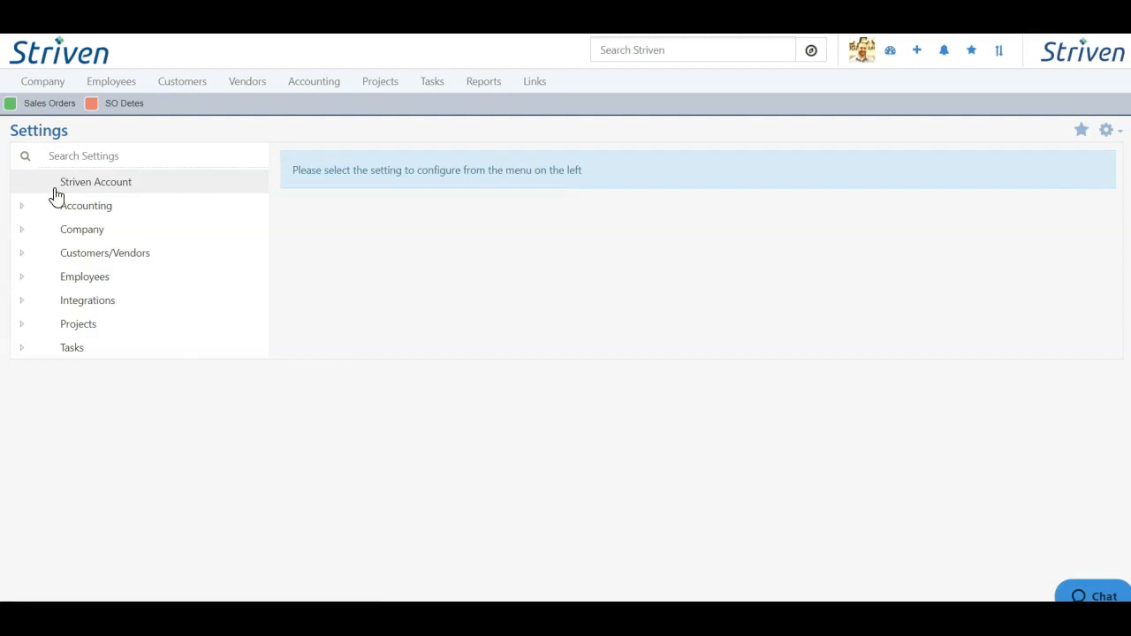
Step: Open the accounts payable (AP) settings within the Accounting settings
{"action": "left_click", "coordinate": [22, 210]}
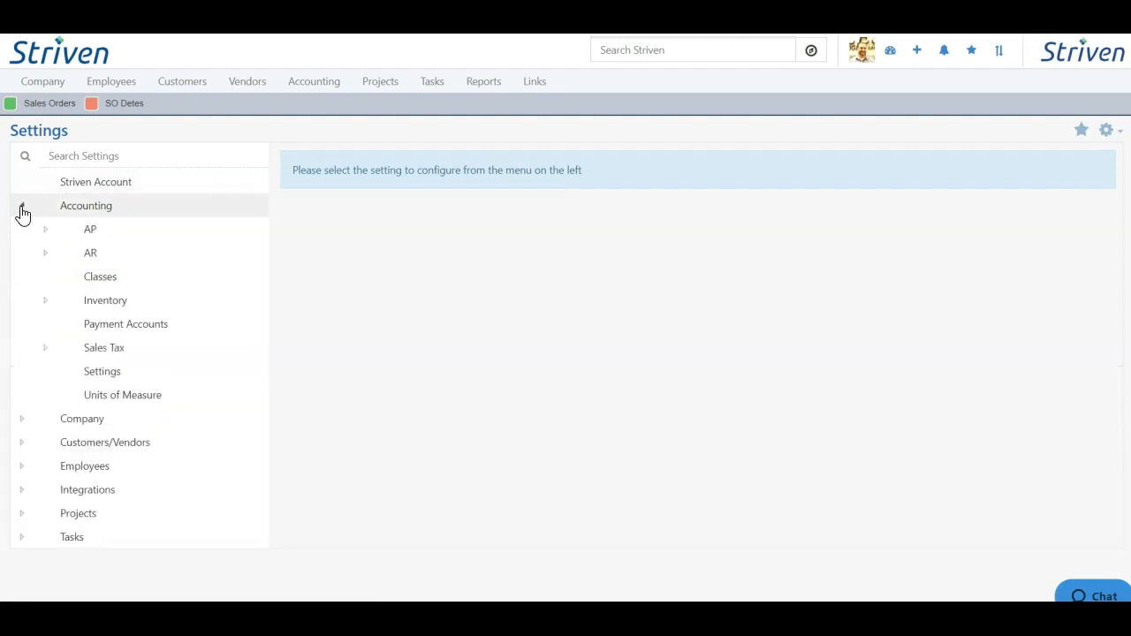
{"action": "left_click", "coordinate": [45, 231]}
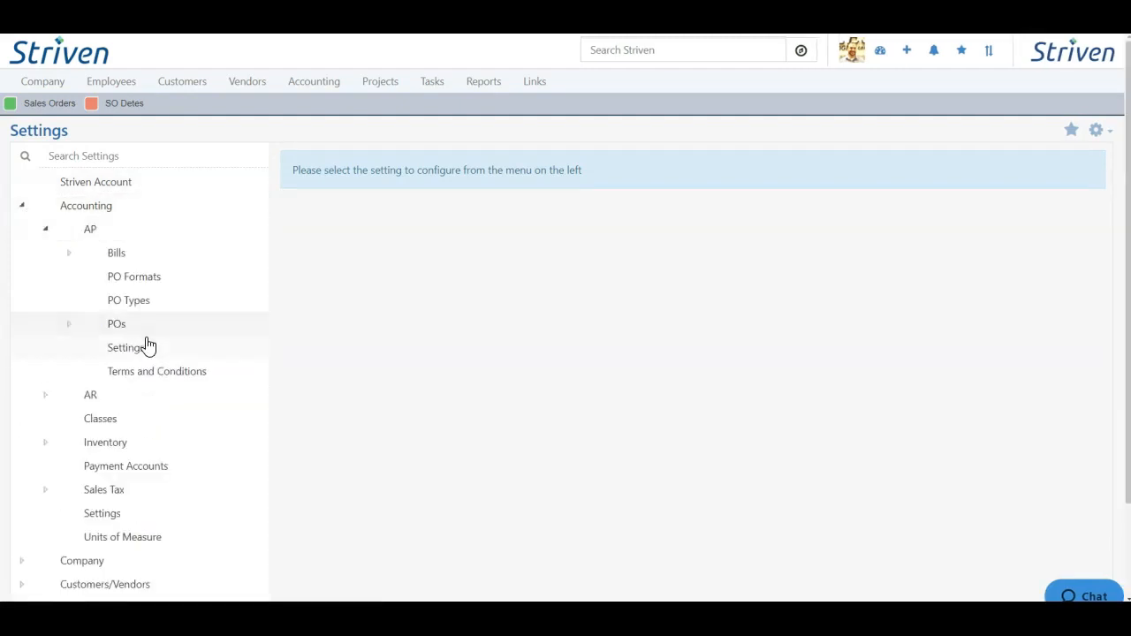
{"action": "left_click", "coordinate": [122, 352]}
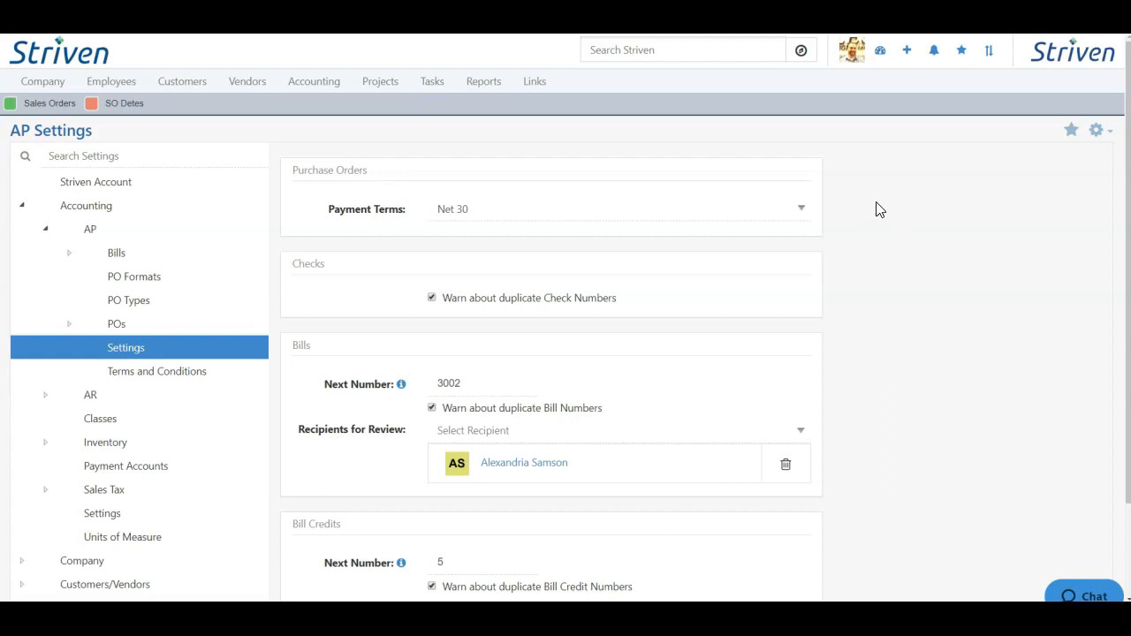
Step: Review the default payment term choices for purchase orders and the form for adding a payment term, then close it
{"action": "left_click", "coordinate": [543, 217]}
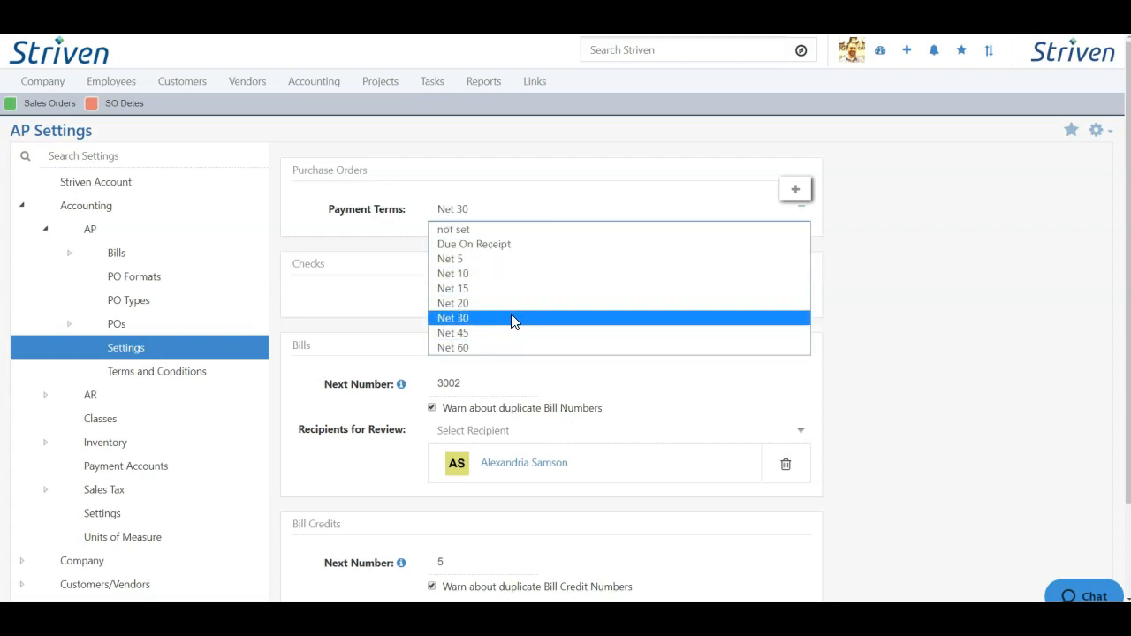
{"action": "left_click", "coordinate": [414, 252]}
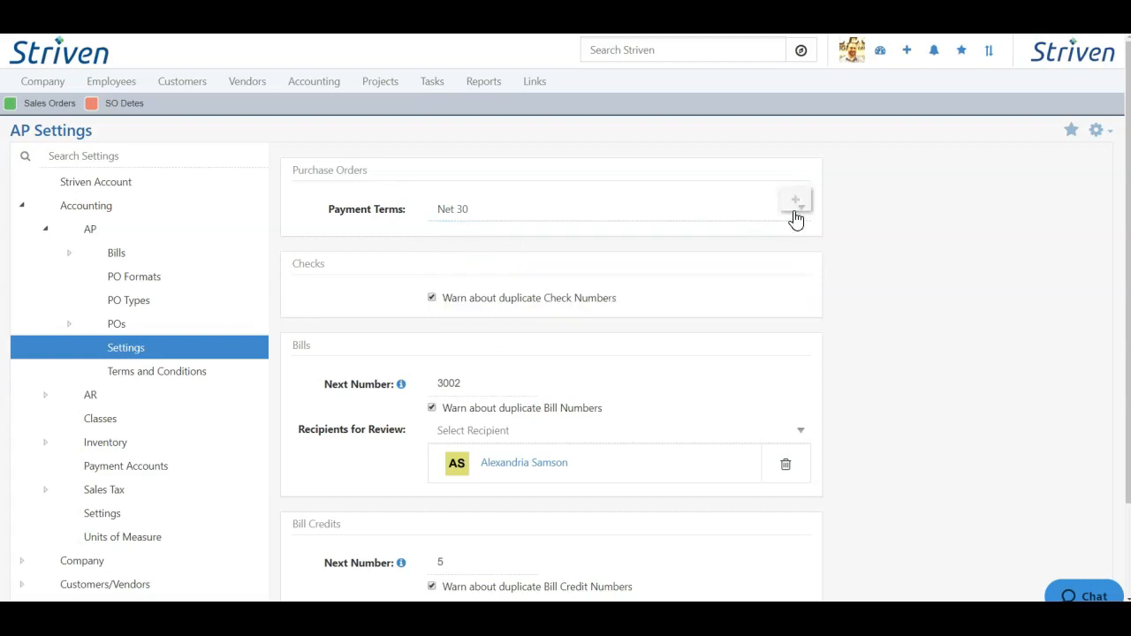
{"action": "left_click", "coordinate": [797, 193]}
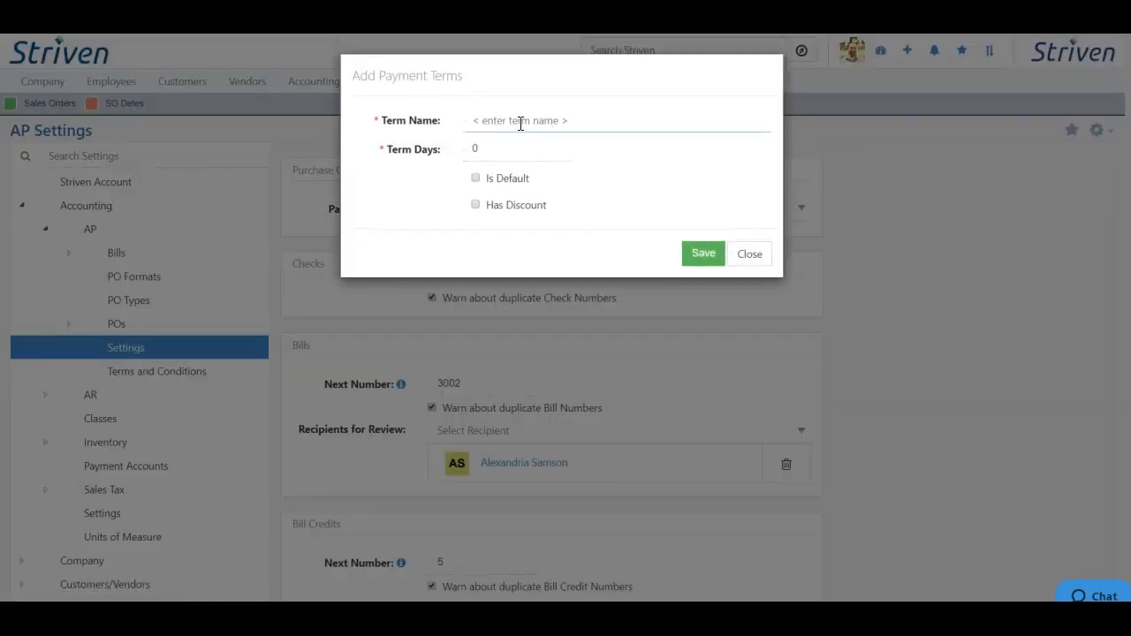
{"action": "left_click", "coordinate": [760, 267]}
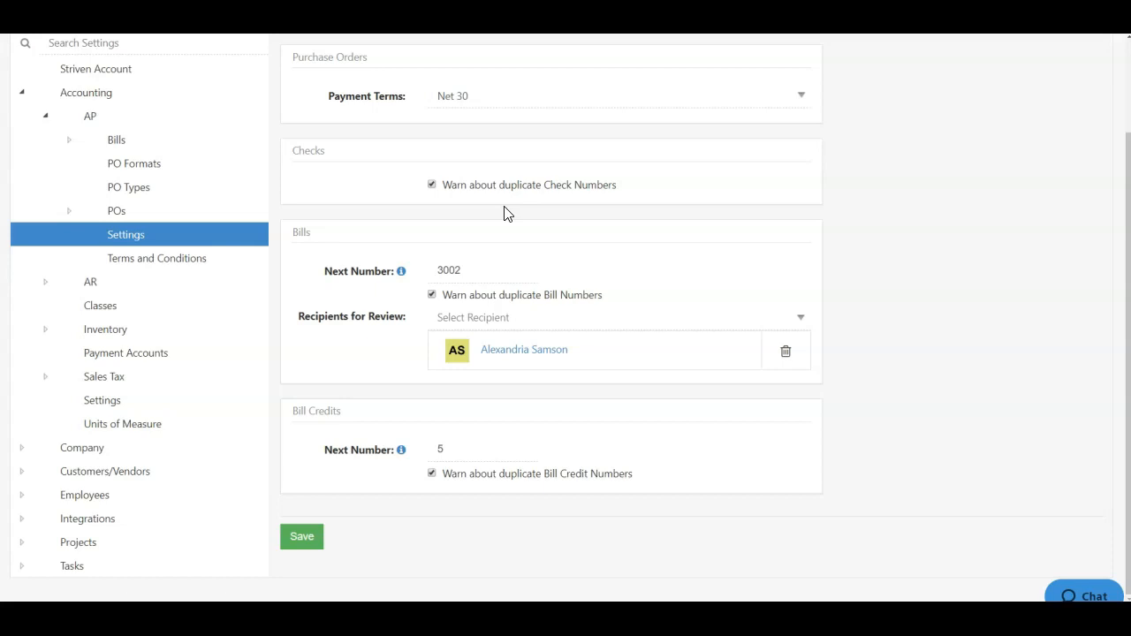
Step: Save the AP settings with the duplicate check number warning enabled
{"action": "left_click", "coordinate": [432, 184]}
{"action": "left_click", "coordinate": [432, 185]}
{"action": "left_click", "coordinate": [471, 273]}
{"action": "left_click", "coordinate": [459, 447]}
{"action": "left_click", "coordinate": [309, 536]}
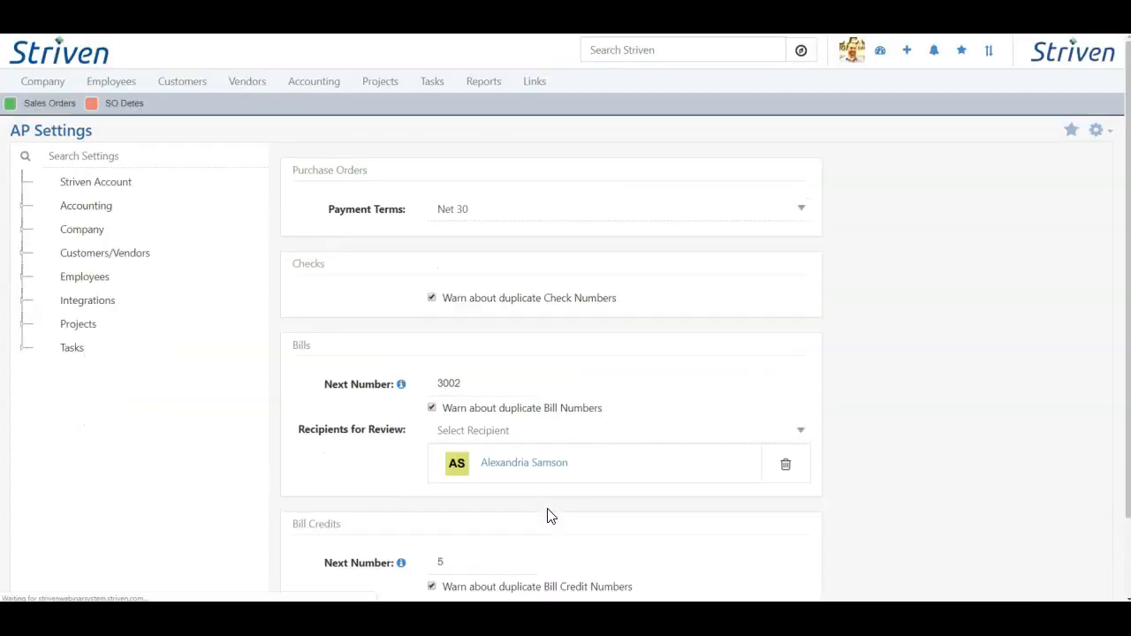
{"action": "left_click", "coordinate": [767, 50]}
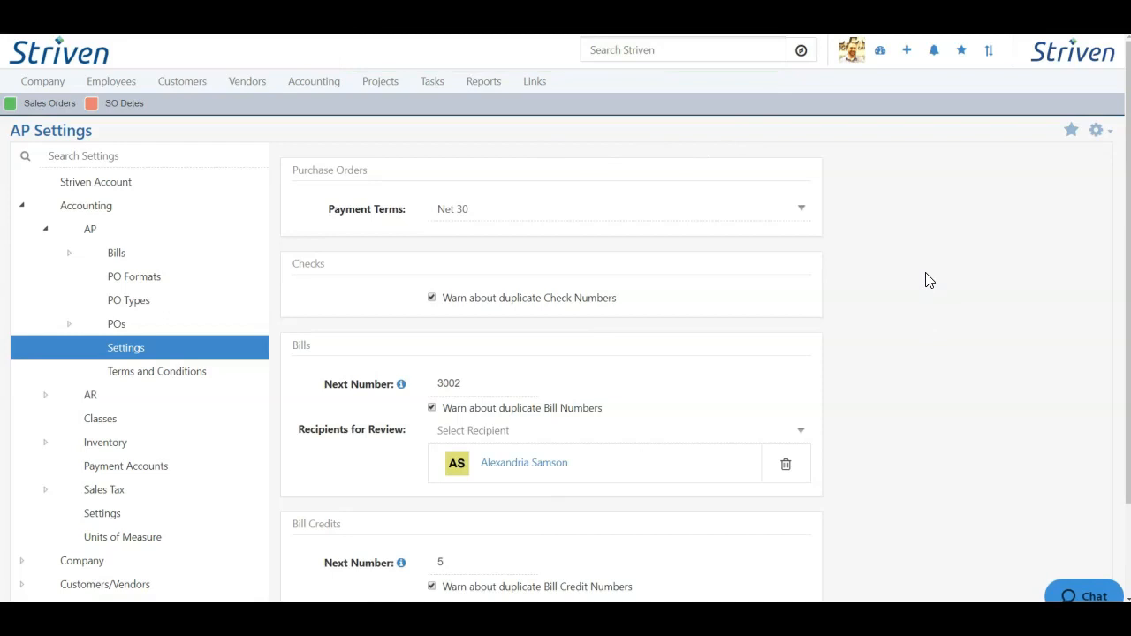
Step: Open the list of payment terms that belongs to the AP bills settings
{"action": "scroll", "coordinate": [928, 281], "scroll_direction": "down", "scroll_amount": 2}
{"action": "scroll", "coordinate": [925, 269], "scroll_direction": "up", "scroll_amount": 1}
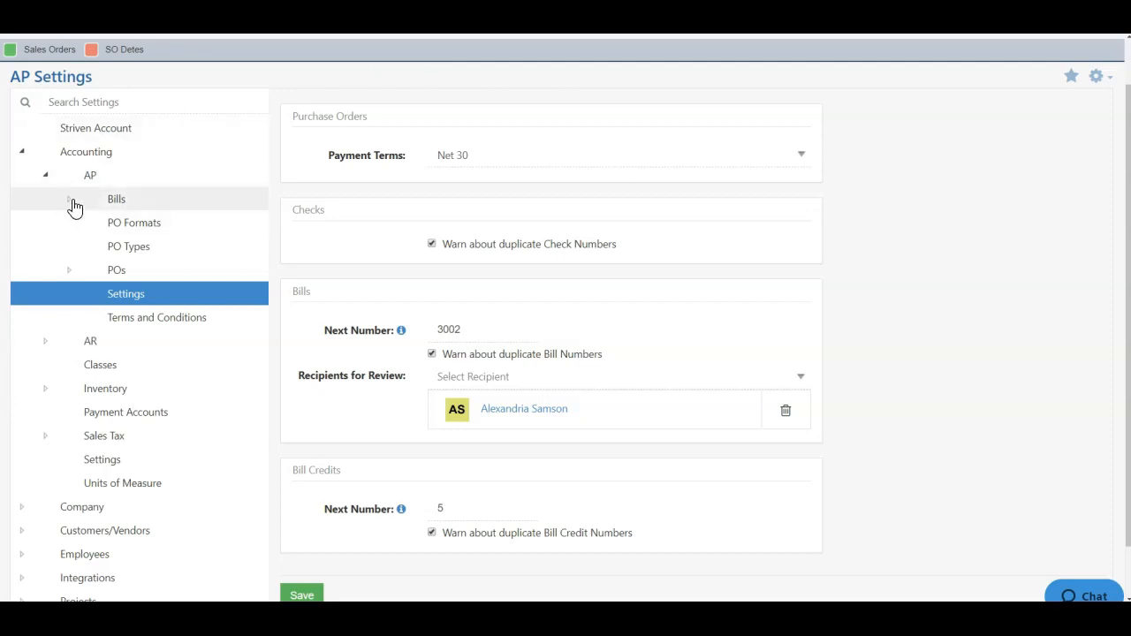
{"action": "left_click", "coordinate": [70, 200]}
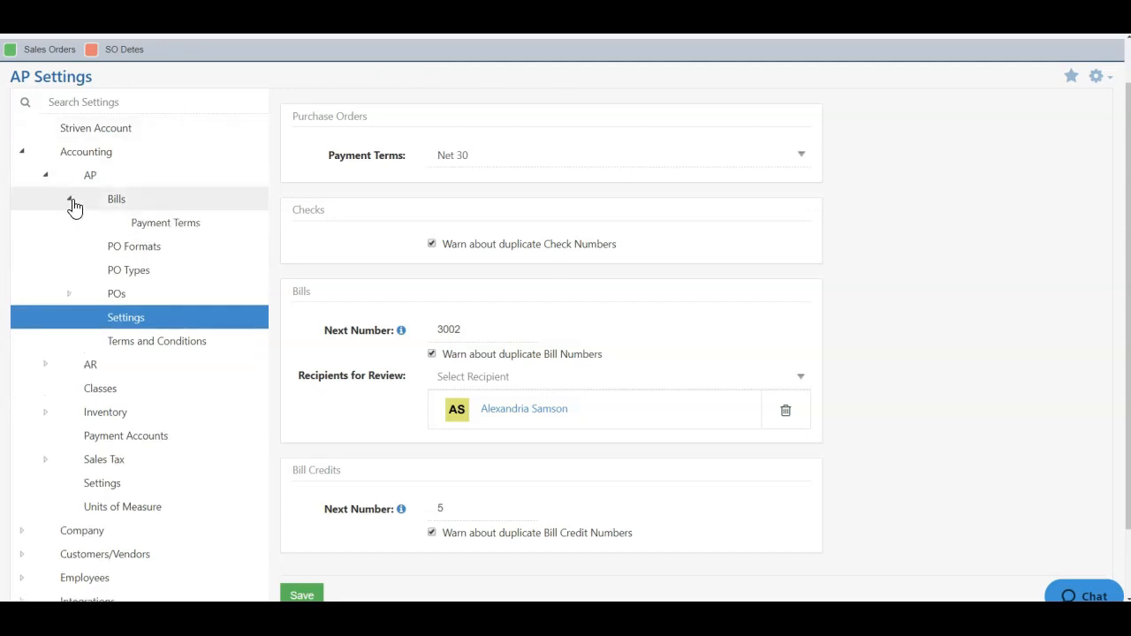
{"action": "left_click", "coordinate": [167, 228]}
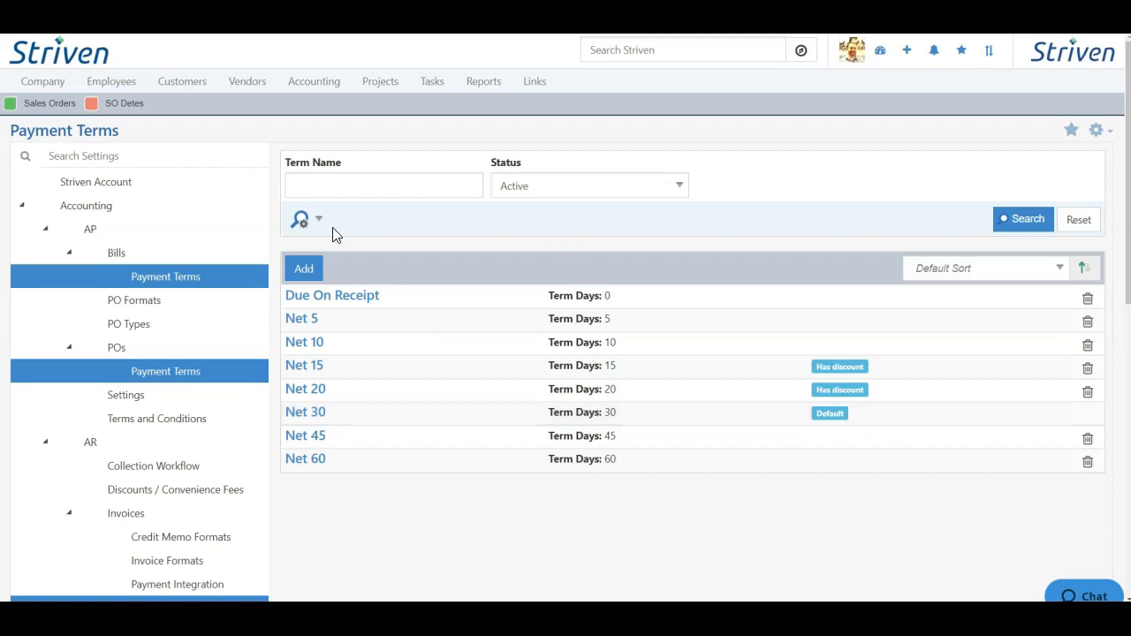
Step: Start a new payment term named Net 25 with 25 term days
{"action": "left_click", "coordinate": [305, 271]}
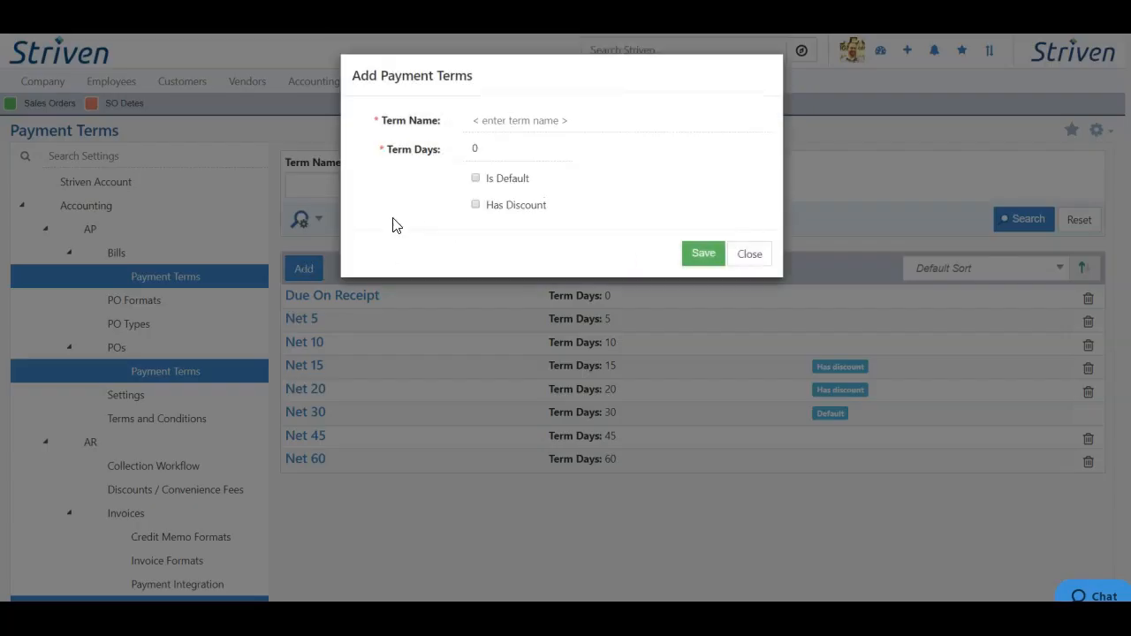
{"action": "left_click", "coordinate": [534, 119]}
{"action": "type", "text": "Net 25"}
{"action": "left_click", "coordinate": [503, 149]}
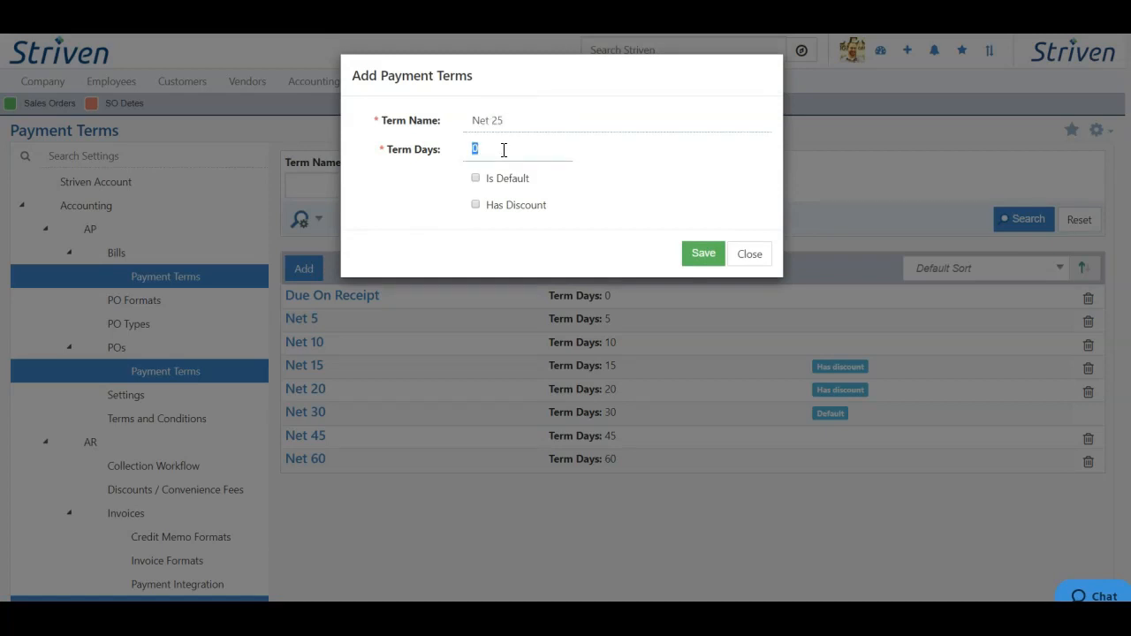
{"action": "type", "text": "25"}
Step: Enable a discount on the Net 25 term of 5% within 5 days, using the Discounts Given account
{"action": "left_click", "coordinate": [476, 206]}
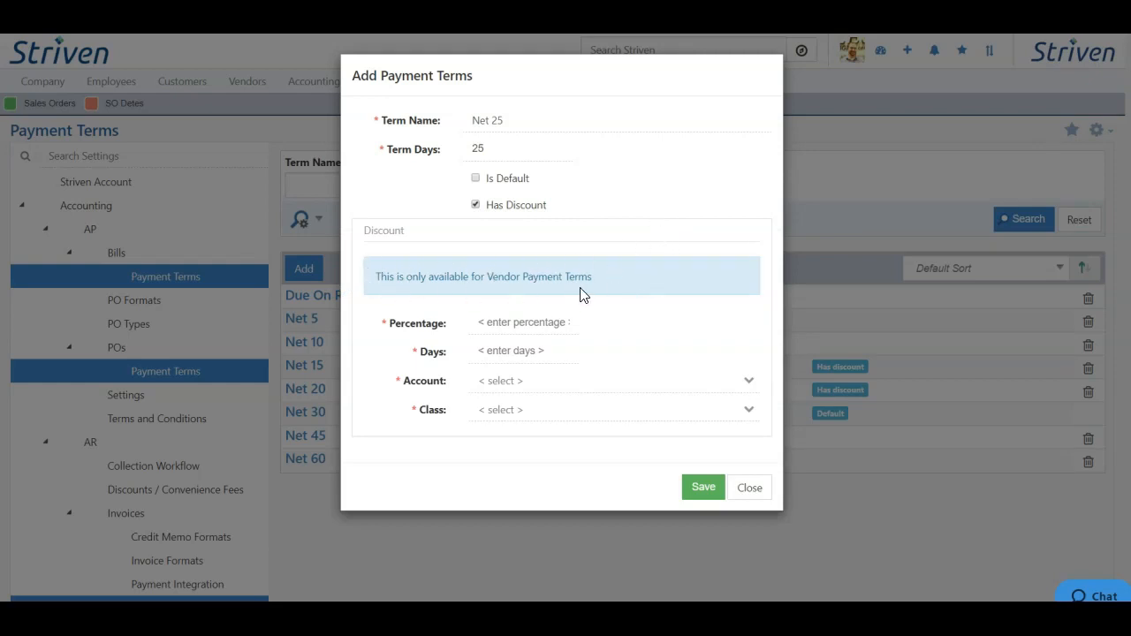
{"action": "left_click", "coordinate": [538, 323]}
{"action": "type", "text": "5"}
{"action": "left_click", "coordinate": [529, 352]}
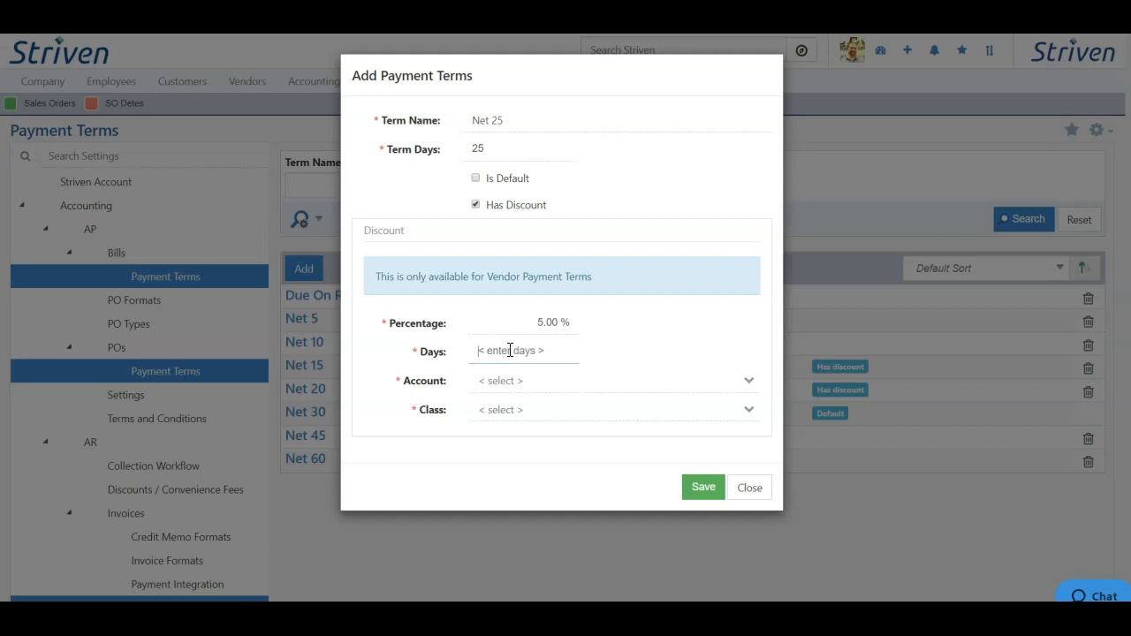
{"action": "type", "text": "5"}
{"action": "left_click", "coordinate": [527, 381]}
{"action": "scroll", "coordinate": [576, 502], "scroll_direction": "down", "scroll_amount": 3}
{"action": "scroll", "coordinate": [575, 500], "scroll_direction": "down", "scroll_amount": 5}
{"action": "scroll", "coordinate": [573, 494], "scroll_direction": "up", "scroll_amount": 1}
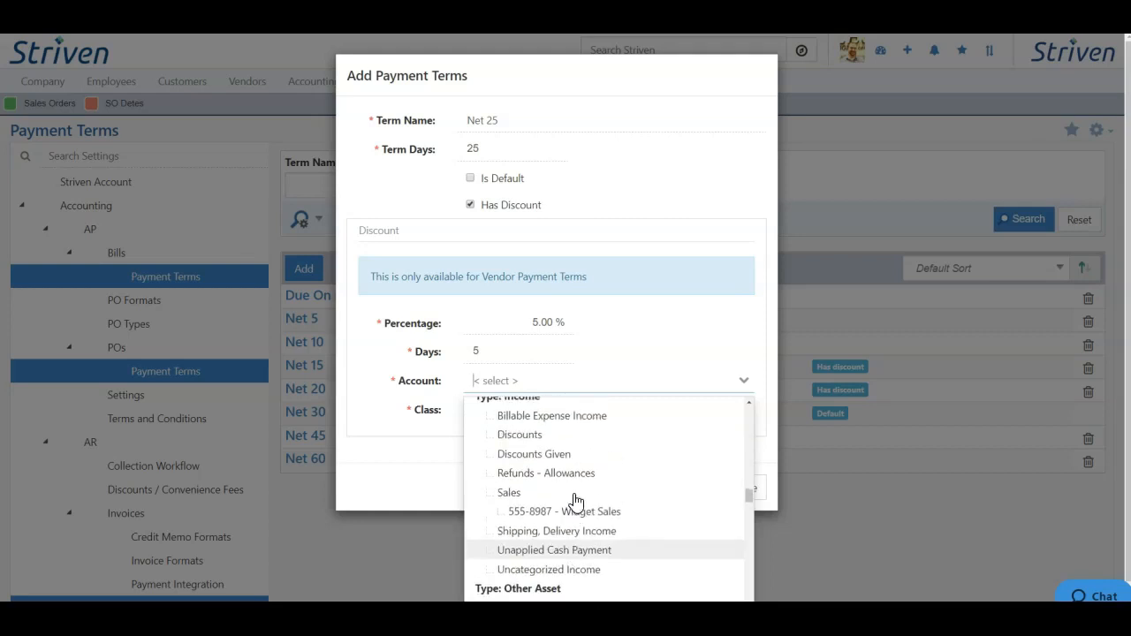
{"action": "left_click", "coordinate": [533, 454]}
Step: Assign the Trenton class to the discount and save the Net 25 payment term
{"action": "left_click", "coordinate": [507, 411]}
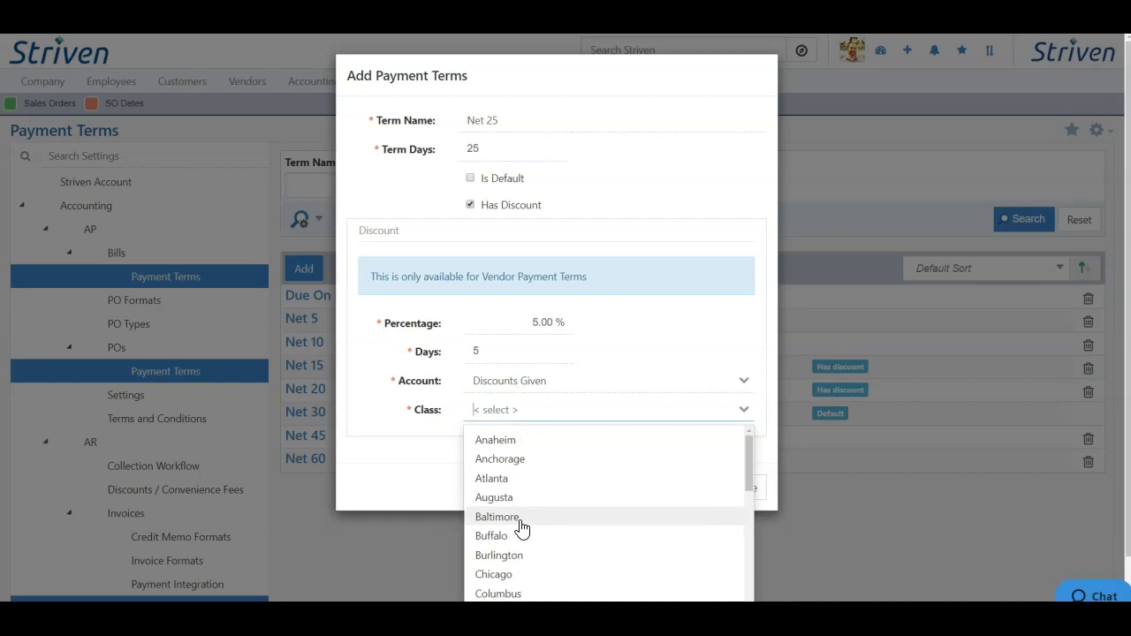
{"action": "scroll", "coordinate": [520, 528], "scroll_direction": "down", "scroll_amount": 10}
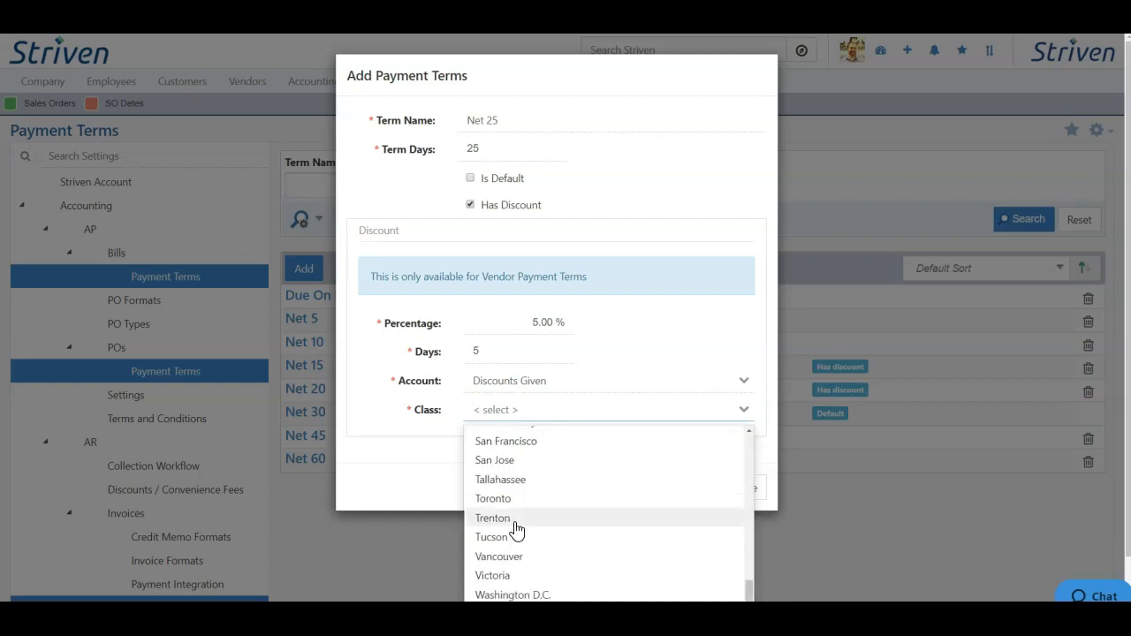
{"action": "left_click", "coordinate": [515, 522]}
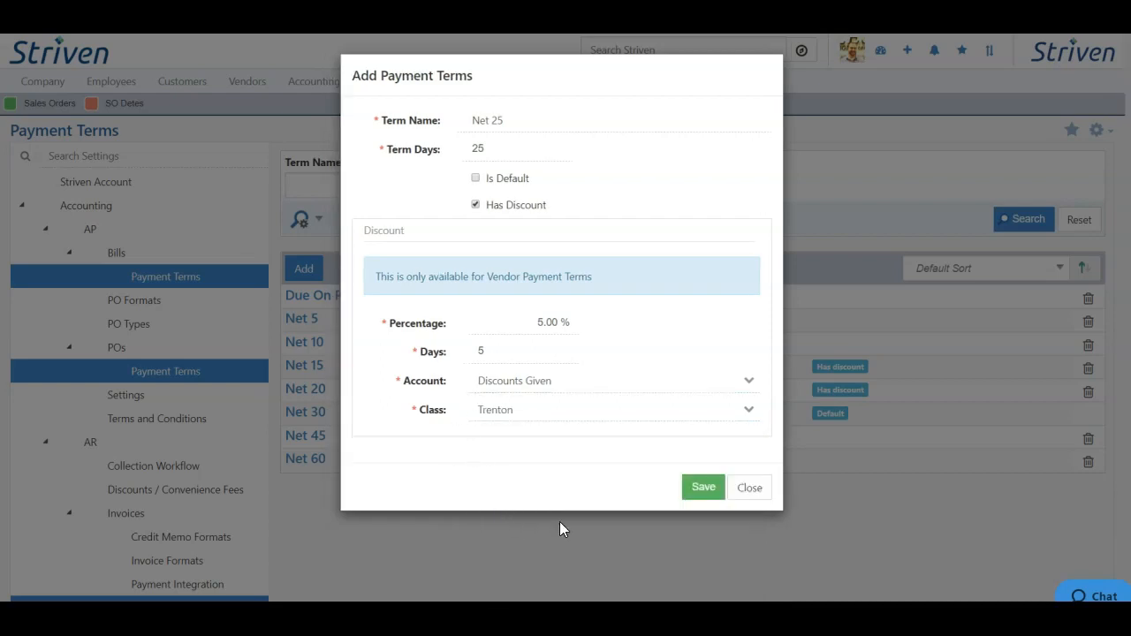
{"action": "left_click", "coordinate": [704, 489]}
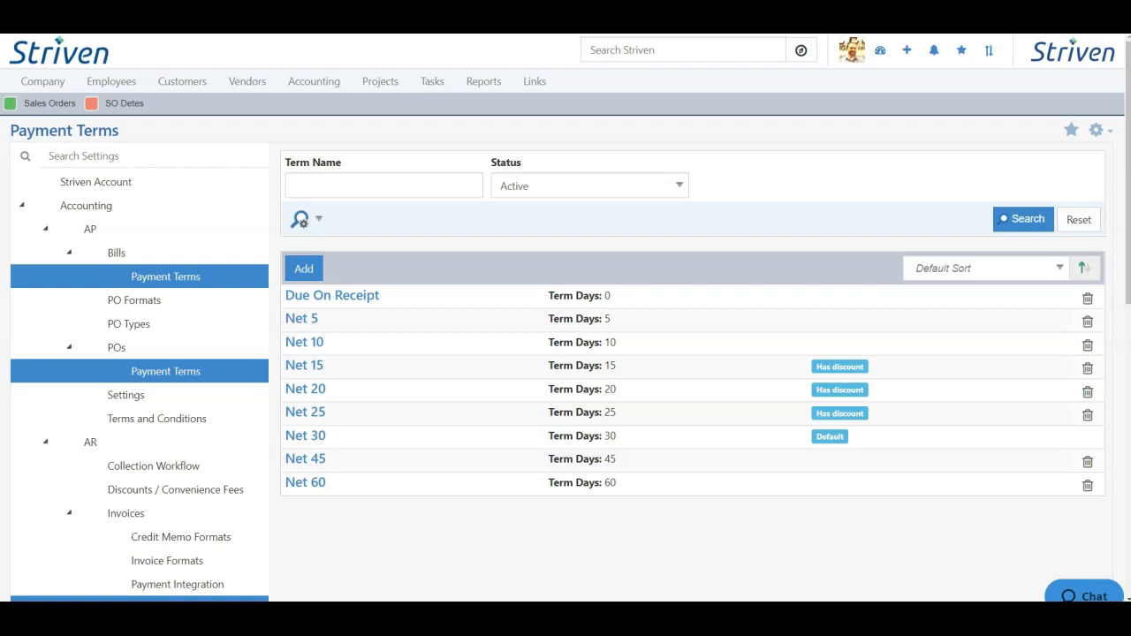
Step: Open a blank form for adding a vendor bill
{"action": "mouse_move", "coordinate": [243, 87]}
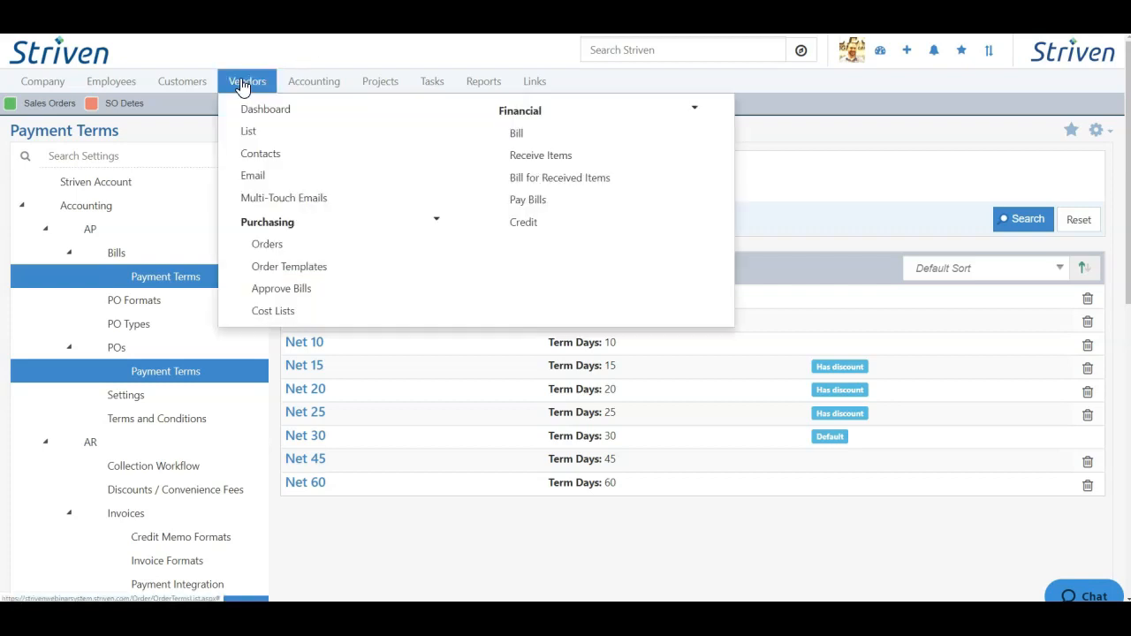
{"action": "left_click", "coordinate": [523, 135]}
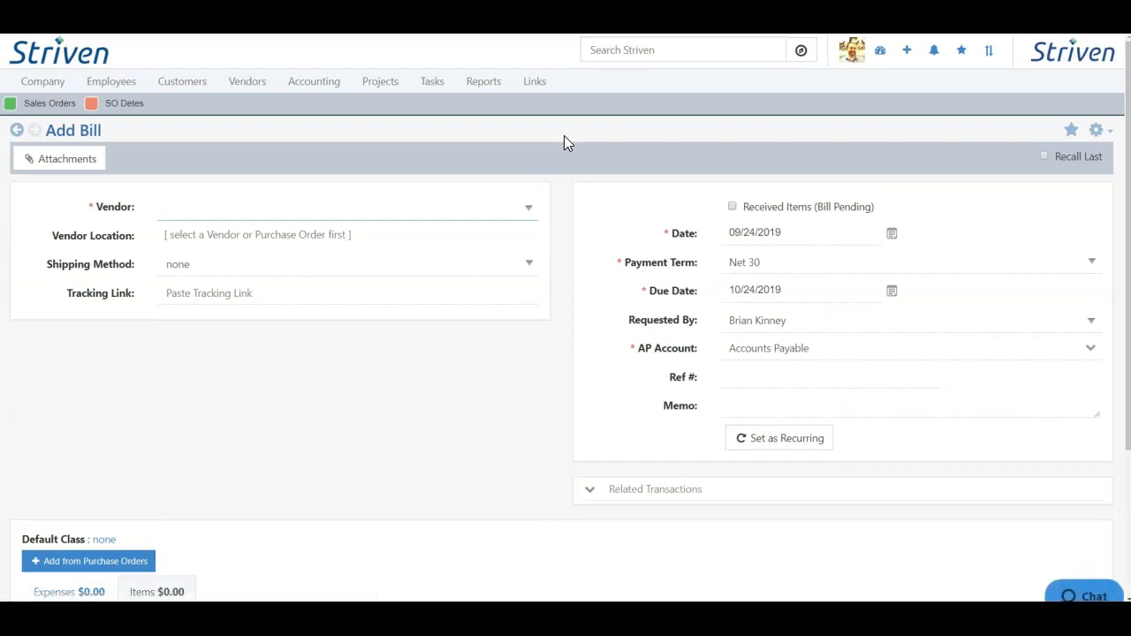
{"action": "left_click", "coordinate": [907, 55]}
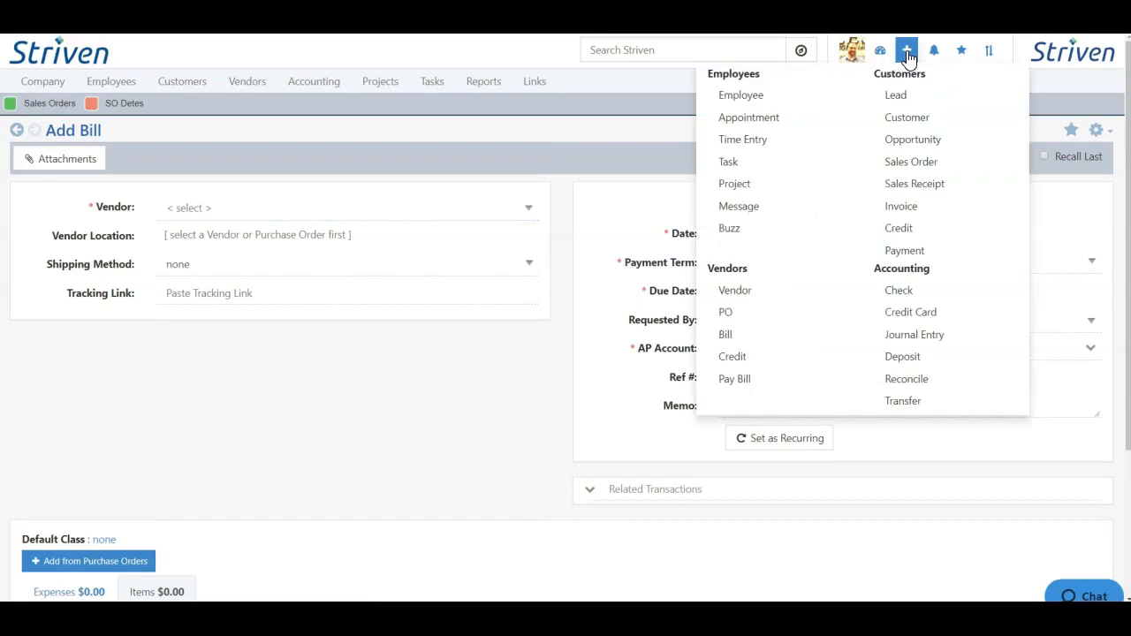
{"action": "left_click", "coordinate": [727, 338]}
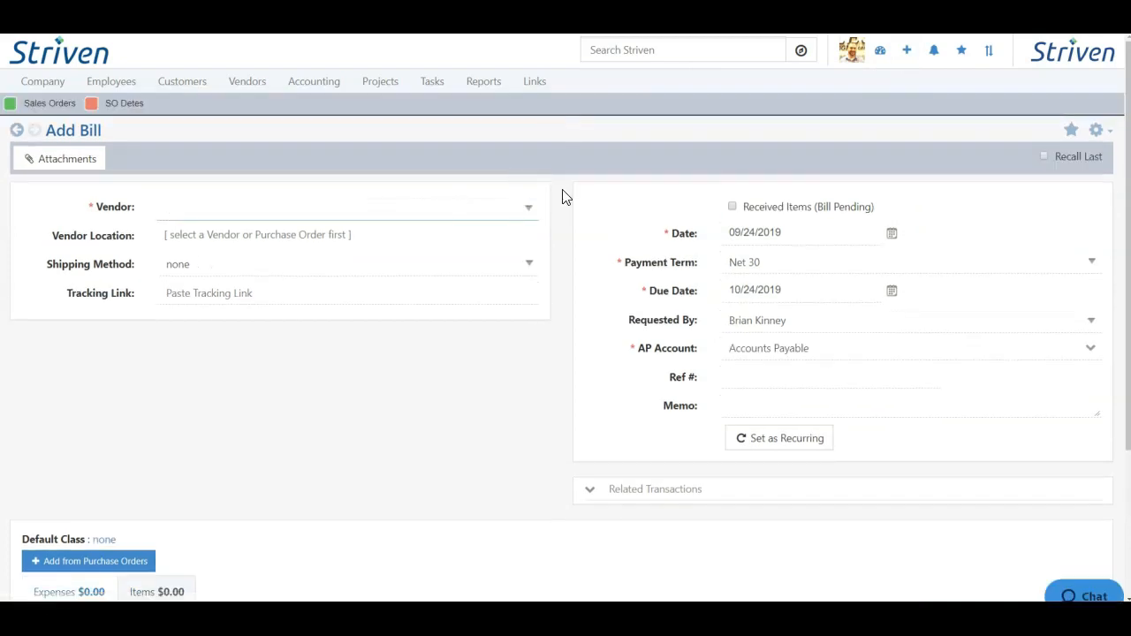
Step: Choose NYSEG as the bill's vendor, and try the received items (bill pending) option before switching it off again
{"action": "left_click", "coordinate": [234, 205]}
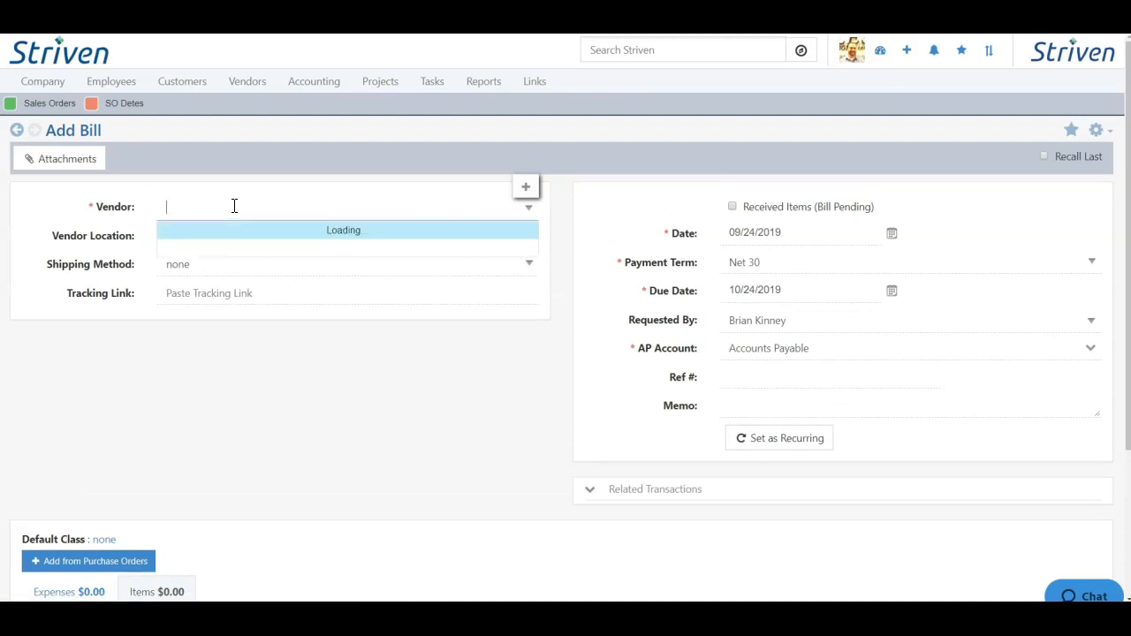
{"action": "left_click", "coordinate": [228, 312]}
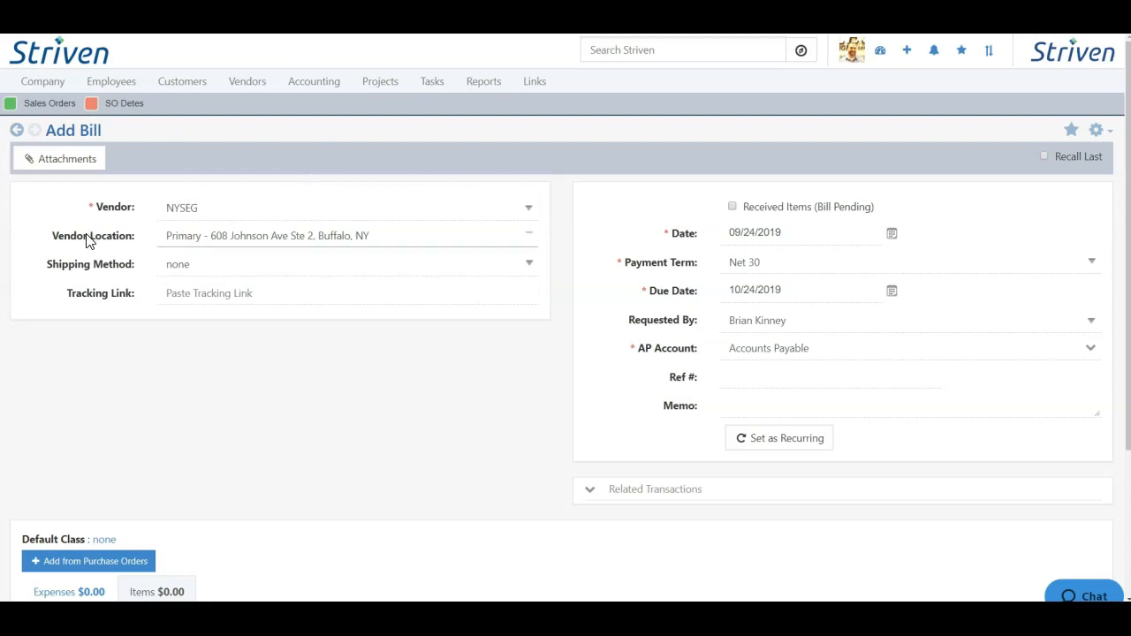
{"action": "left_click", "coordinate": [309, 243]}
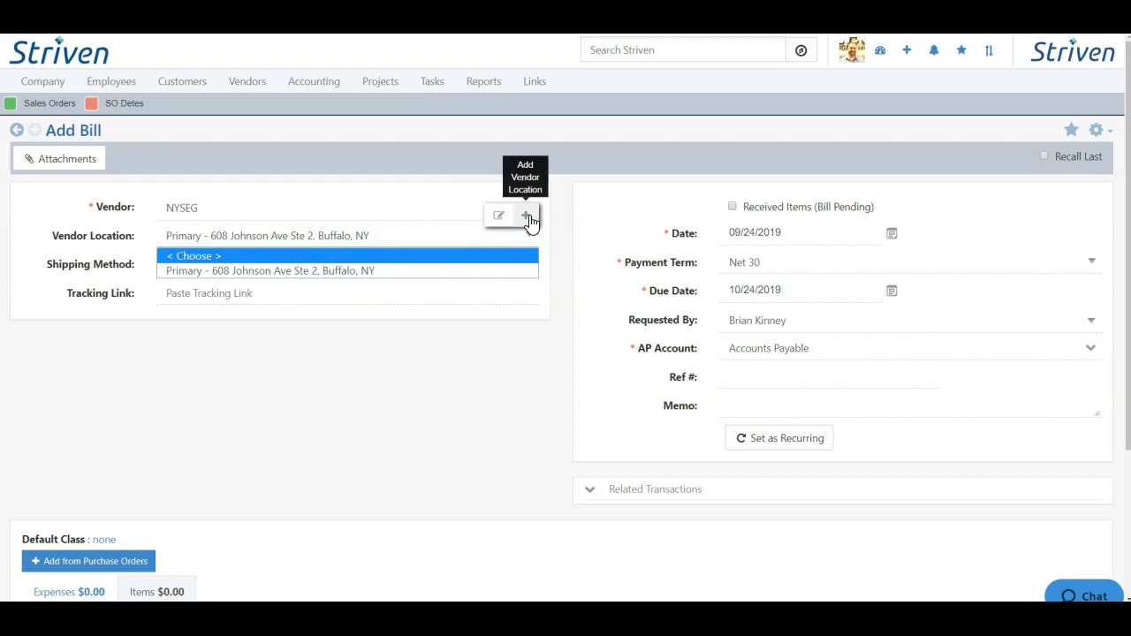
{"action": "left_click", "coordinate": [567, 207]}
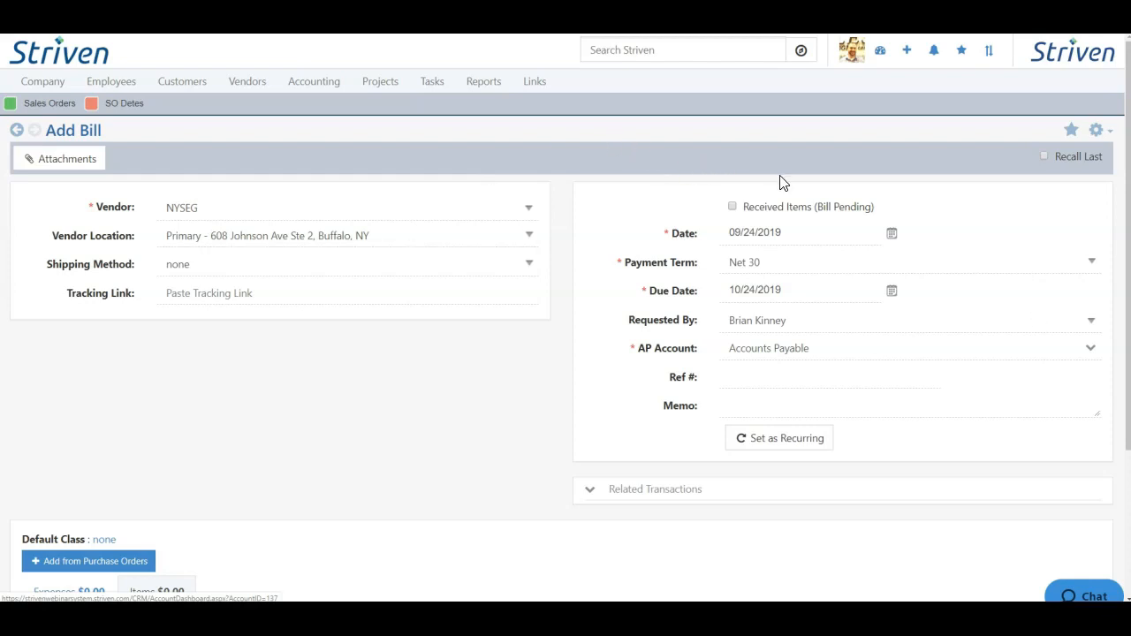
{"action": "left_click", "coordinate": [771, 208]}
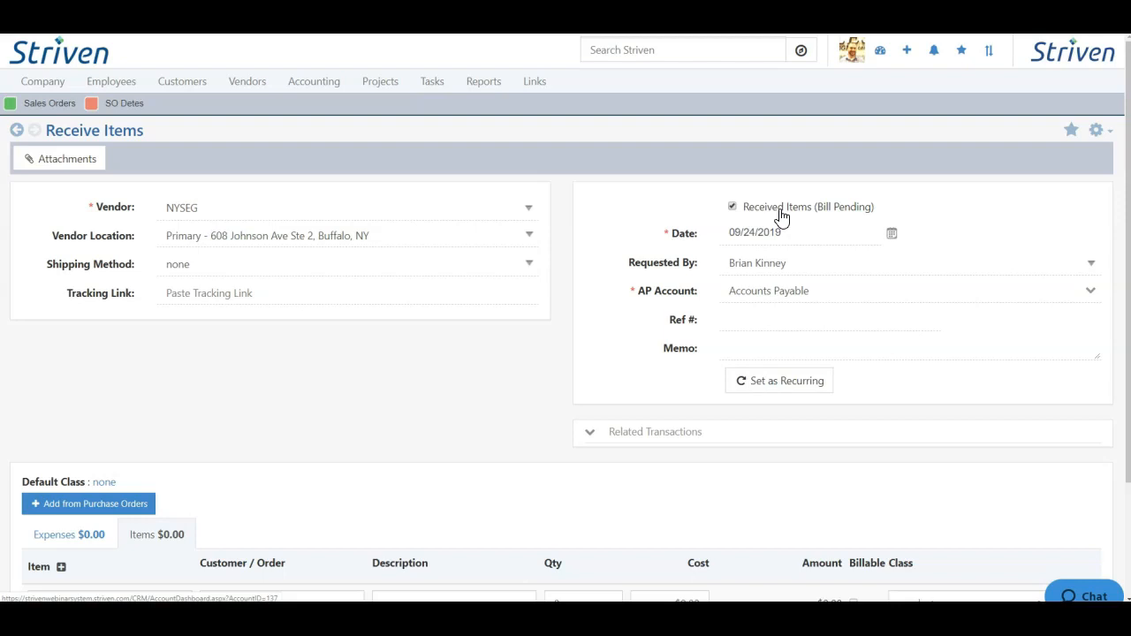
{"action": "left_click", "coordinate": [781, 217]}
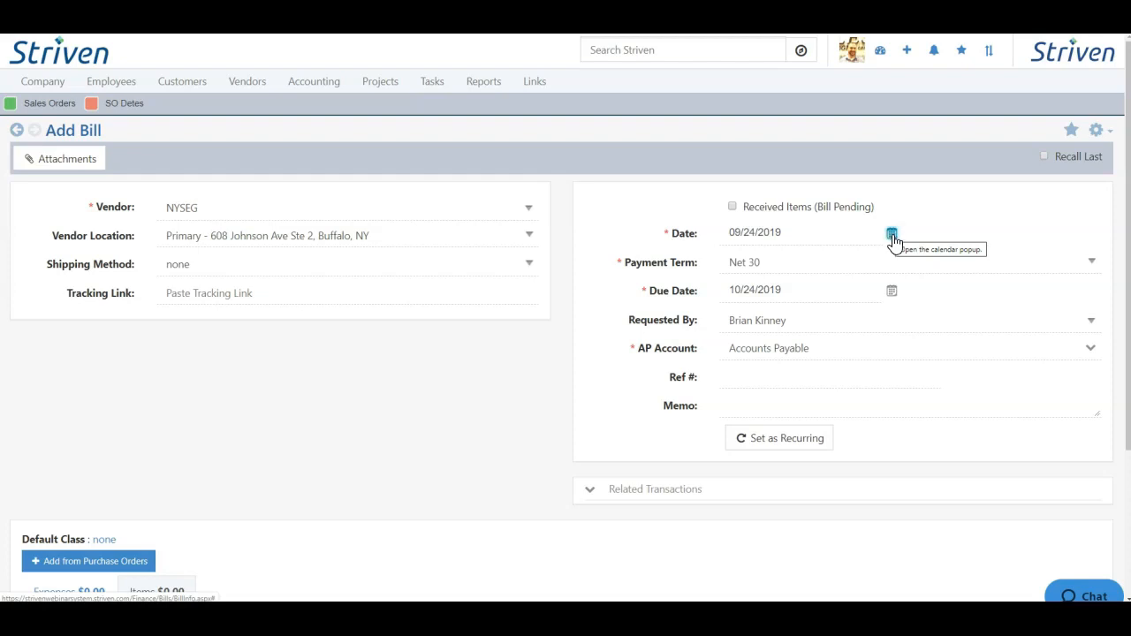
Step: Set the bill date to 09/23/2019 and the payment term to Net 25
{"action": "left_click", "coordinate": [892, 235]}
{"action": "left_click", "coordinate": [844, 281]}
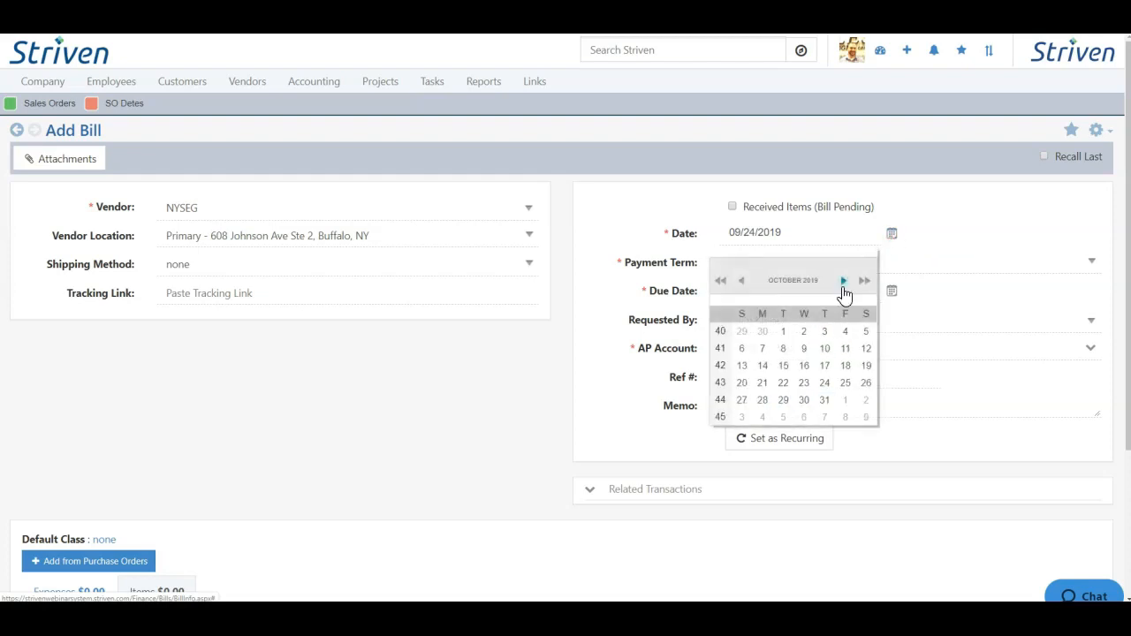
{"action": "left_click", "coordinate": [743, 281]}
{"action": "left_click", "coordinate": [744, 281]}
{"action": "left_click", "coordinate": [844, 281]}
{"action": "left_click", "coordinate": [765, 399]}
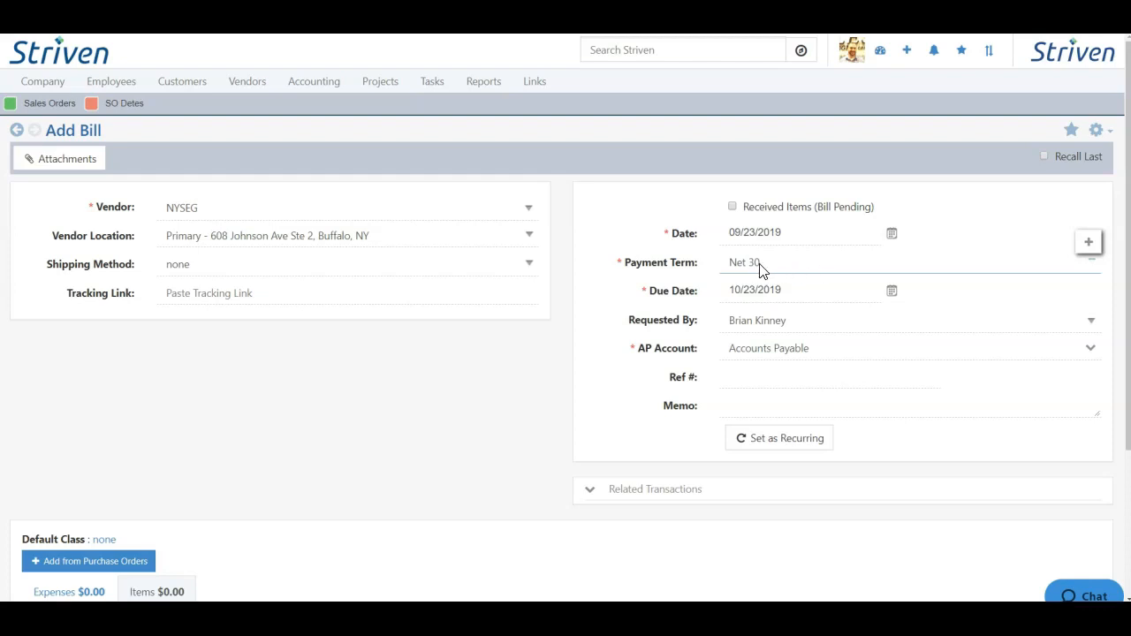
{"action": "left_click", "coordinate": [760, 268]}
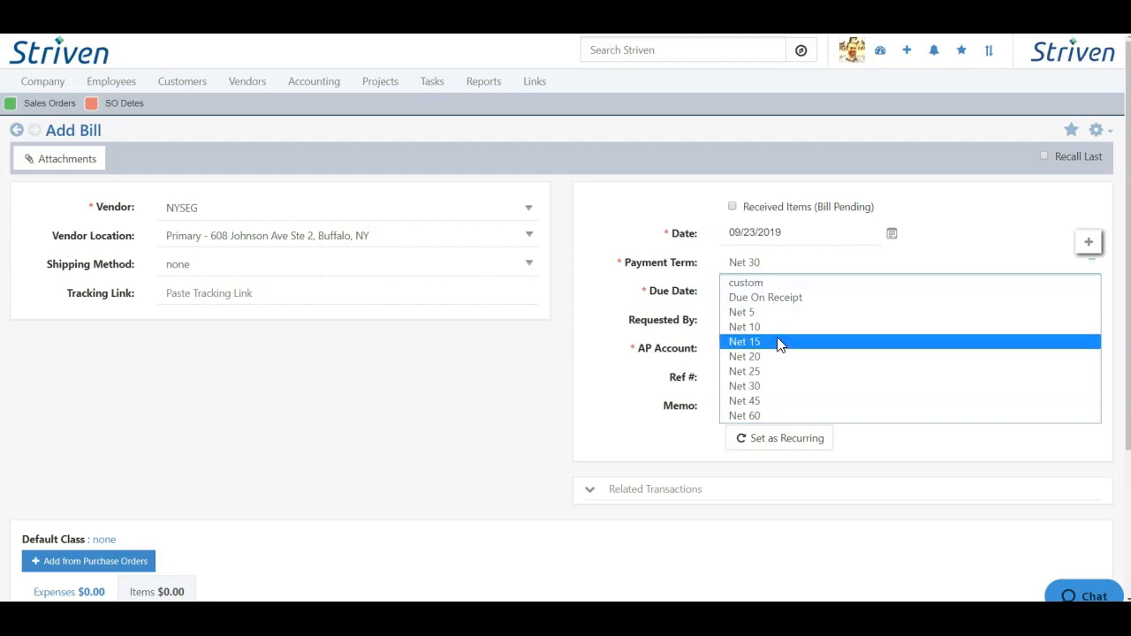
{"action": "left_click", "coordinate": [767, 371]}
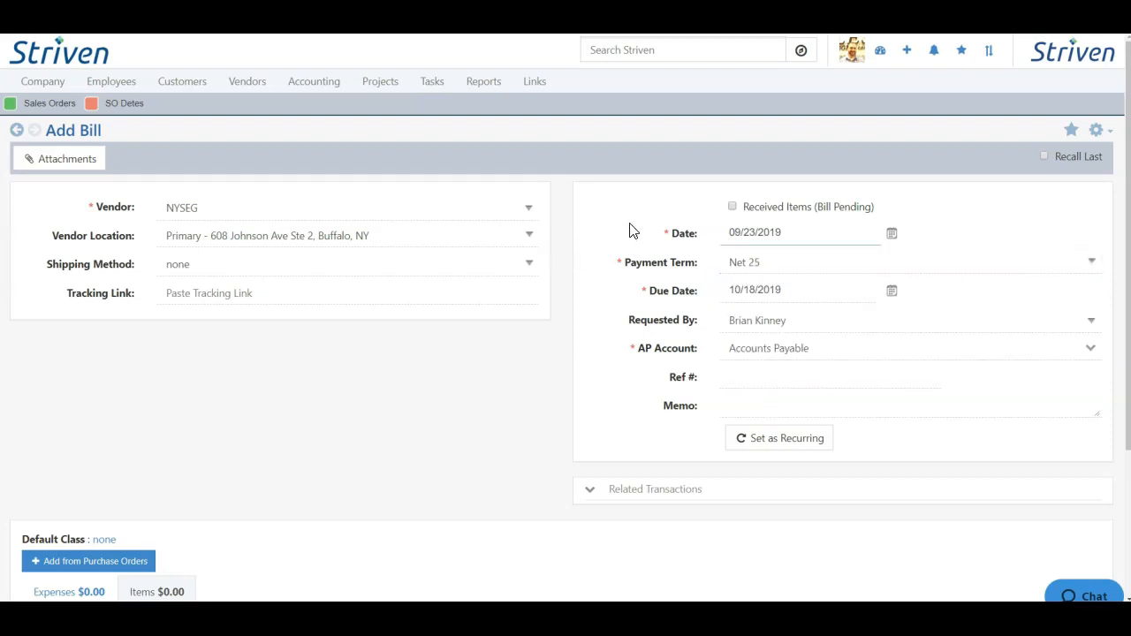
Step: Clear the bill's Requested By field and reselect the same employee
{"action": "left_click", "coordinate": [772, 290]}
{"action": "mouse_move", "coordinate": [765, 271]}
{"action": "mouse_move", "coordinate": [768, 322]}
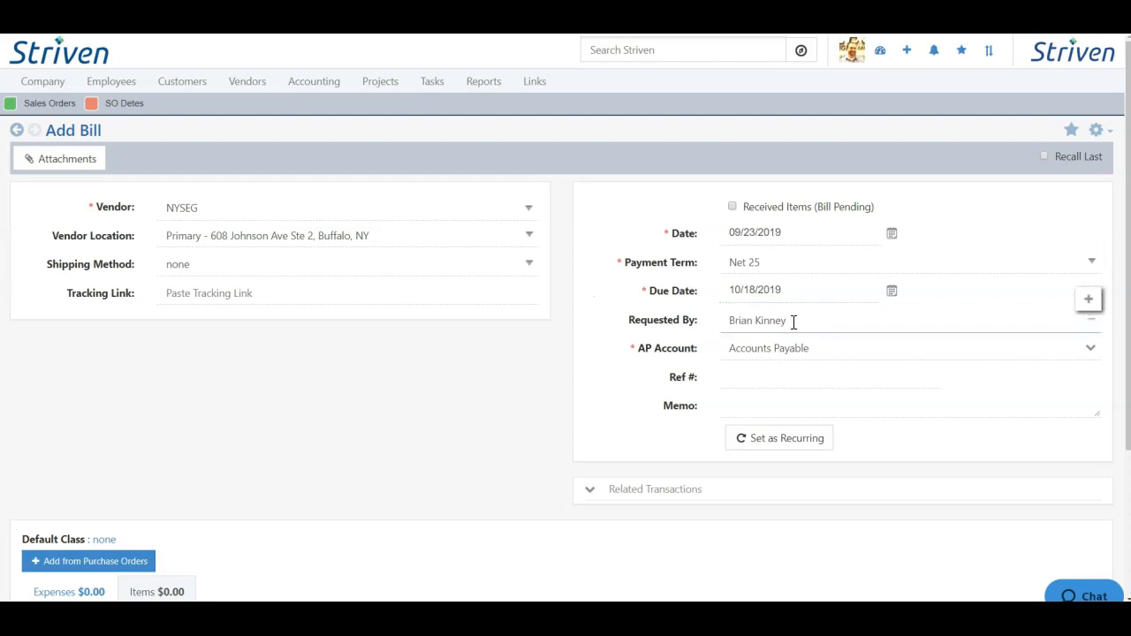
{"action": "left_click", "coordinate": [734, 326]}
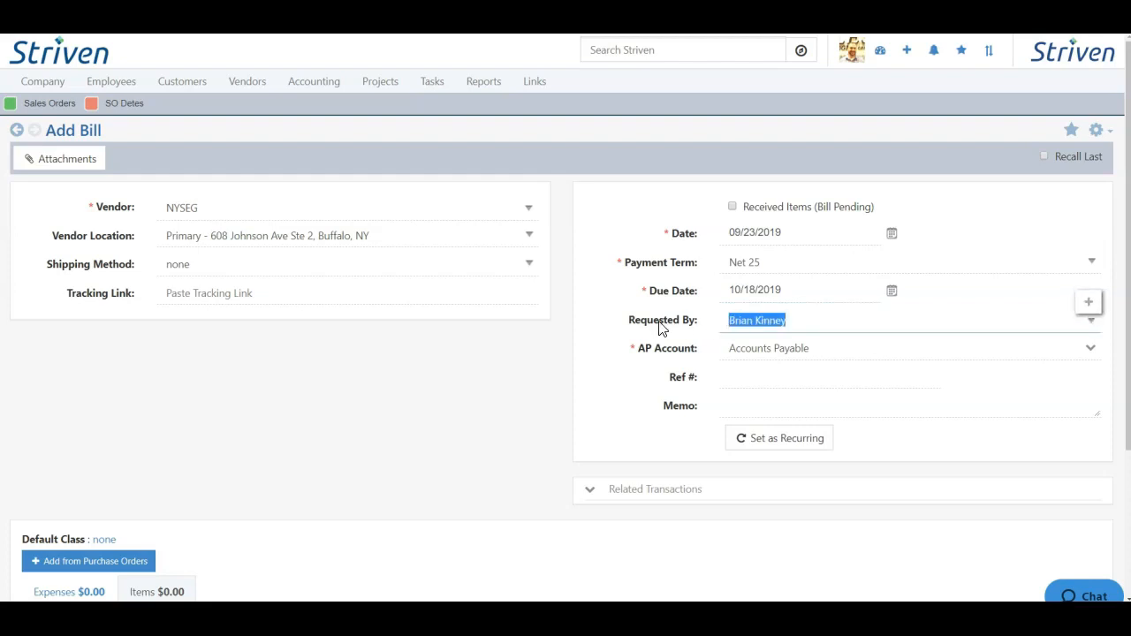
{"action": "key", "text": "BackSpace"}
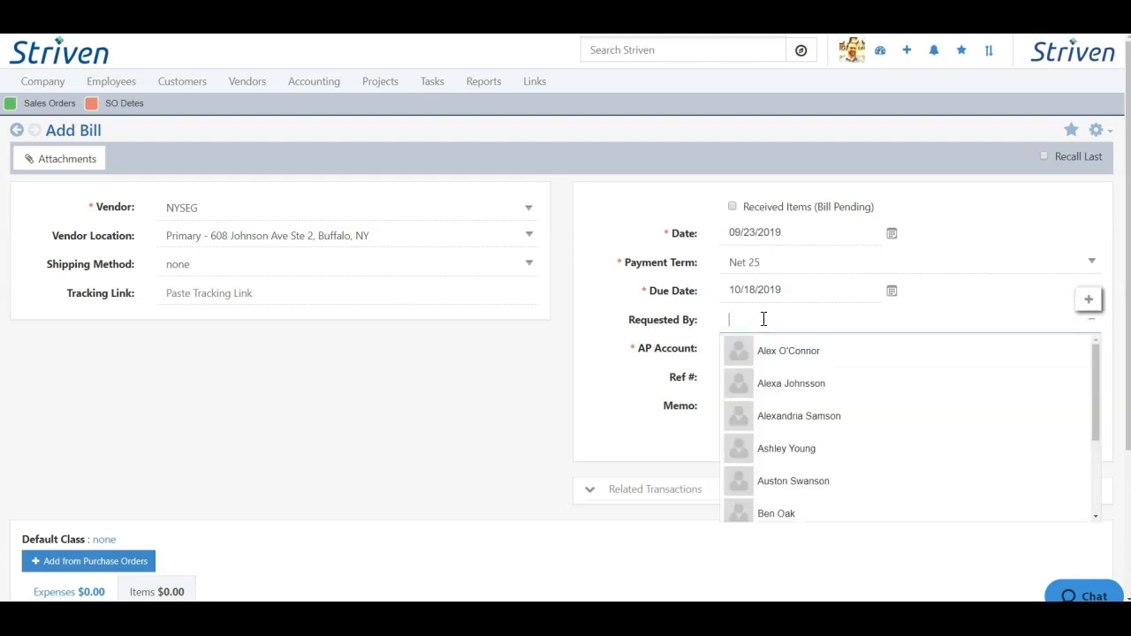
{"action": "scroll", "coordinate": [815, 424], "scroll_direction": "down", "scroll_amount": 2}
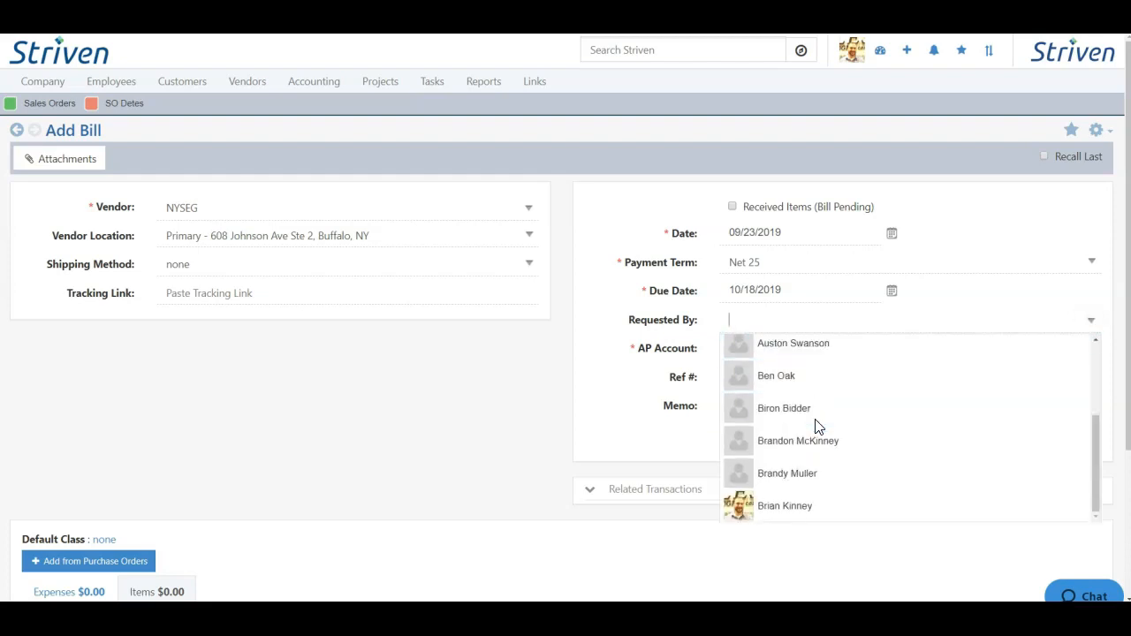
{"action": "left_click", "coordinate": [821, 507]}
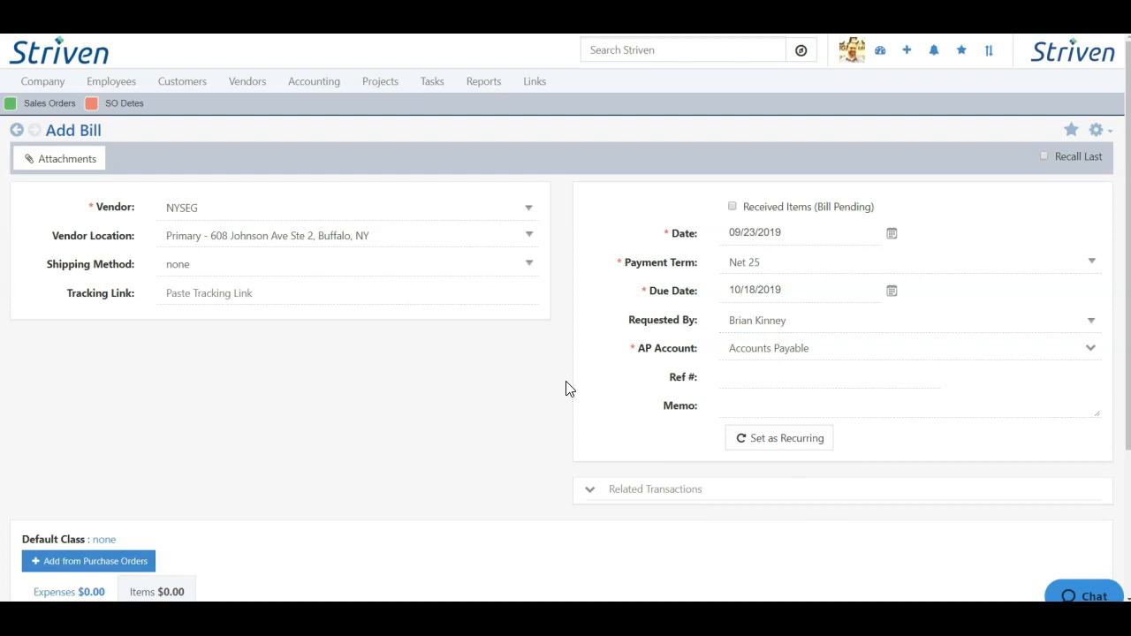
Step: Clear the bill's AP account and choose Accounts Payable again
{"action": "left_click", "coordinate": [784, 350]}
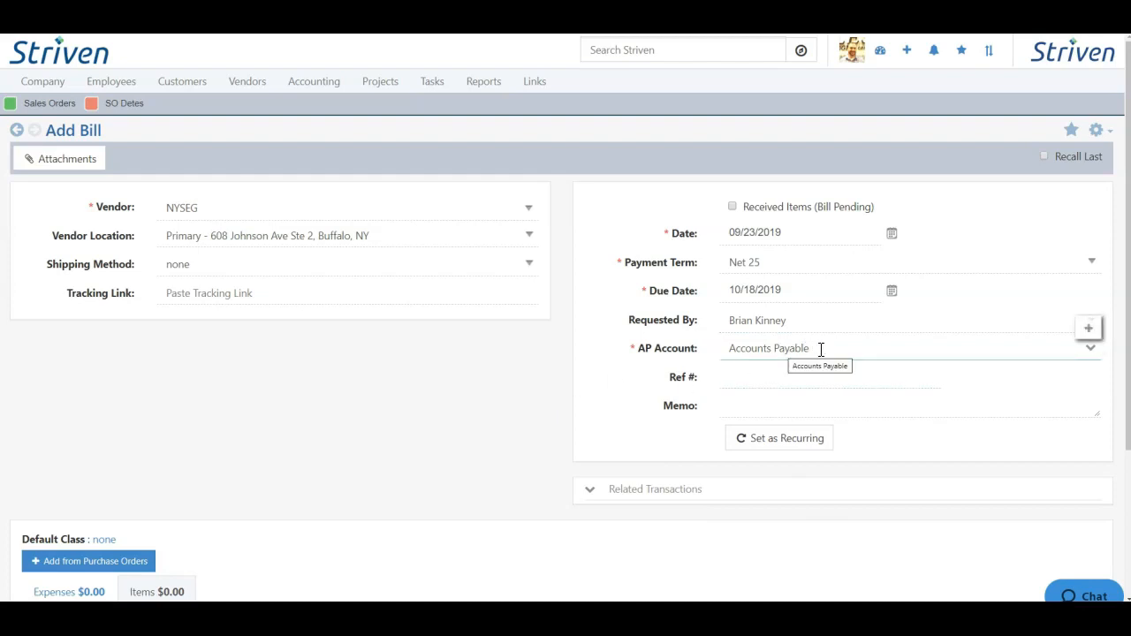
{"action": "left_click", "coordinate": [824, 349]}
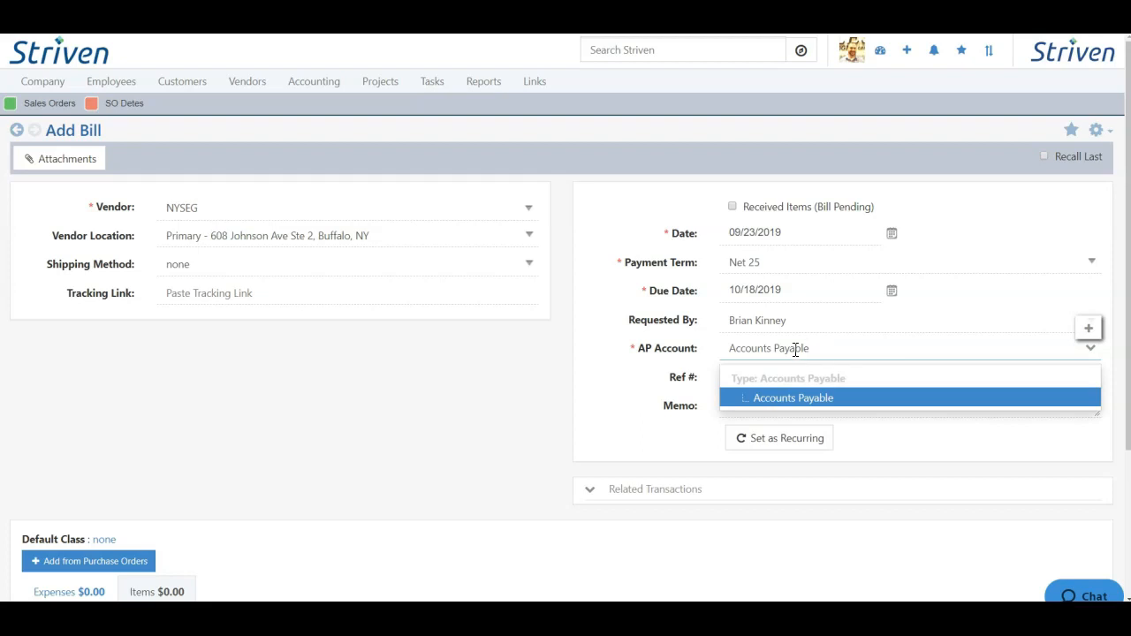
{"action": "left_click_drag", "start_coordinate": [824, 353], "coordinate": [669, 359]}
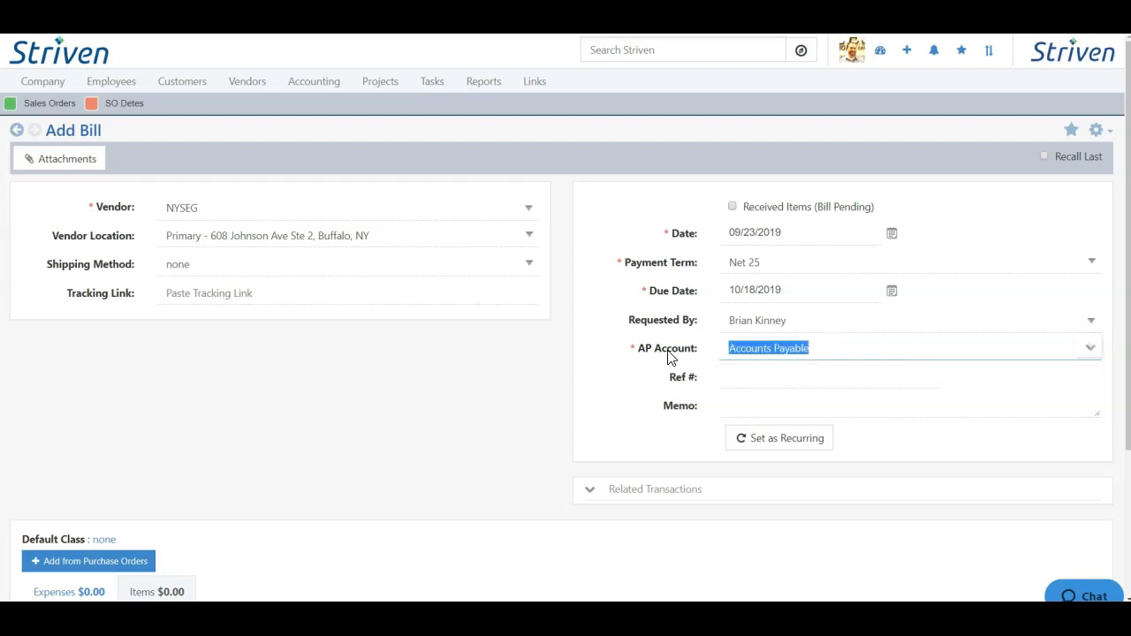
{"action": "key", "text": "BackSpace"}
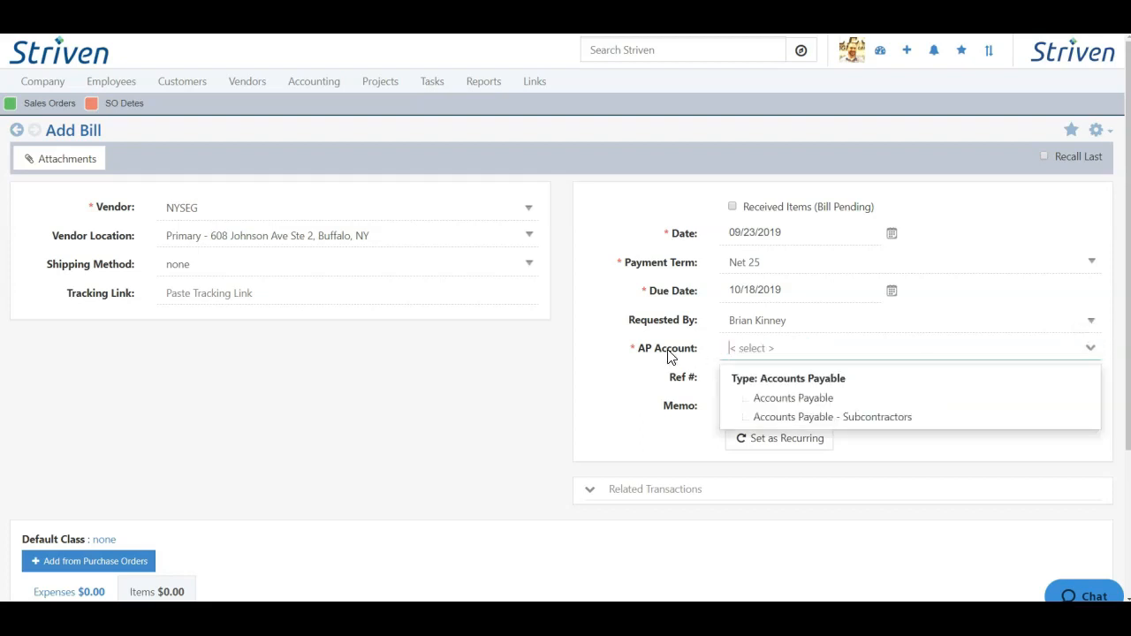
{"action": "left_click", "coordinate": [820, 399]}
Step: Try 2309 as the bill's reference number and clear it, leaving the memo empty
{"action": "left_click", "coordinate": [773, 377]}
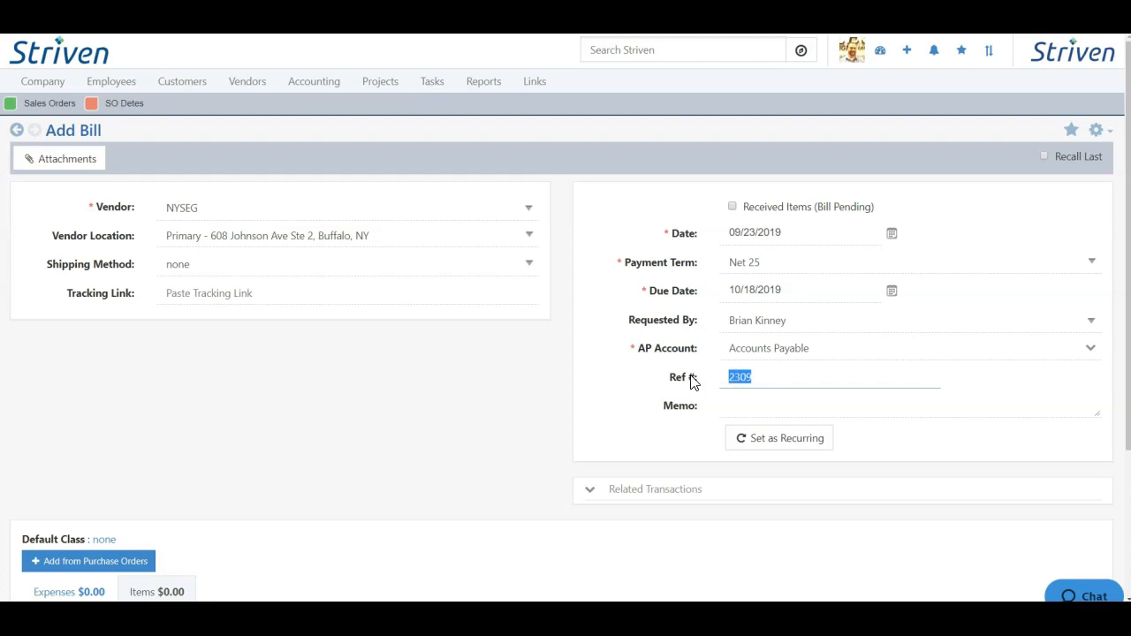
{"action": "key", "text": "BackSpace"}
{"action": "left_click", "coordinate": [763, 402]}
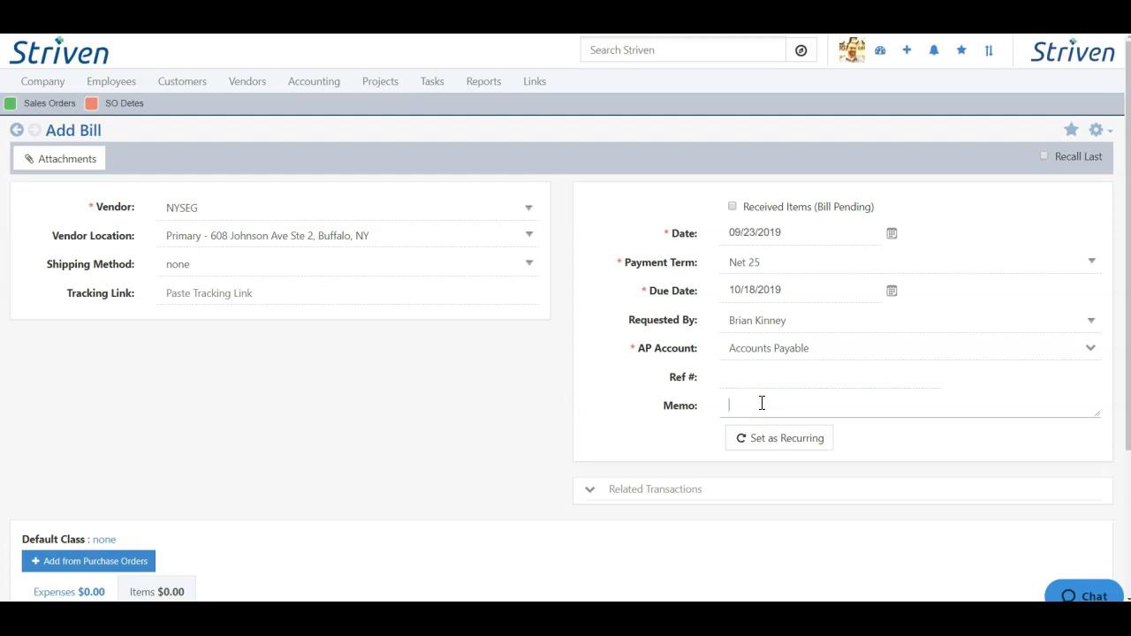
Step: Examine the weekly, daily and monthly frequency options in the bill's recurrence settings, and close them without applying anything
{"action": "left_click", "coordinate": [782, 446]}
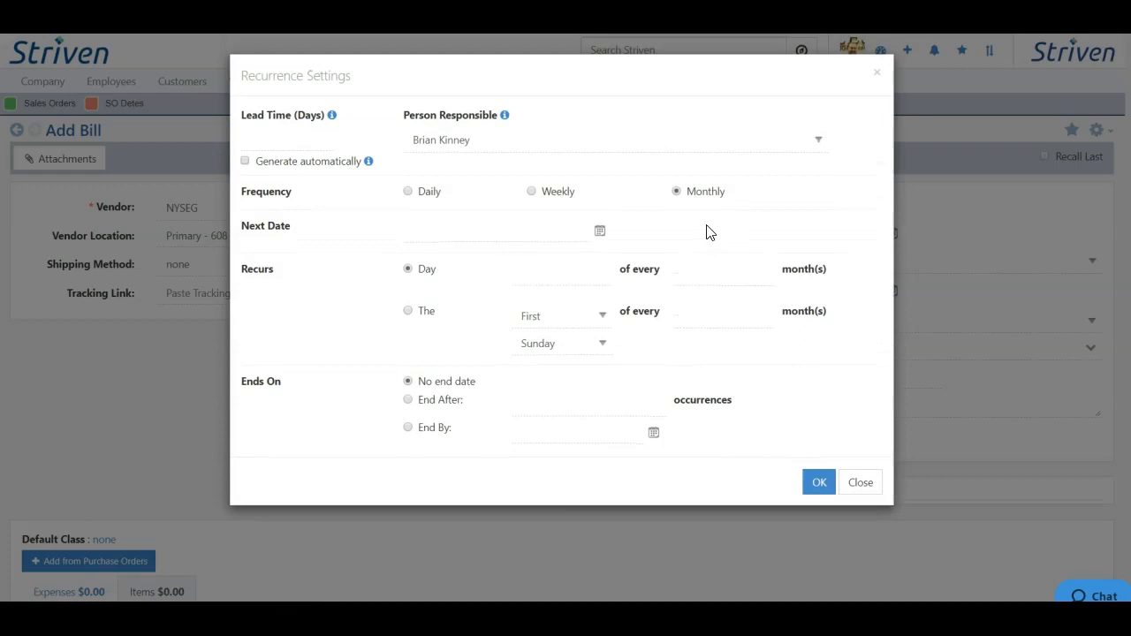
{"action": "left_click", "coordinate": [566, 196]}
{"action": "left_click", "coordinate": [424, 196]}
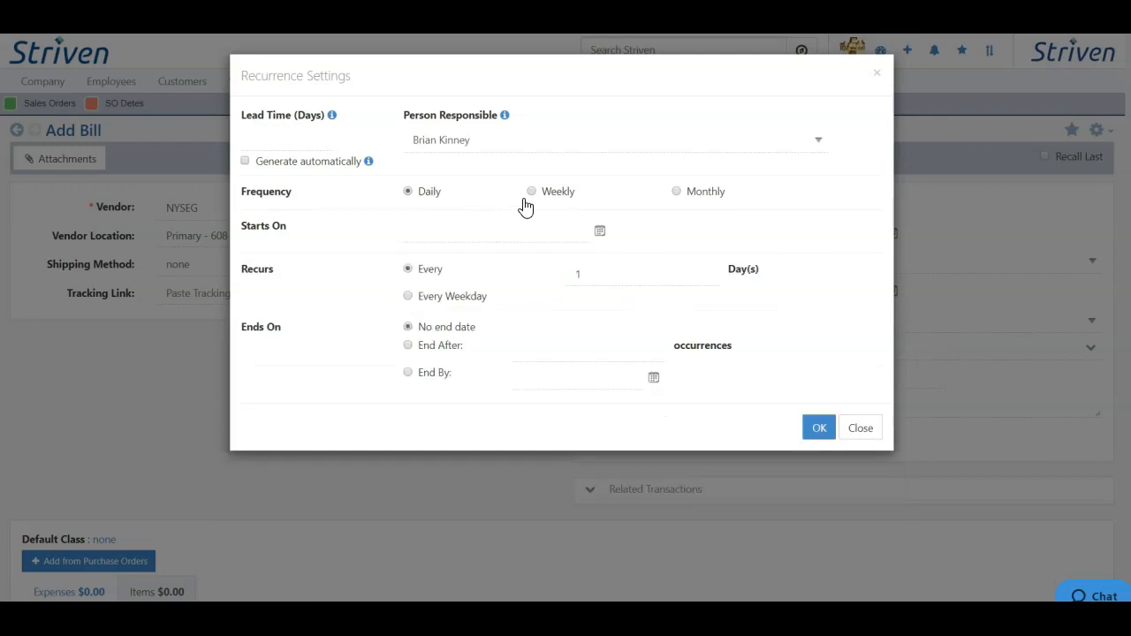
{"action": "left_click", "coordinate": [698, 193]}
{"action": "left_click", "coordinate": [862, 478]}
Step: Add Eggs as an item line on the bill with Philadelphia, PA as its inventory location
{"action": "scroll", "coordinate": [866, 476], "scroll_direction": "down", "scroll_amount": 3}
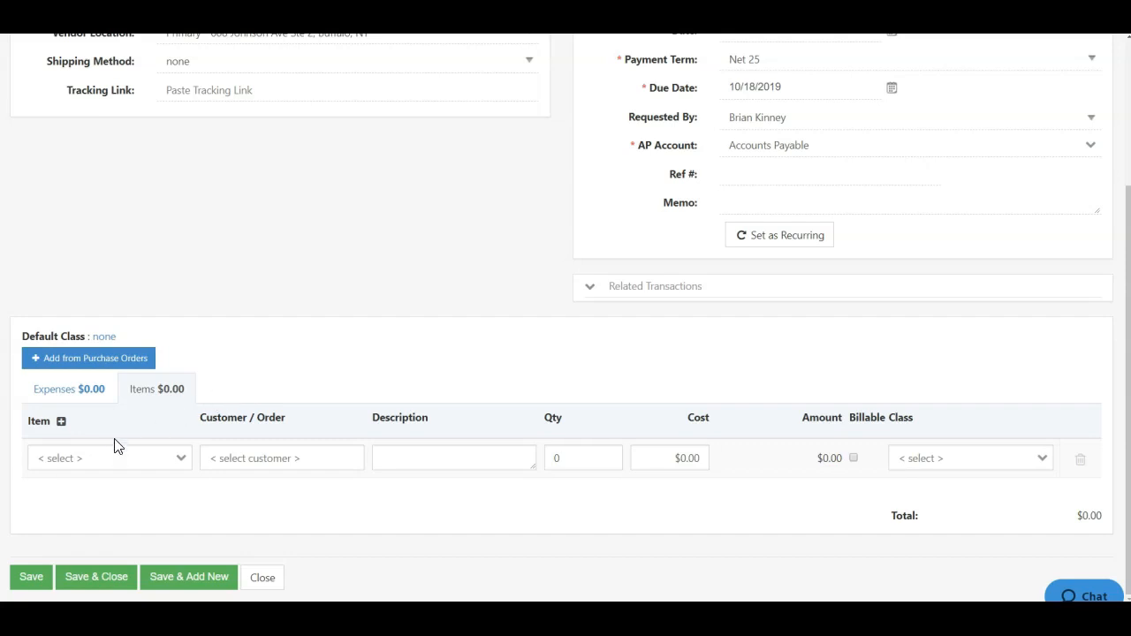
{"action": "left_click", "coordinate": [73, 460]}
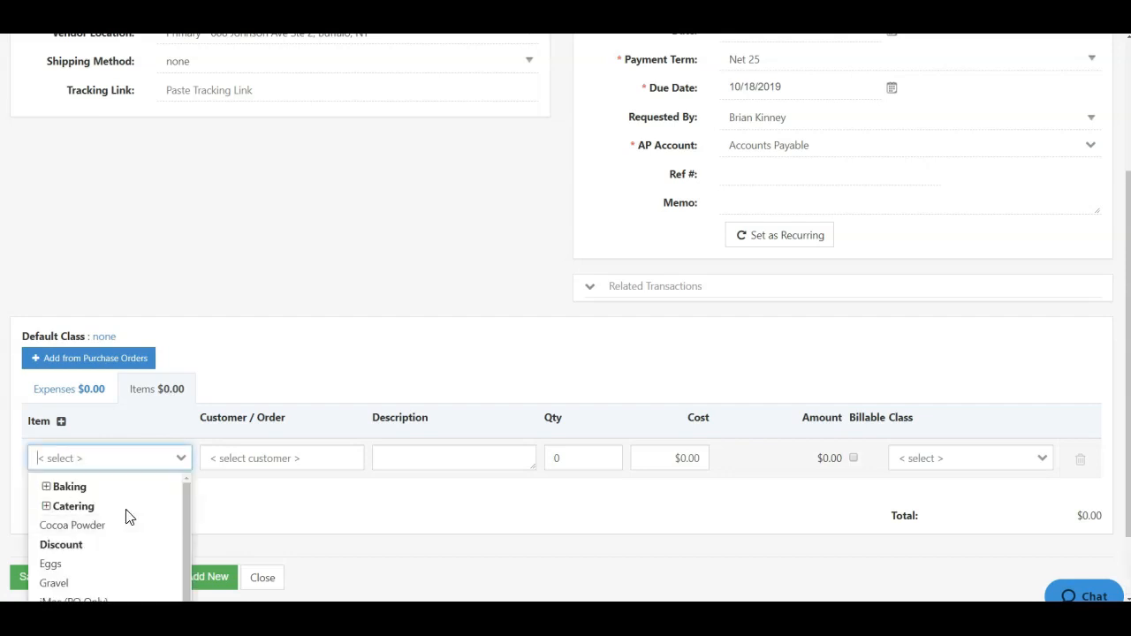
{"action": "scroll", "coordinate": [57, 533], "scroll_direction": "down", "scroll_amount": 1}
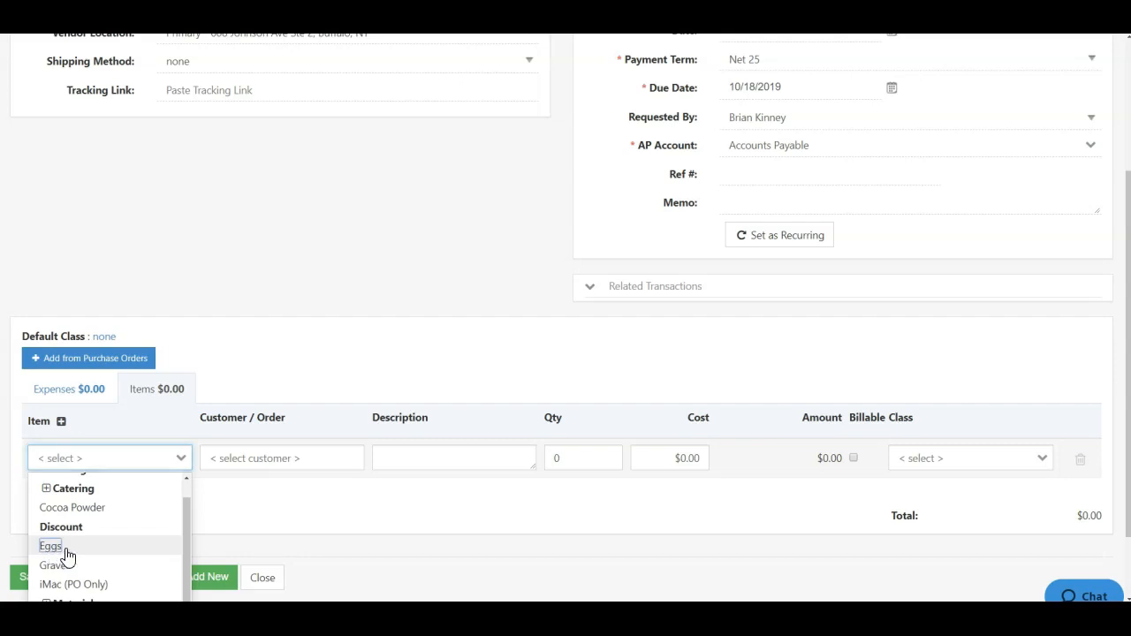
{"action": "left_click", "coordinate": [55, 548]}
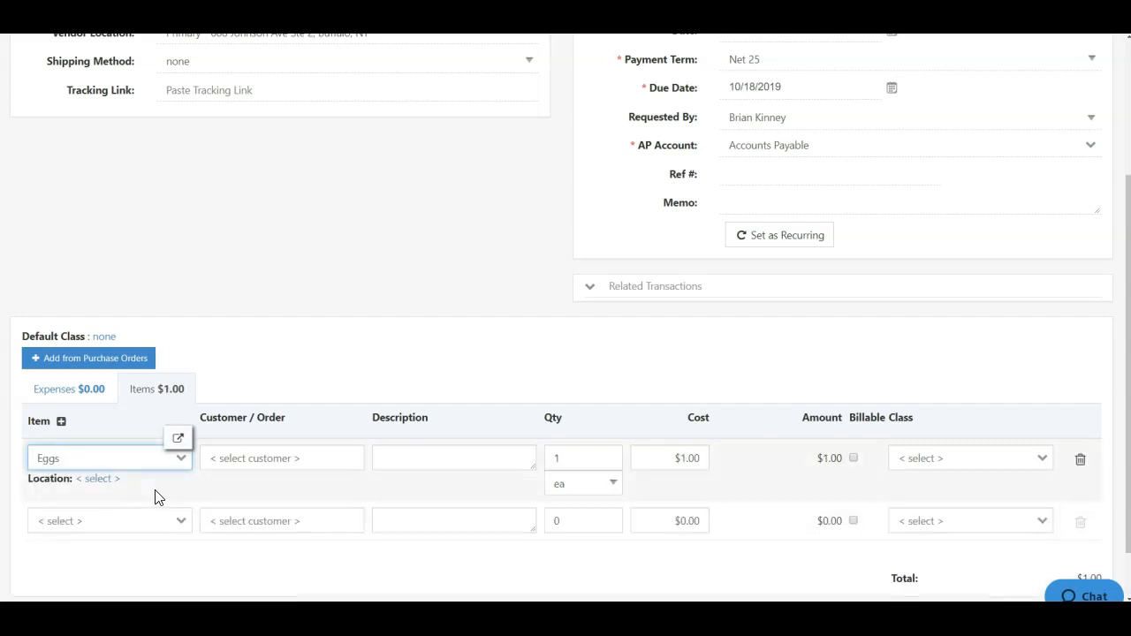
{"action": "left_click", "coordinate": [92, 480]}
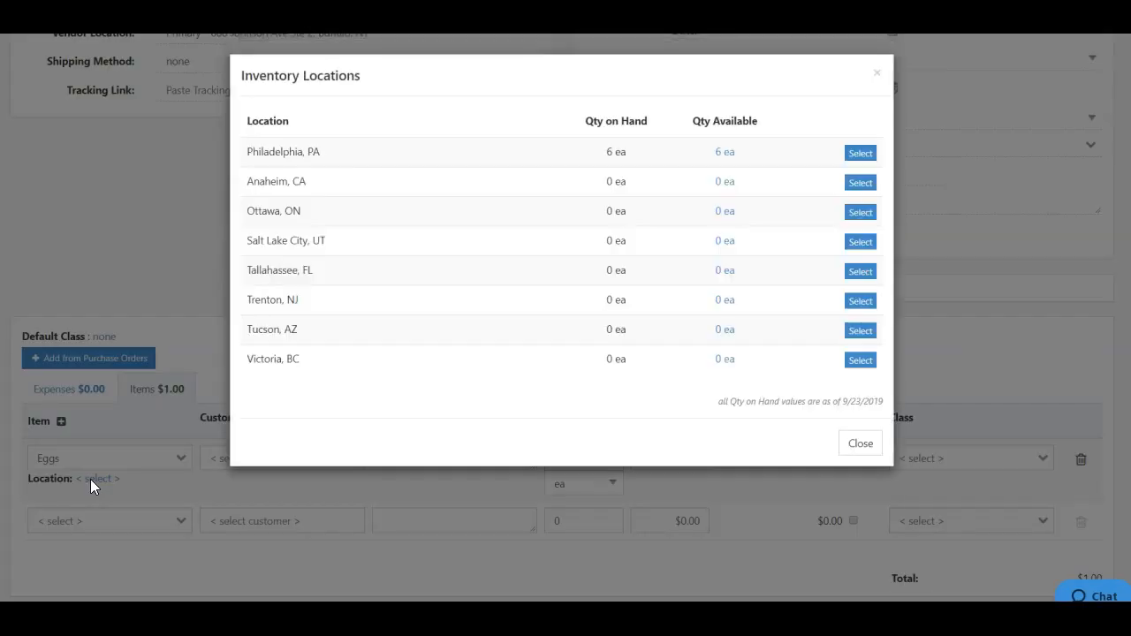
{"action": "left_click", "coordinate": [862, 158]}
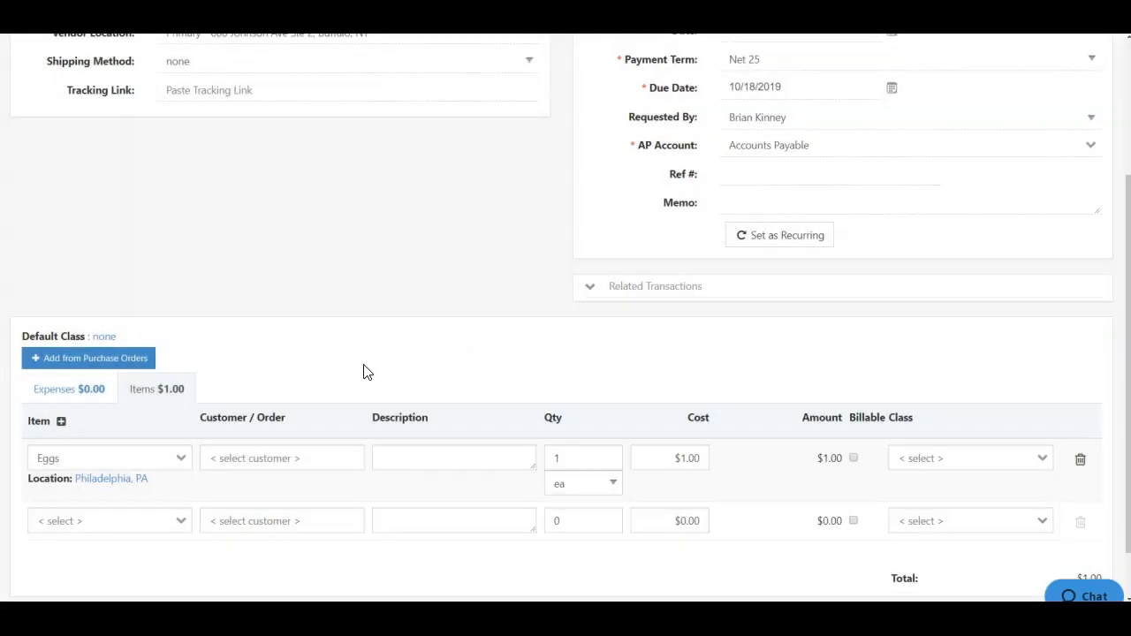
Step: Set the Eggs line's quantity to 50 and its class to Philadelphia
{"action": "left_click", "coordinate": [573, 458]}
{"action": "left_click_drag", "start_coordinate": [573, 458], "coordinate": [549, 454]}
{"action": "type", "text": "50"}
{"action": "left_click", "coordinate": [570, 380]}
{"action": "left_click", "coordinate": [952, 458]}
{"action": "scroll", "coordinate": [956, 504], "scroll_direction": "down", "scroll_amount": 5}
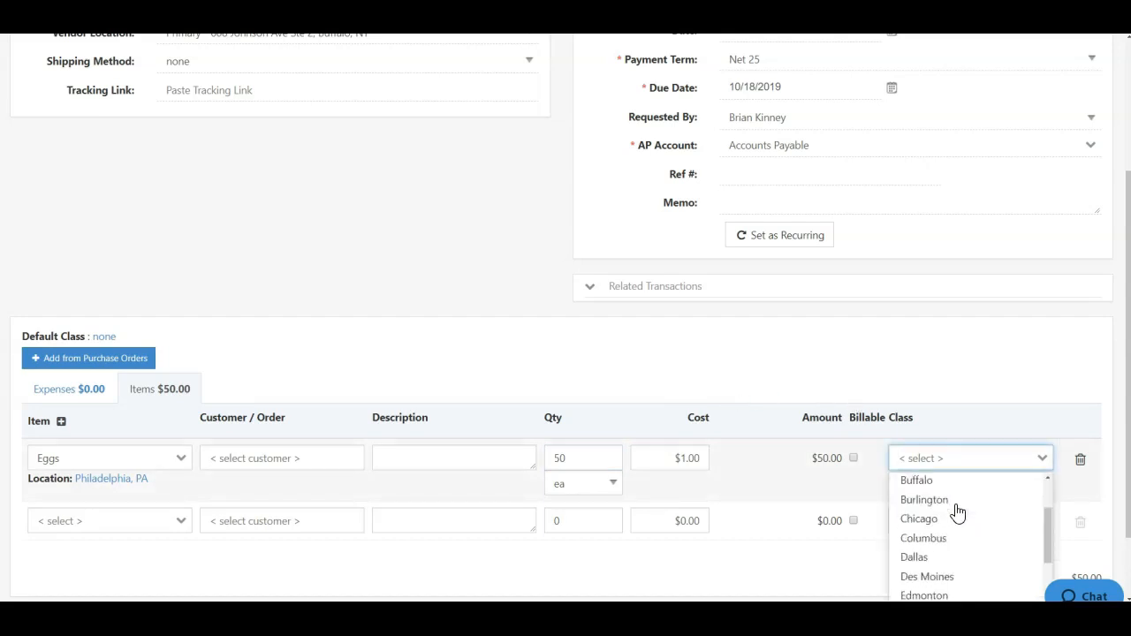
{"action": "scroll", "coordinate": [960, 516], "scroll_direction": "down", "scroll_amount": 3}
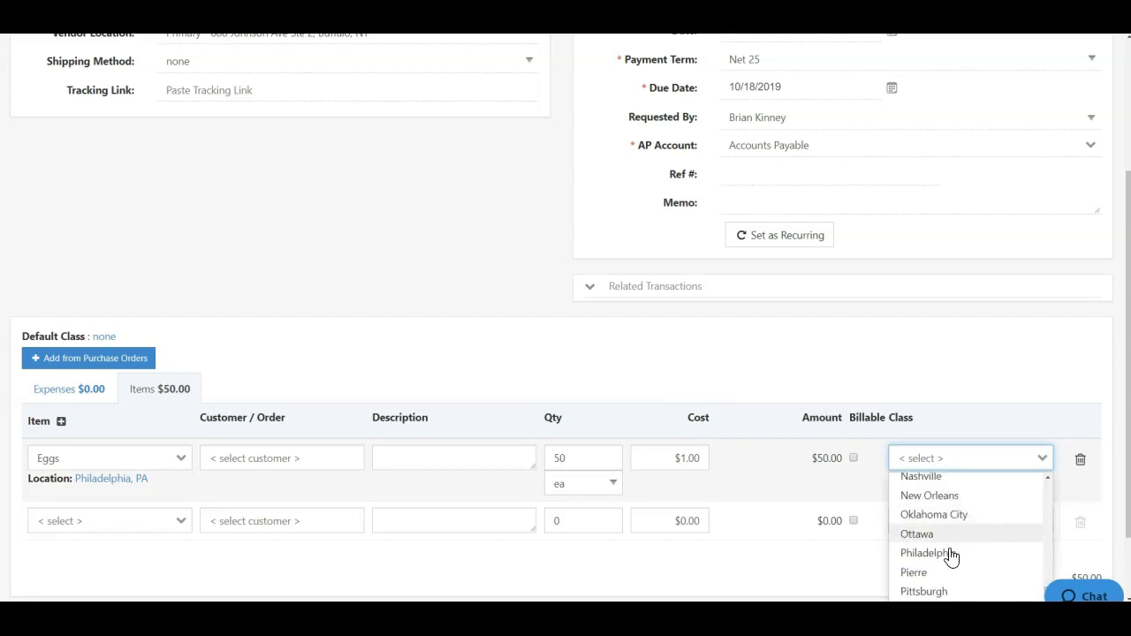
{"action": "left_click", "coordinate": [949, 553]}
{"action": "left_click", "coordinate": [796, 389]}
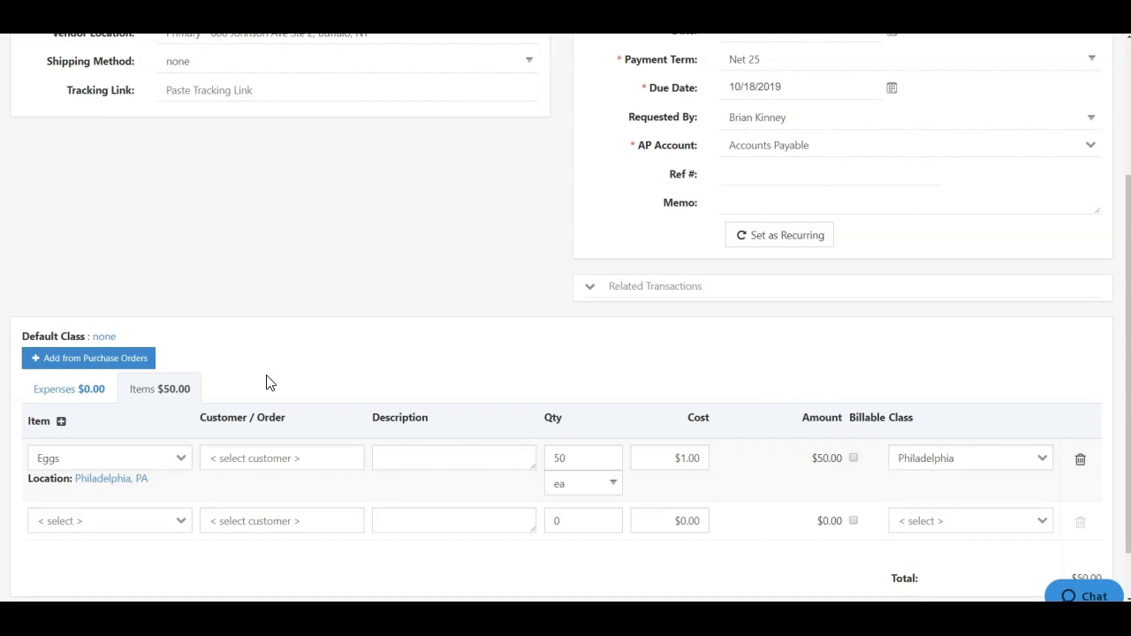
Step: Link the Eggs line to Price Packaging & Printing and its approved standard order, and try the billable option before switching it off again
{"action": "left_click", "coordinate": [253, 462]}
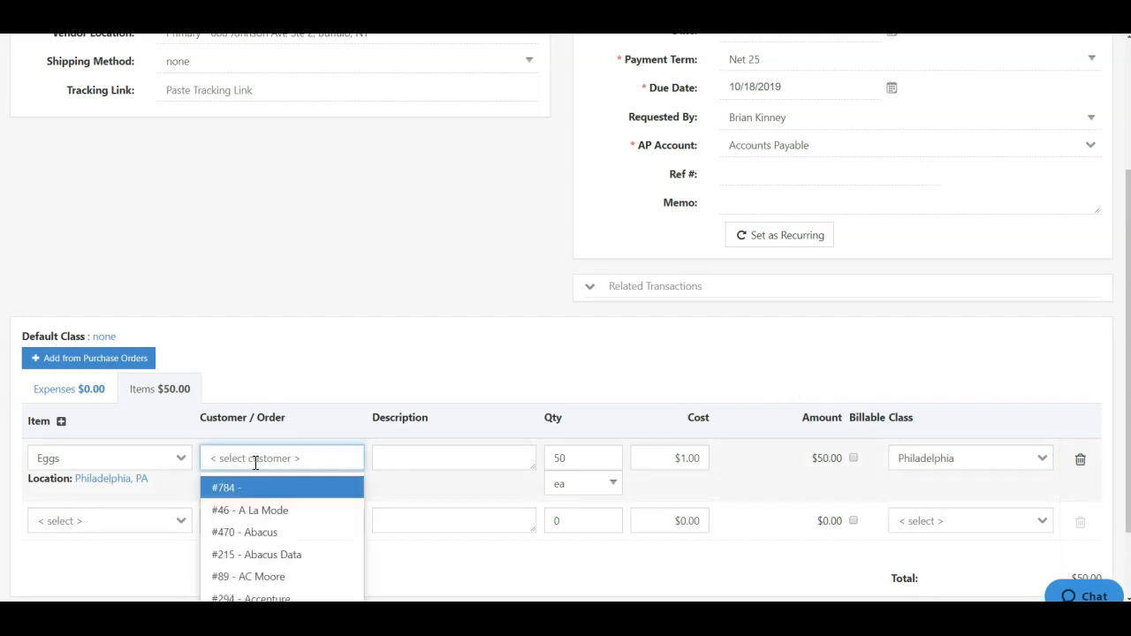
{"action": "type", "text": "price"}
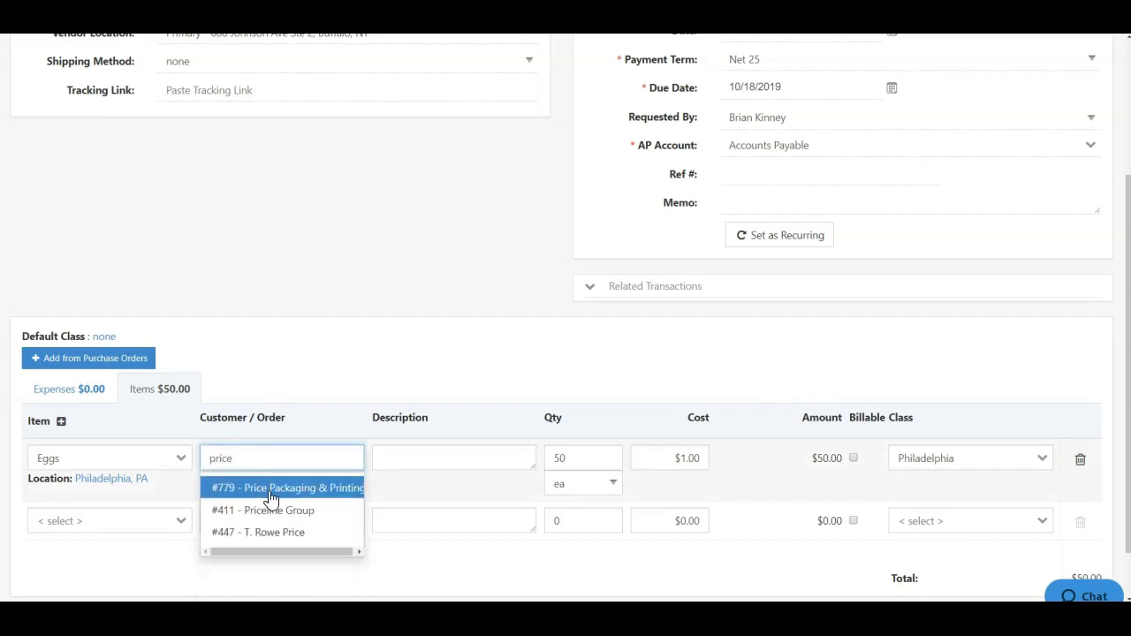
{"action": "left_click", "coordinate": [271, 495]}
{"action": "left_click", "coordinate": [271, 487]}
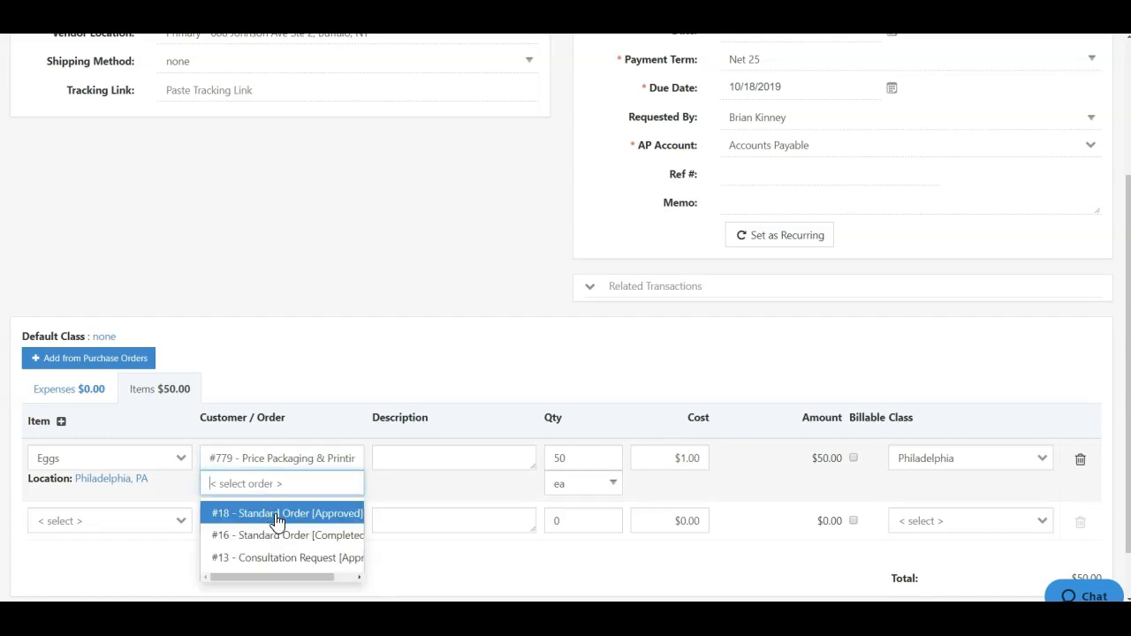
{"action": "left_click", "coordinate": [276, 521]}
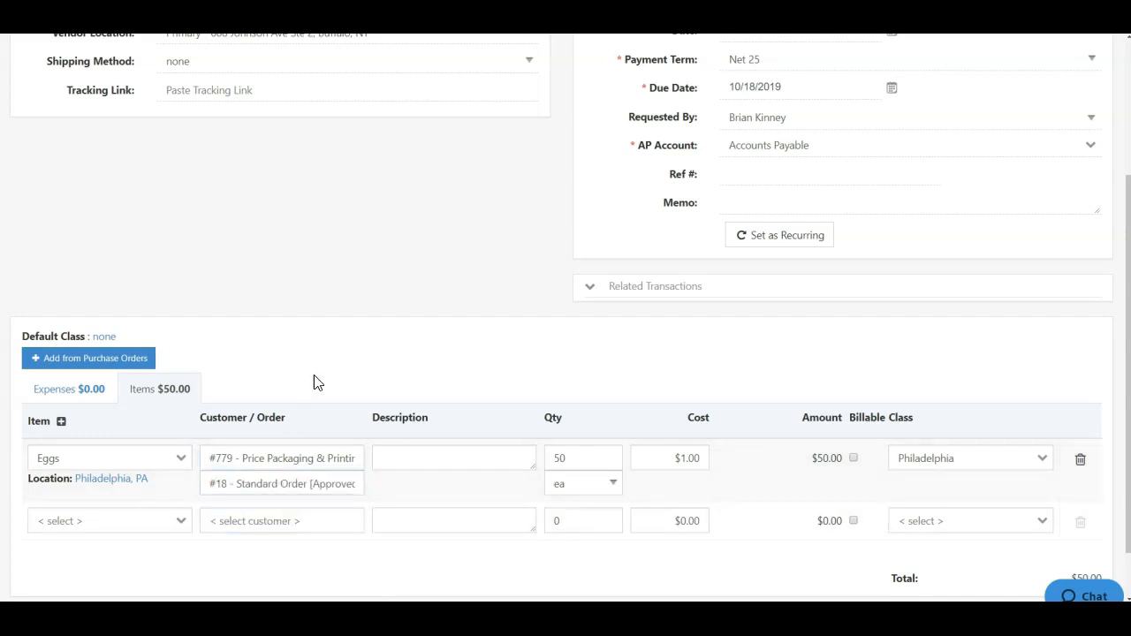
{"action": "left_click", "coordinate": [853, 457]}
{"action": "left_click", "coordinate": [854, 458]}
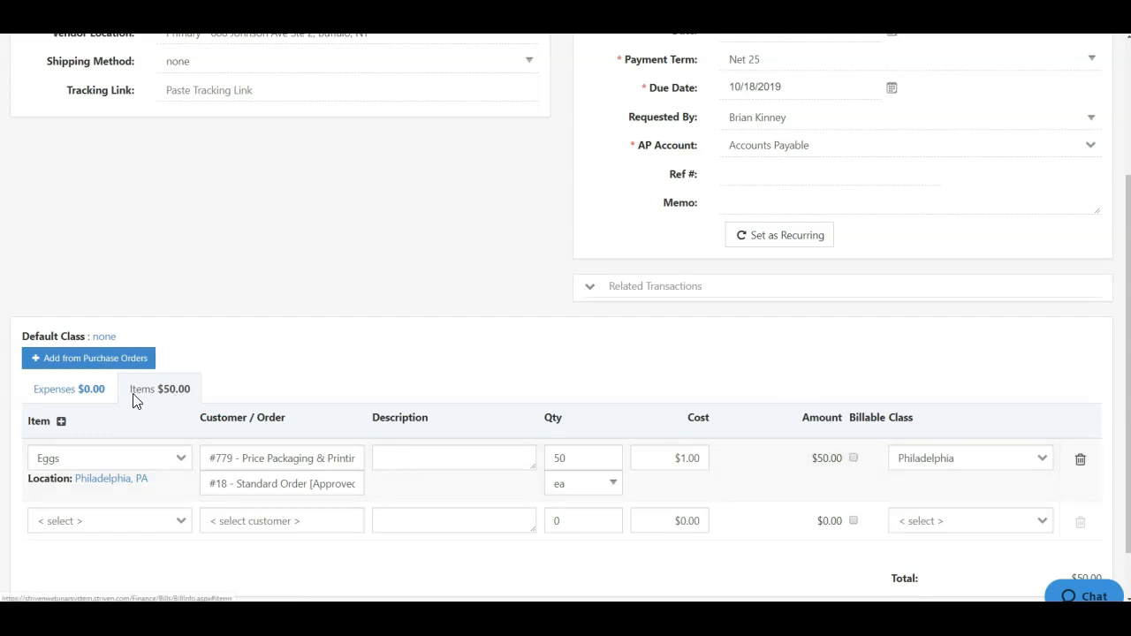
Step: Add an expense line to the bill for the Job Materials account with an amount of $60.00
{"action": "left_click", "coordinate": [55, 395]}
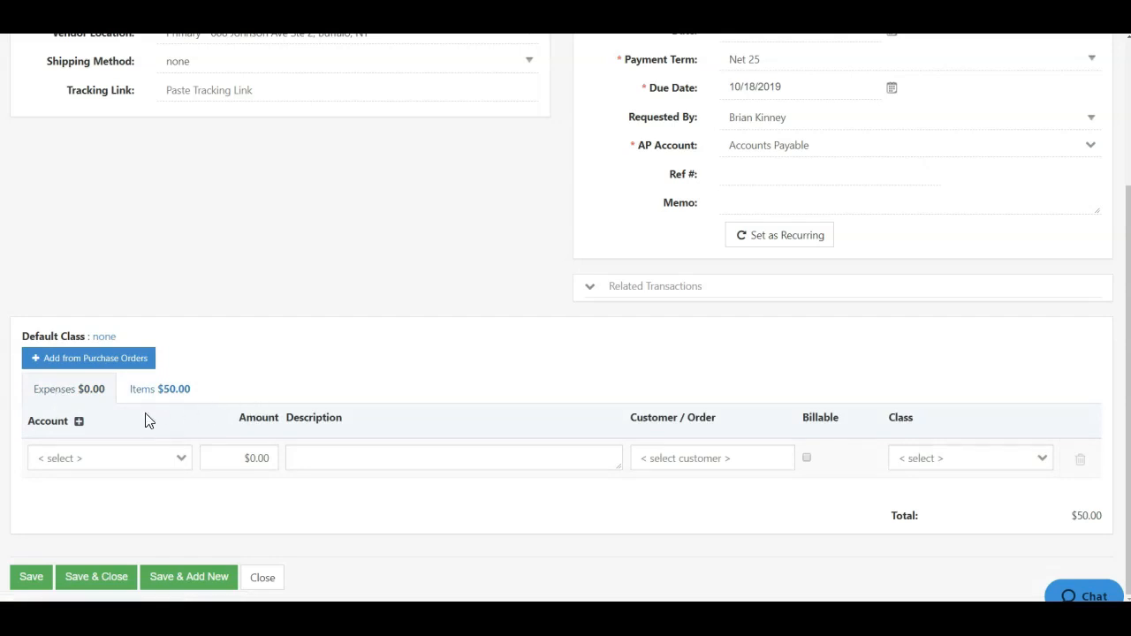
{"action": "left_click", "coordinate": [98, 457]}
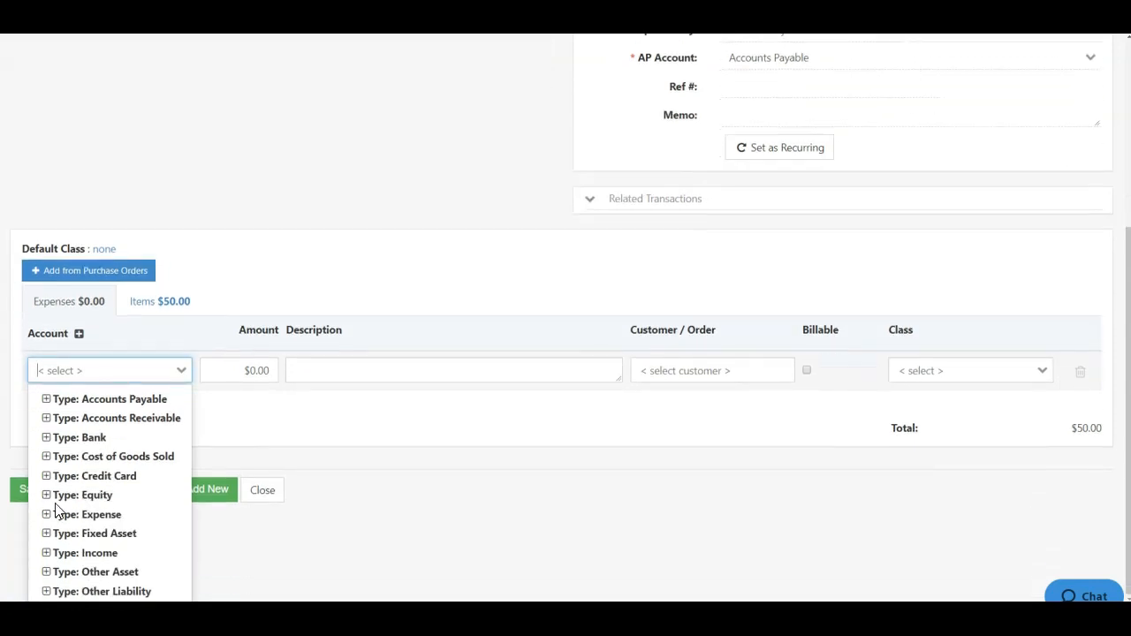
{"action": "left_click", "coordinate": [49, 520]}
{"action": "scroll", "coordinate": [104, 535], "scroll_direction": "down", "scroll_amount": 2}
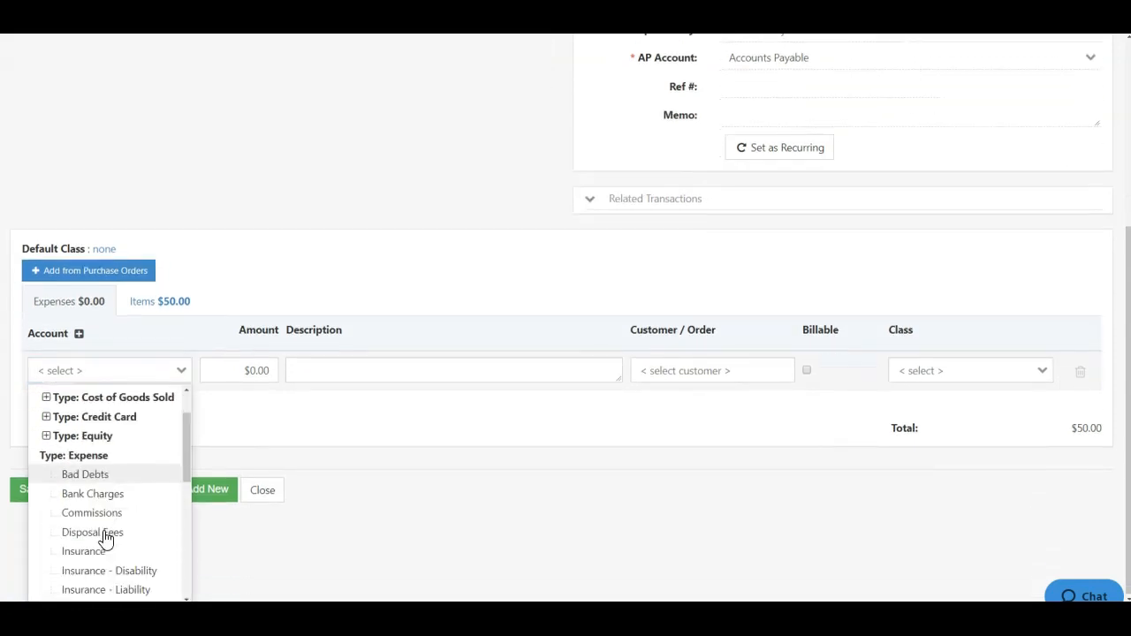
{"action": "scroll", "coordinate": [99, 521], "scroll_direction": "down", "scroll_amount": 3}
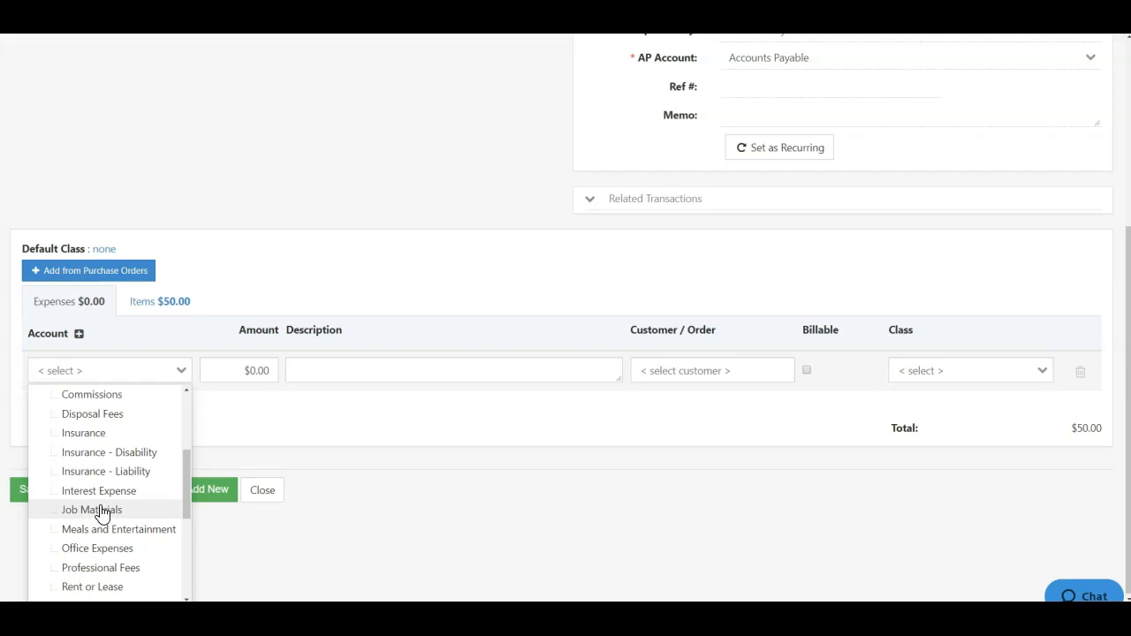
{"action": "left_click", "coordinate": [100, 513]}
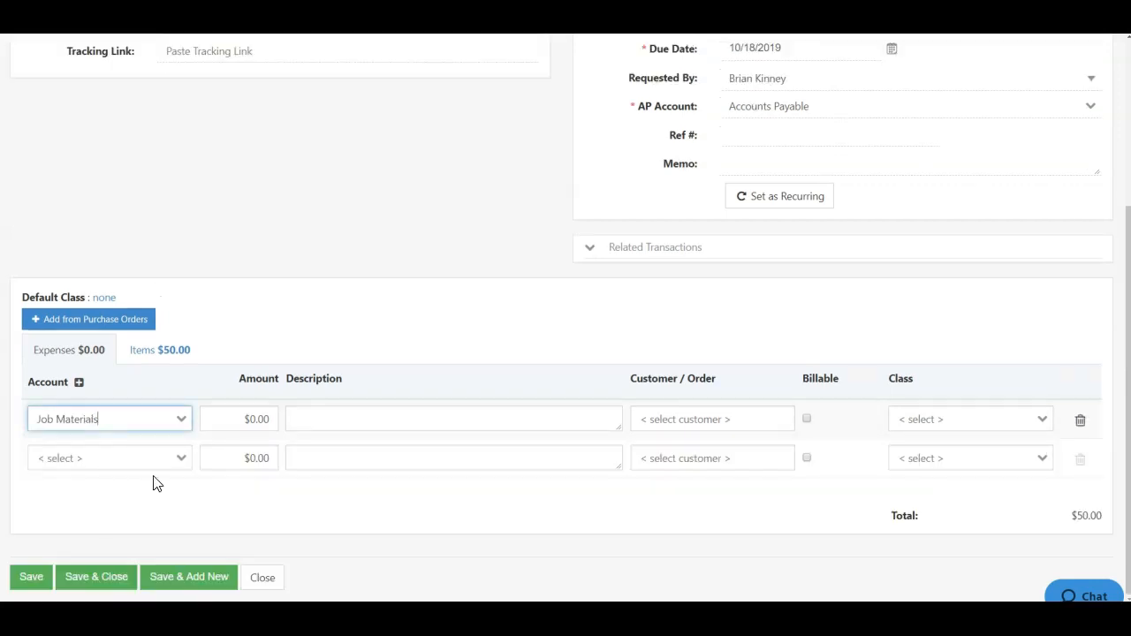
{"action": "left_click", "coordinate": [250, 419]}
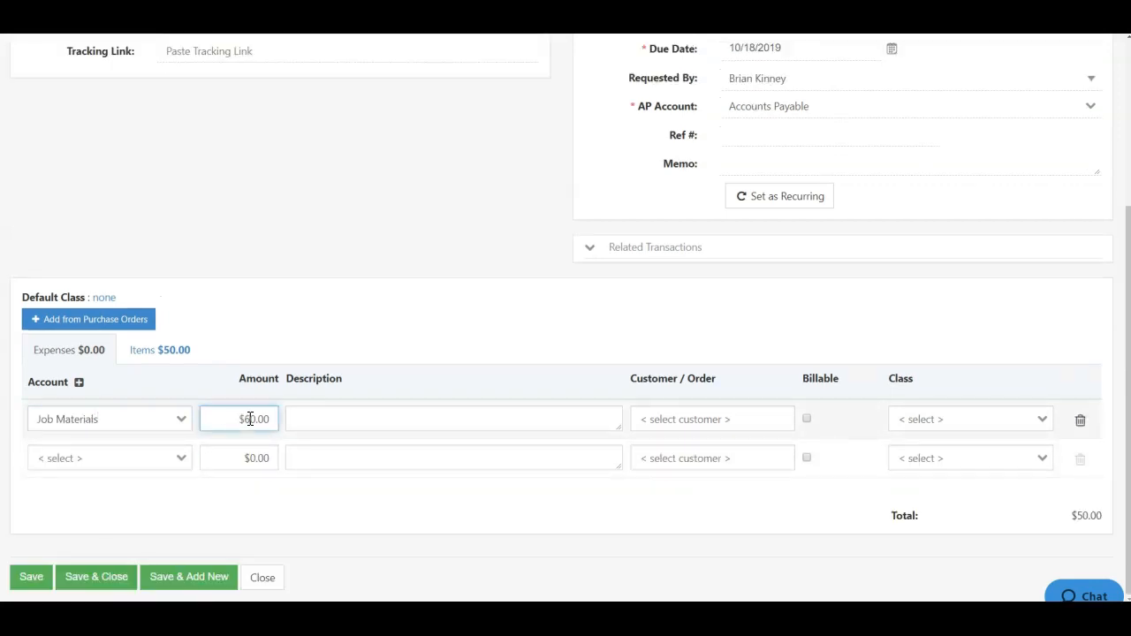
{"action": "type", "text": "6"}
{"action": "left_click", "coordinate": [394, 358]}
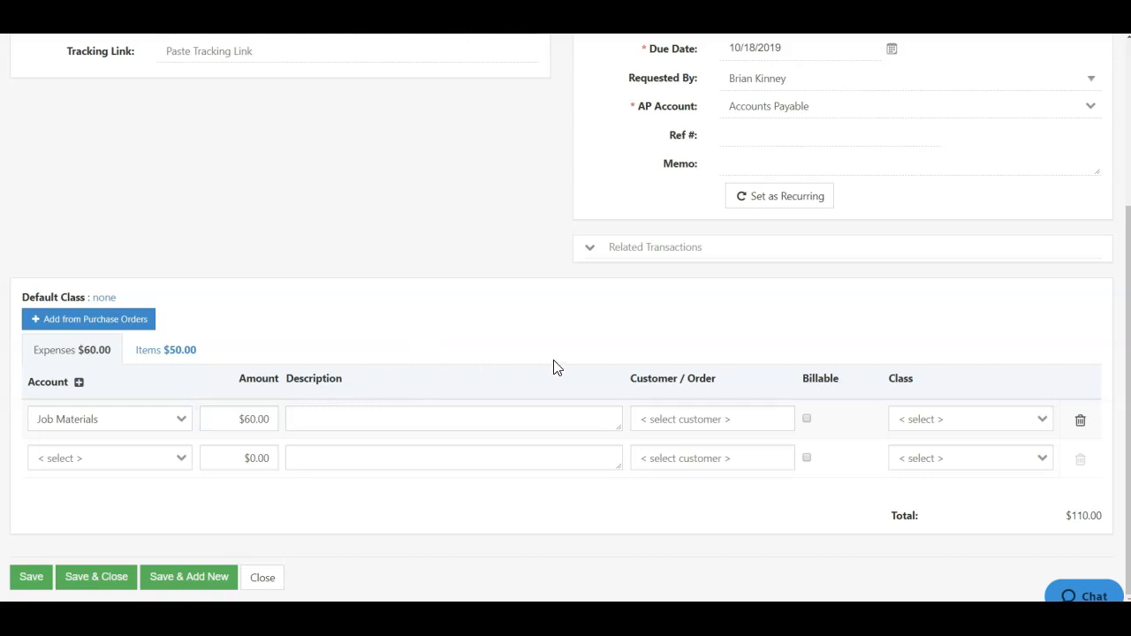
Step: Set the Job Materials expense line's class to Philadelphia and save the bill
{"action": "left_click", "coordinate": [690, 419]}
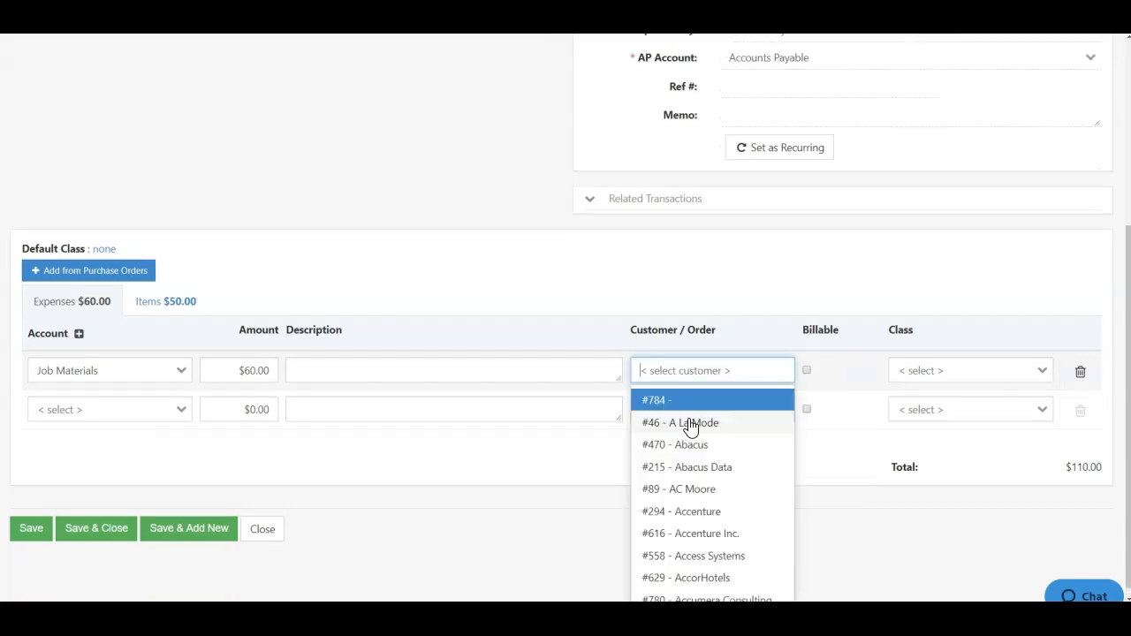
{"action": "left_click", "coordinate": [745, 316]}
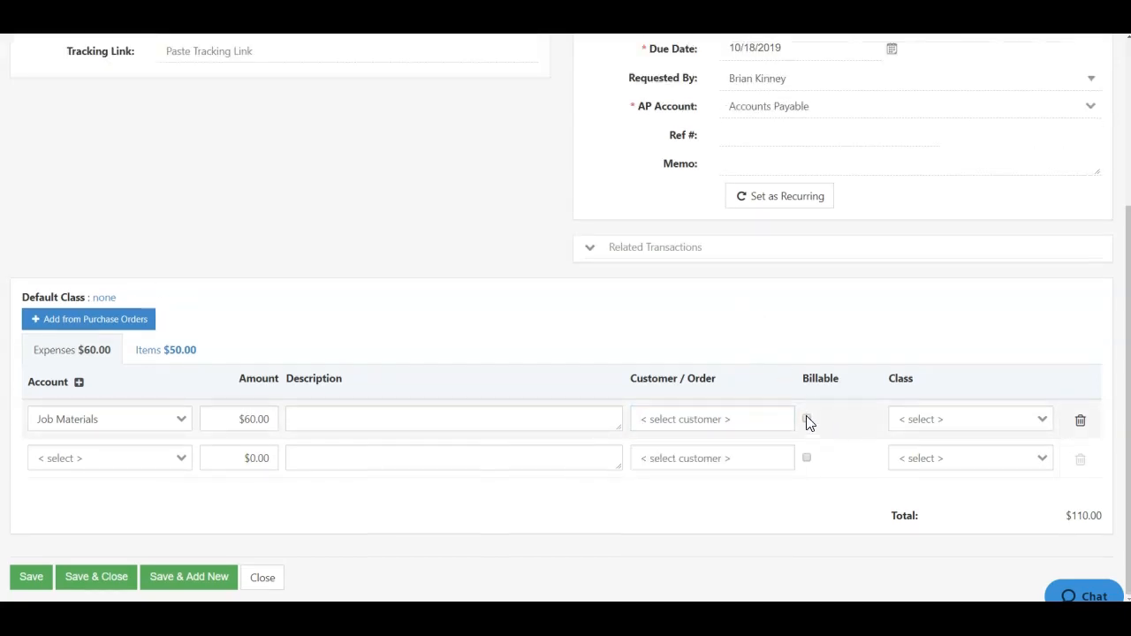
{"action": "left_click", "coordinate": [929, 418]}
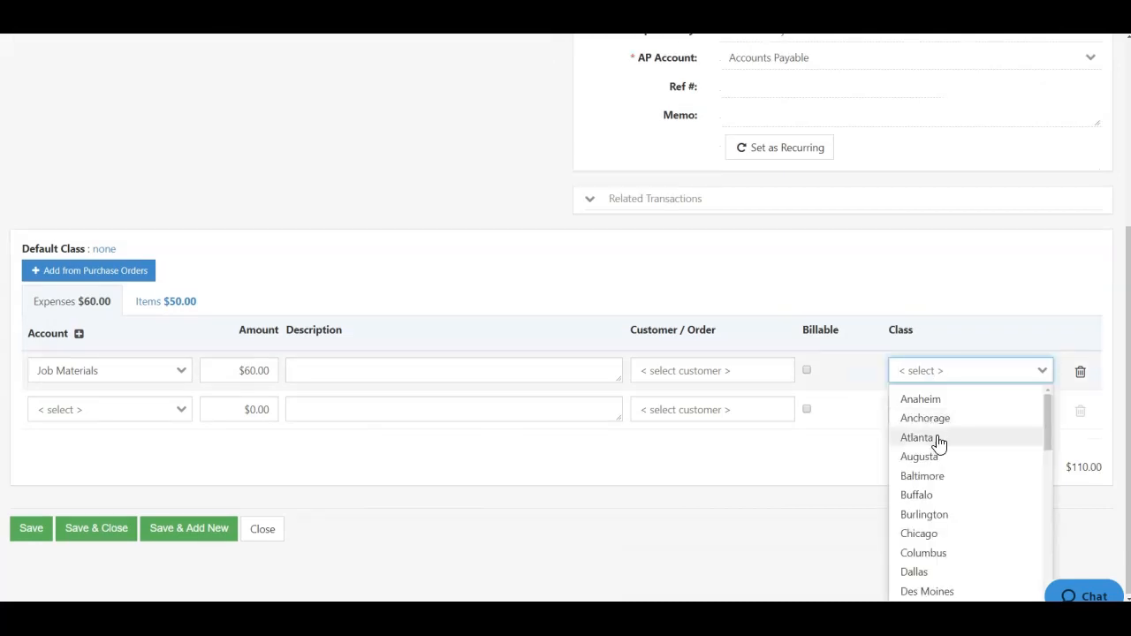
{"action": "scroll", "coordinate": [952, 476], "scroll_direction": "down", "scroll_amount": 5}
{"action": "scroll", "coordinate": [949, 491], "scroll_direction": "down", "scroll_amount": 1}
{"action": "left_click", "coordinate": [942, 465]}
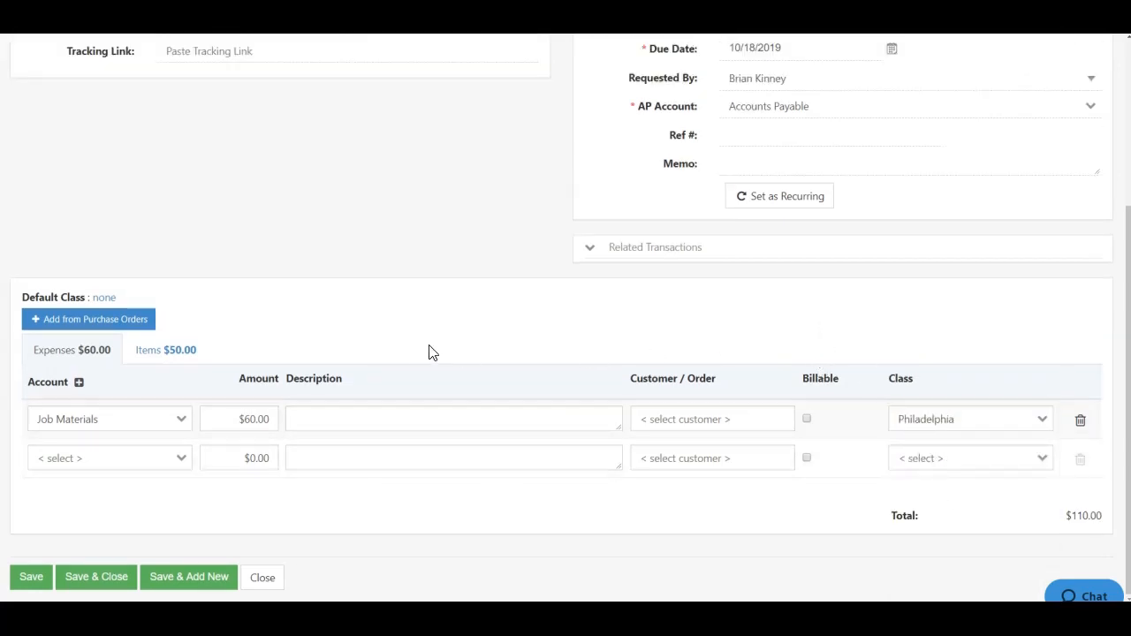
{"action": "left_click", "coordinate": [166, 350]}
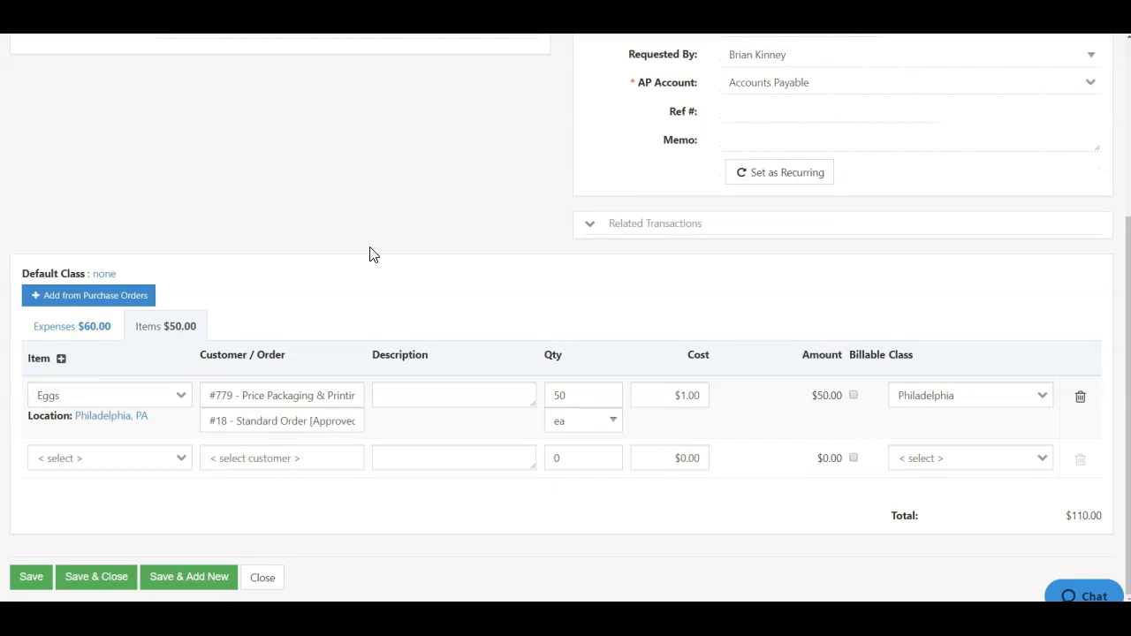
{"action": "left_click", "coordinate": [33, 580]}
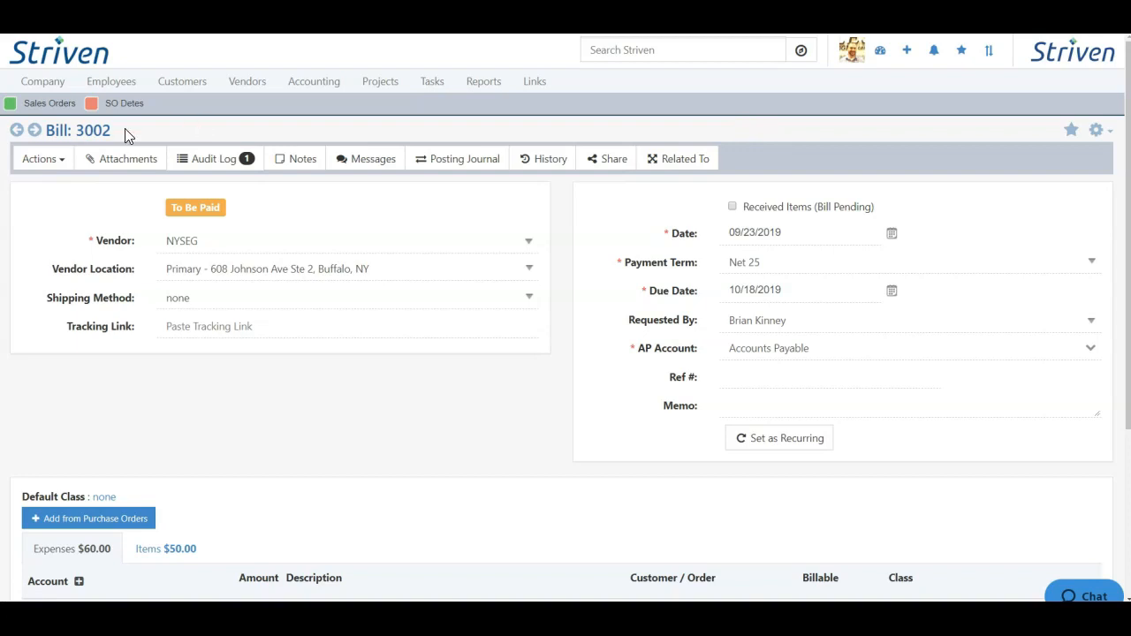
Step: Review the actions available for the saved bill and the file types and size allowed for its attachments
{"action": "left_click", "coordinate": [60, 165]}
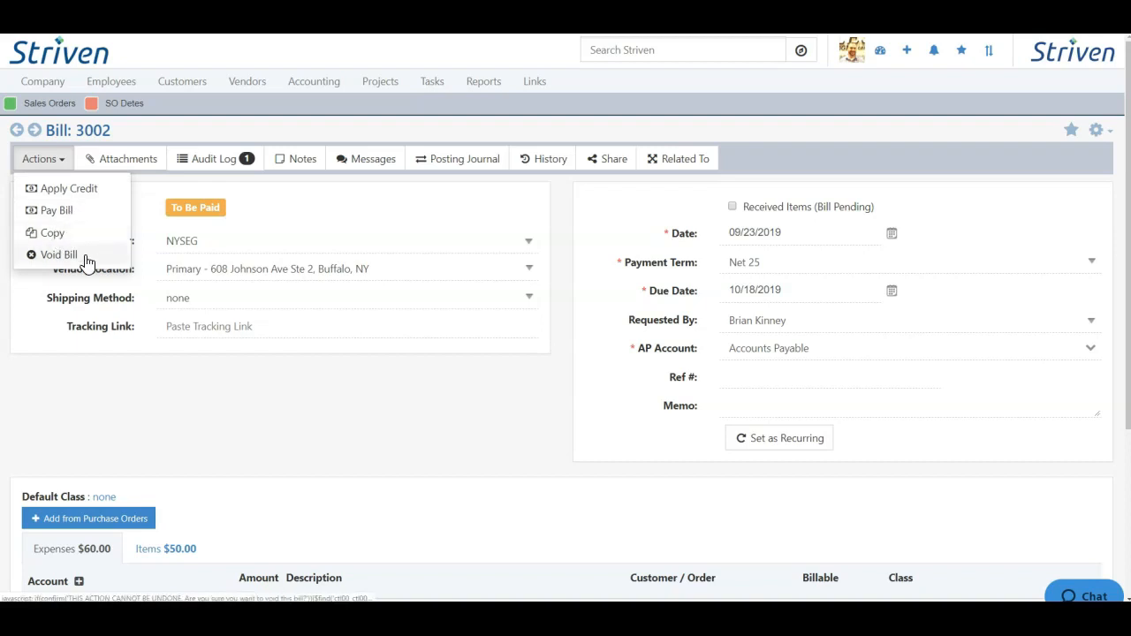
{"action": "left_click", "coordinate": [122, 160]}
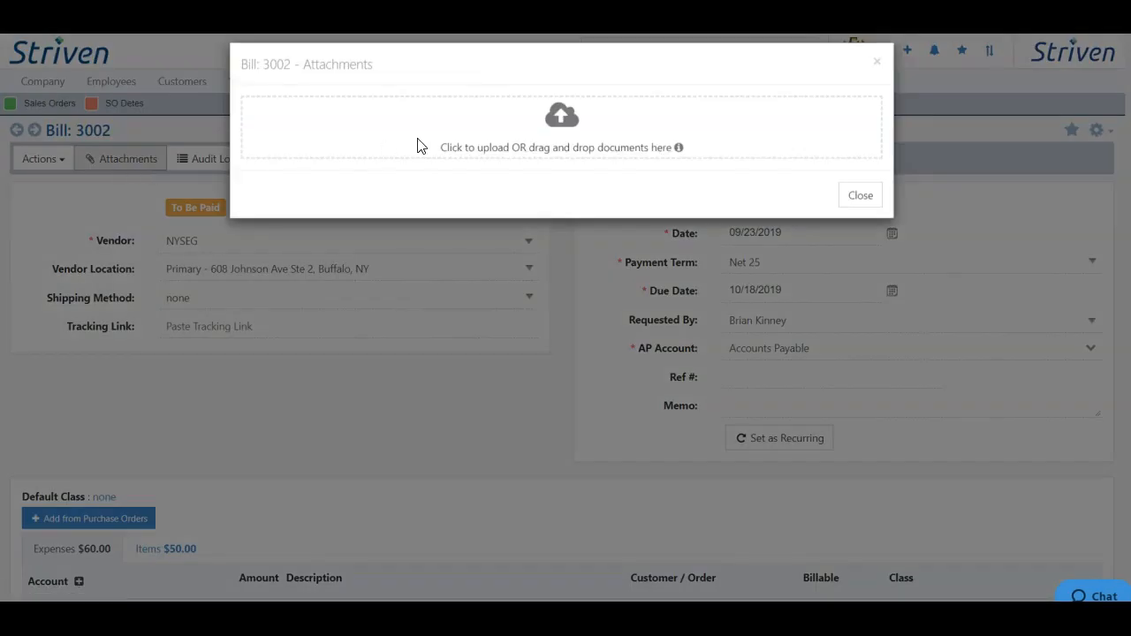
{"action": "mouse_move", "coordinate": [680, 162]}
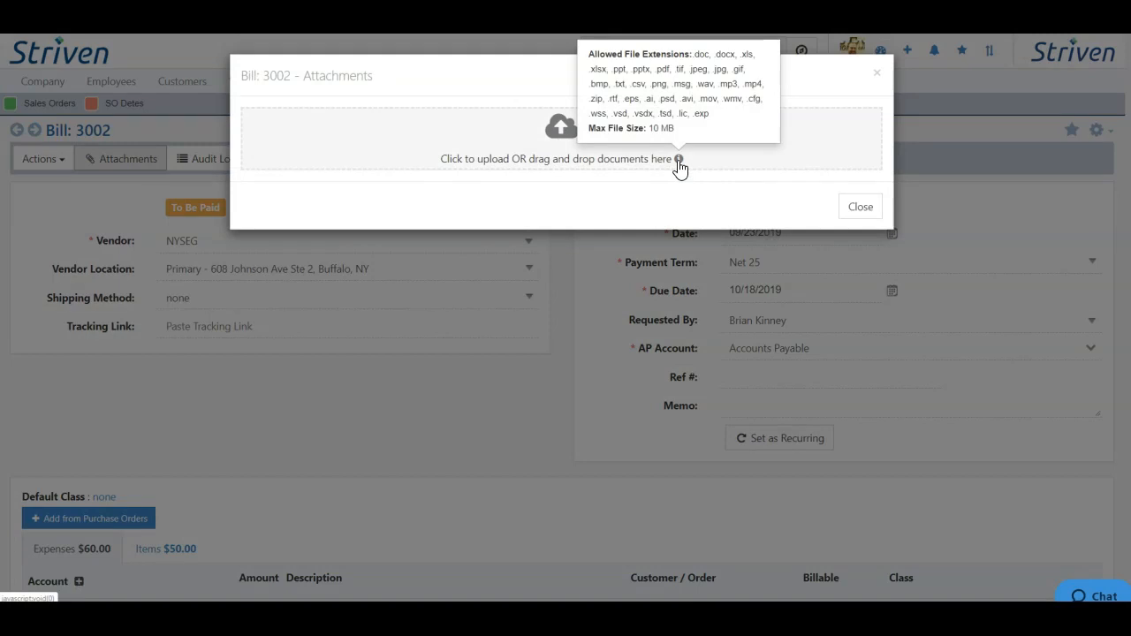
{"action": "left_click", "coordinate": [860, 206]}
Step: Check the saved bill's audit log, notes log and messages log
{"action": "left_click", "coordinate": [221, 166]}
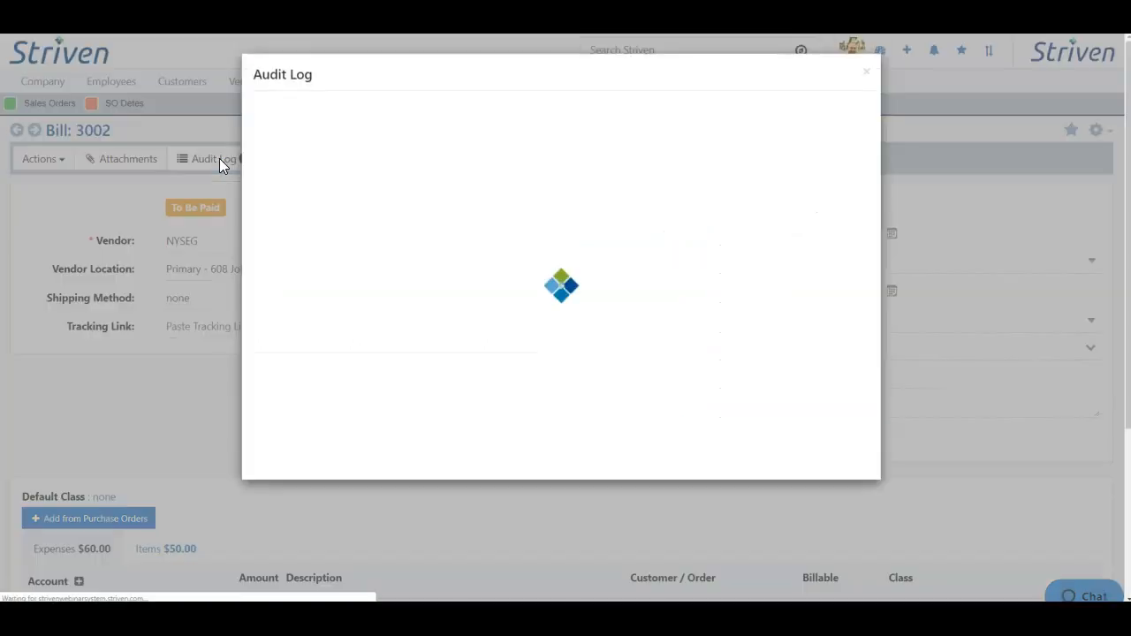
{"action": "left_click", "coordinate": [865, 74]}
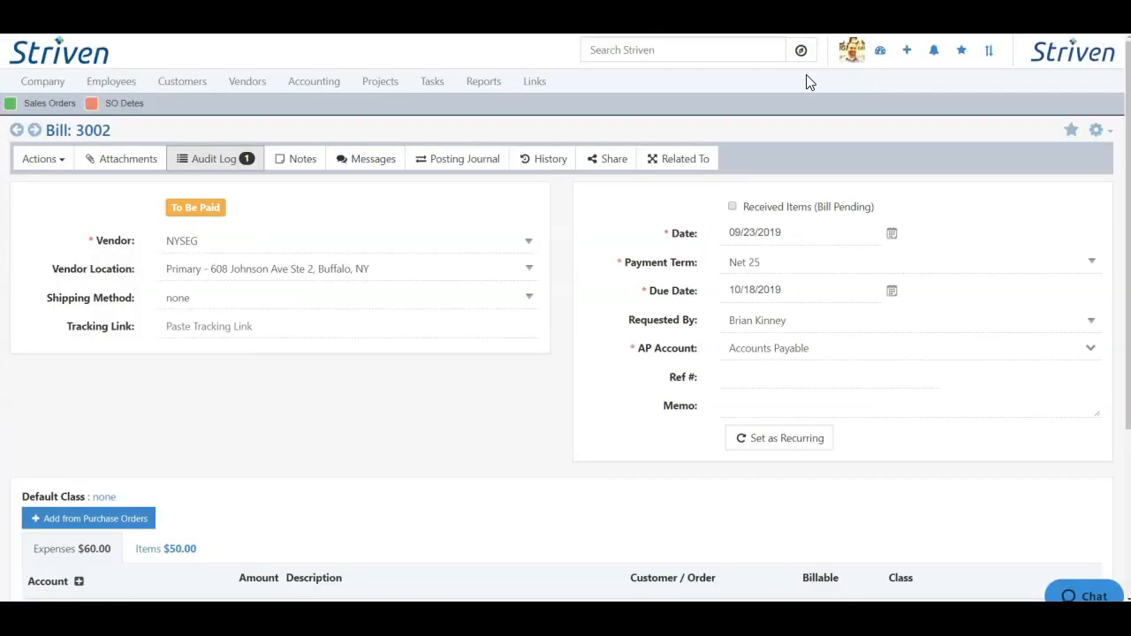
{"action": "left_click", "coordinate": [296, 159]}
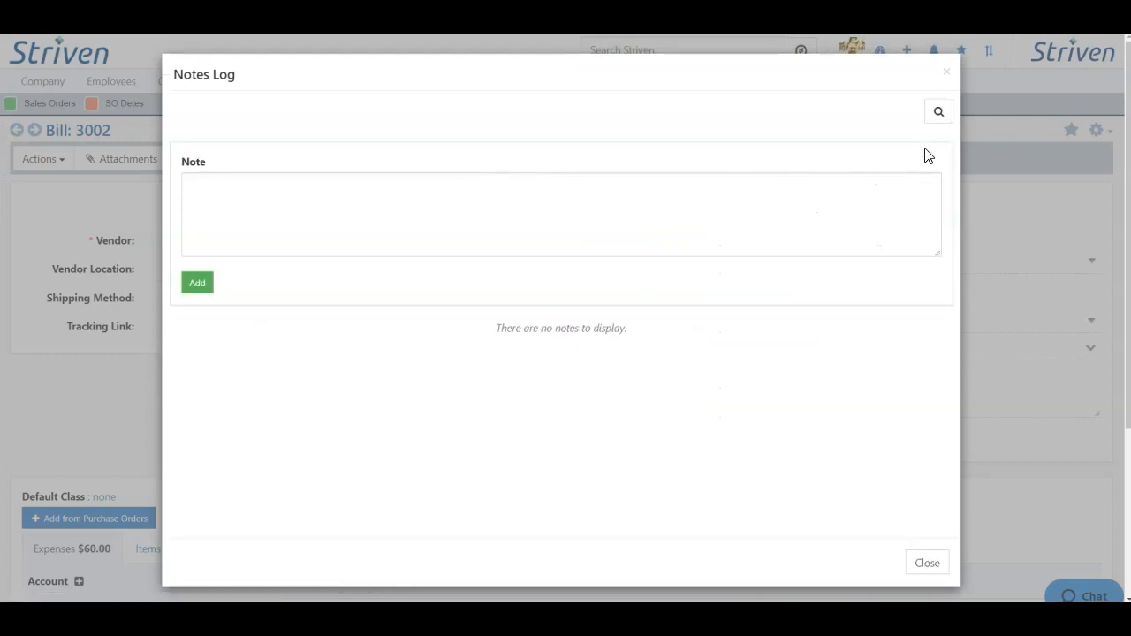
{"action": "left_click", "coordinate": [947, 74]}
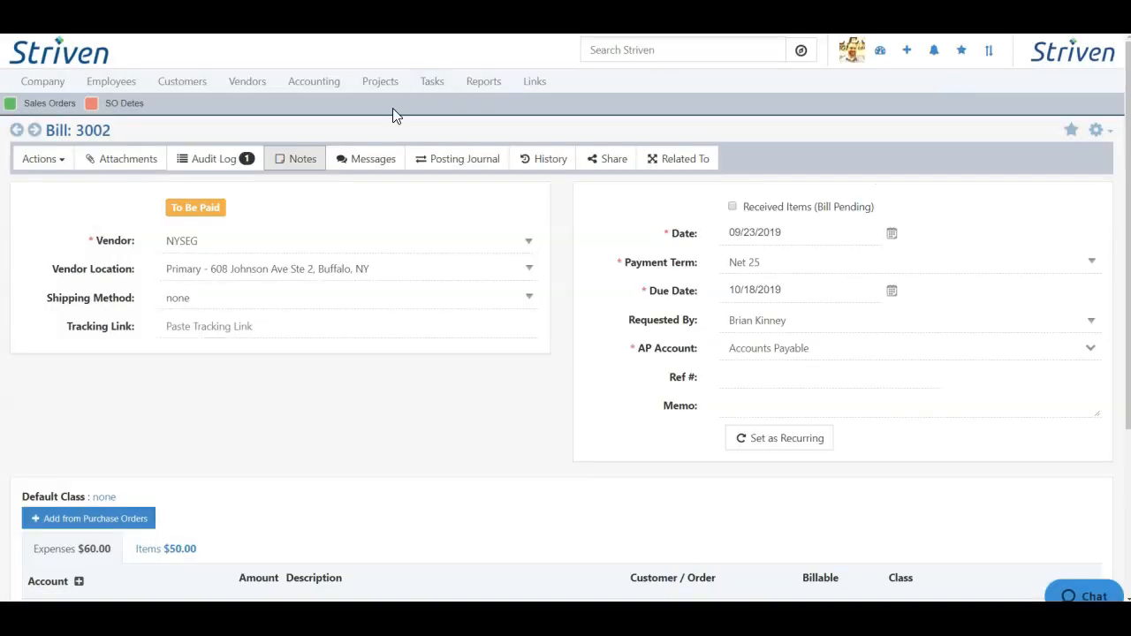
{"action": "left_click", "coordinate": [370, 163]}
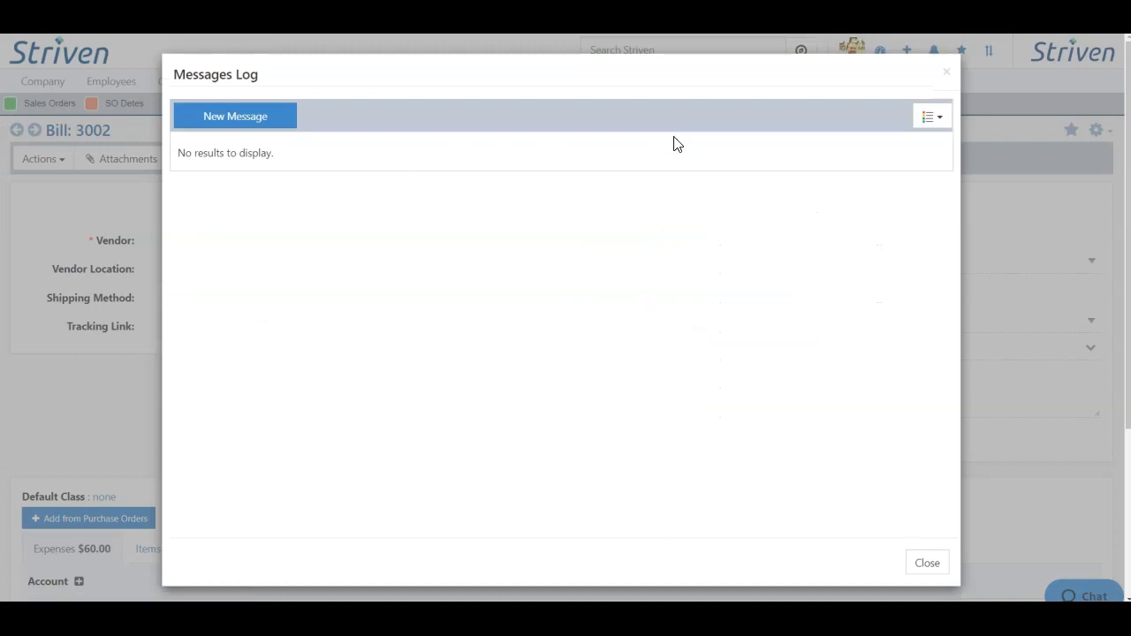
{"action": "left_click", "coordinate": [947, 75]}
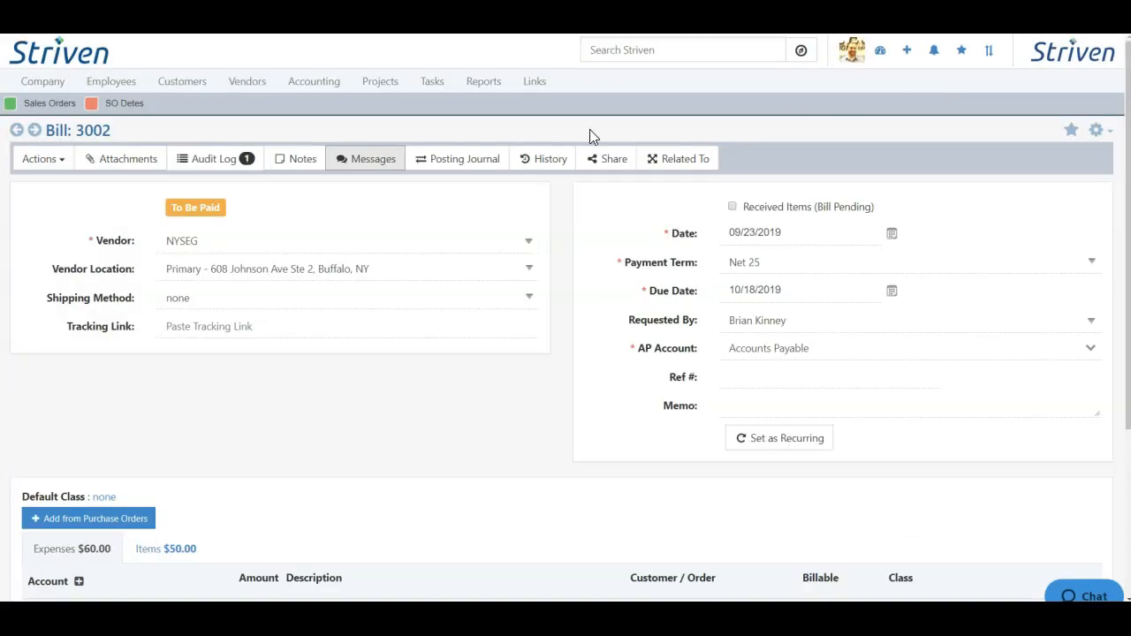
Step: Examine the bill's posting journal, history snapshot and related transactions
{"action": "left_click", "coordinate": [471, 165]}
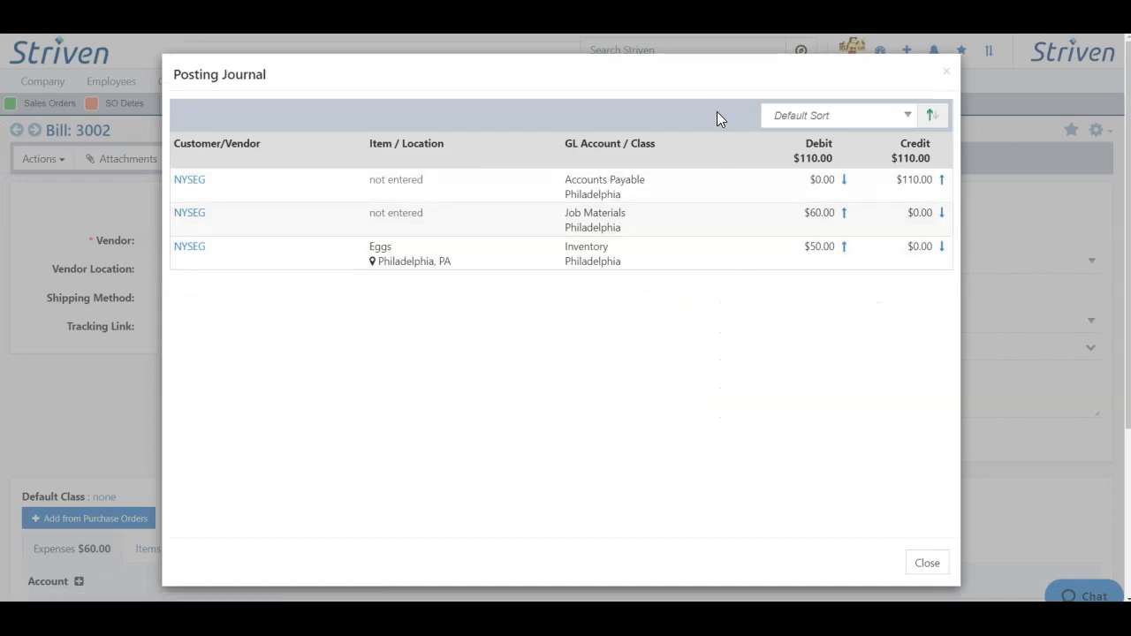
{"action": "left_click", "coordinate": [948, 76]}
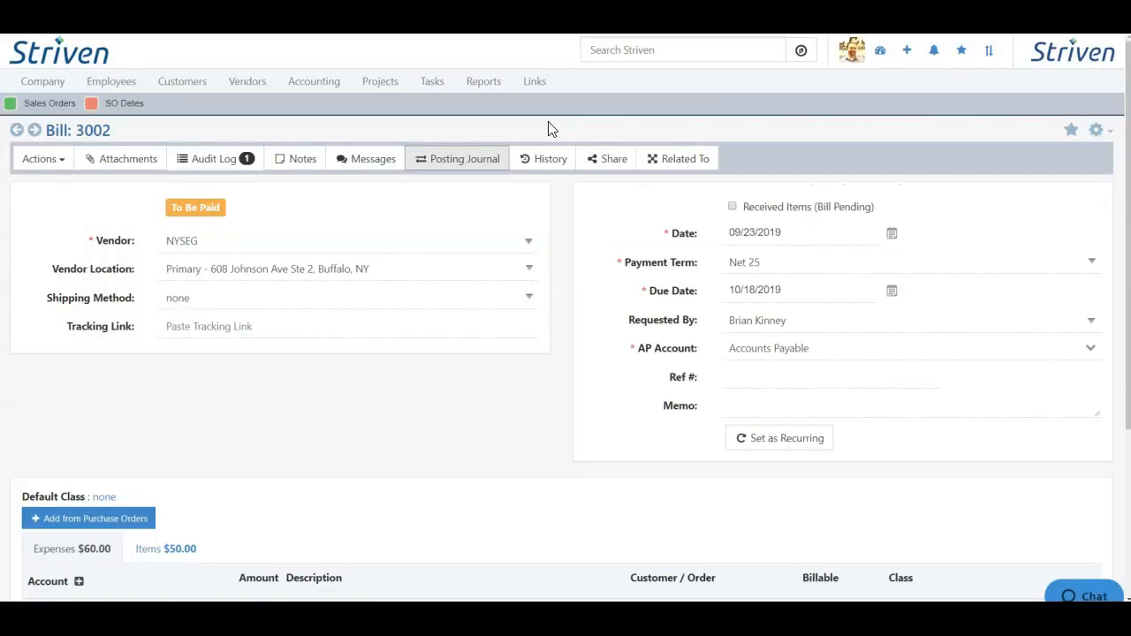
{"action": "left_click", "coordinate": [550, 170]}
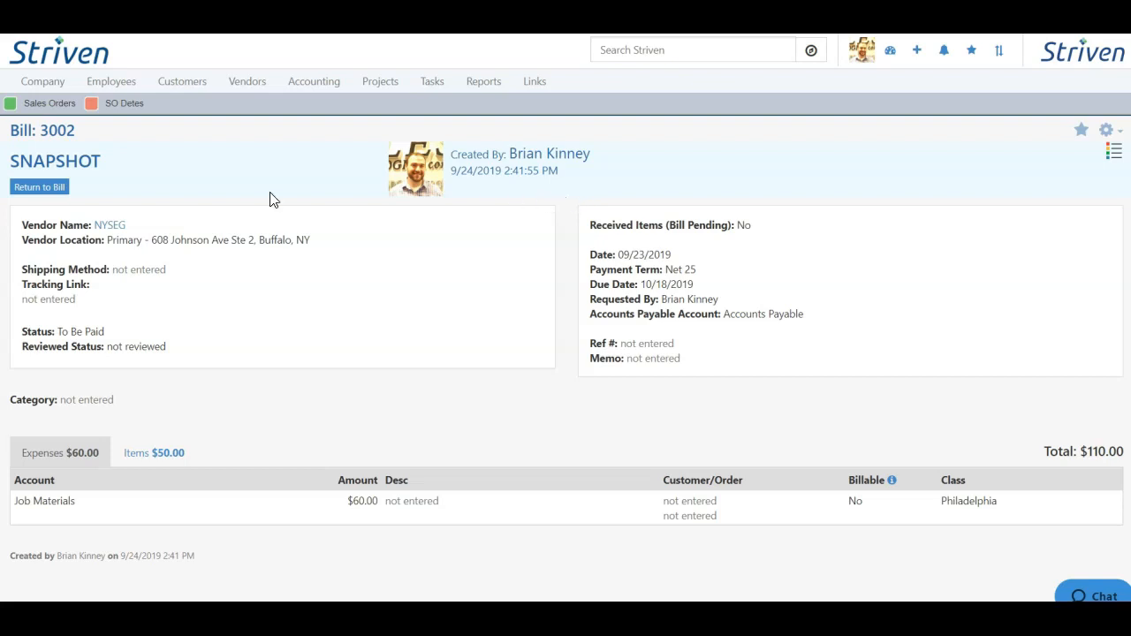
{"action": "left_click", "coordinate": [49, 191]}
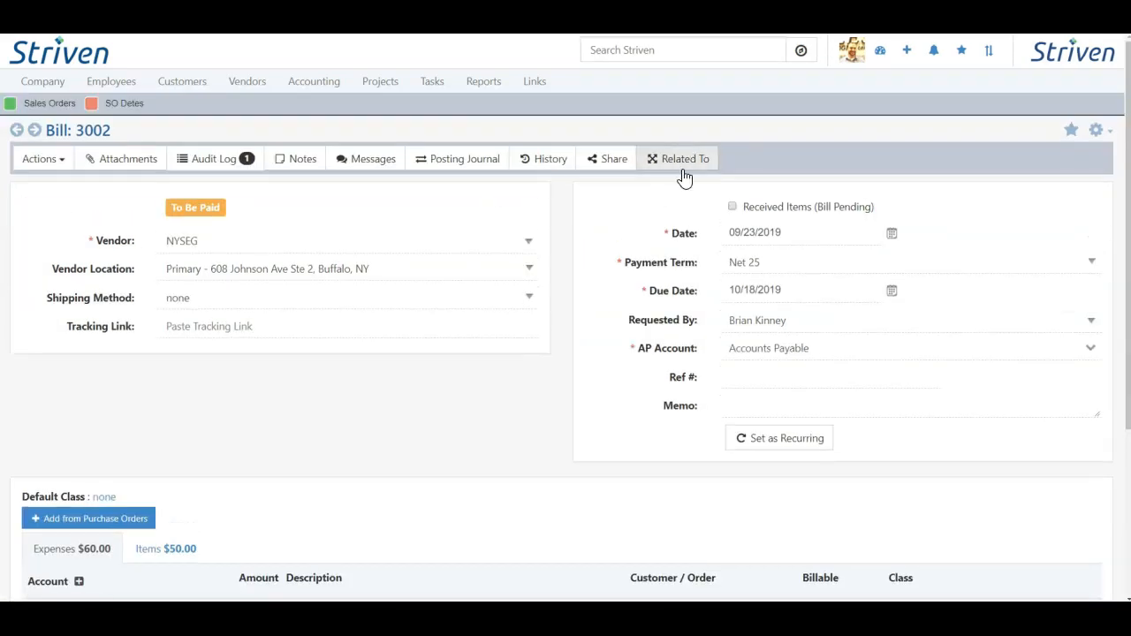
{"action": "left_click", "coordinate": [683, 166]}
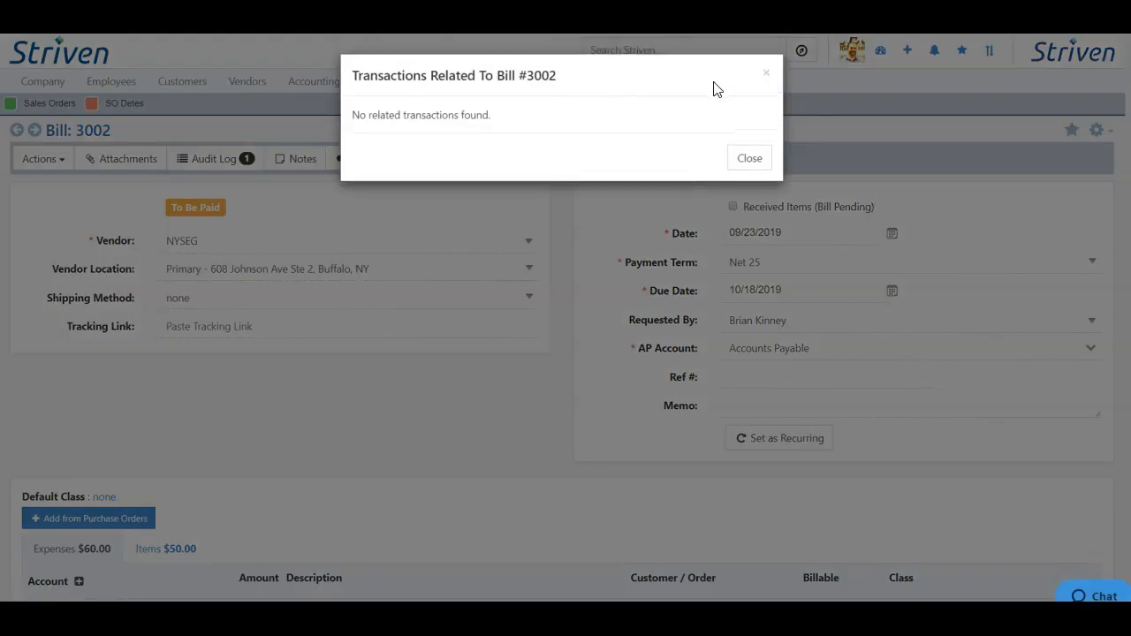
{"action": "left_click", "coordinate": [767, 76]}
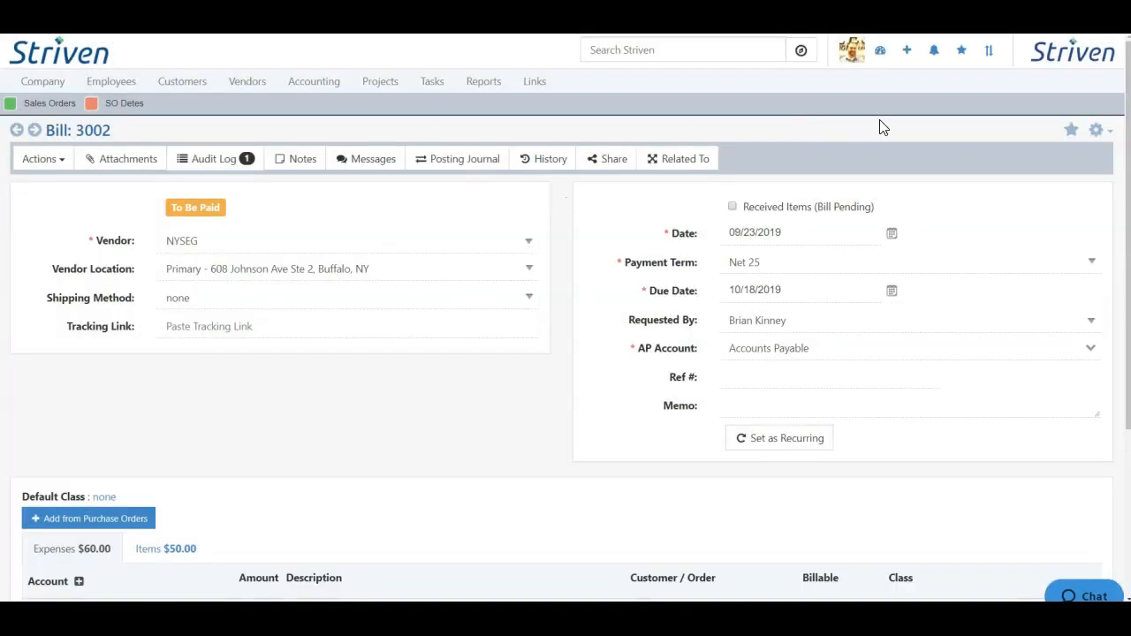
Step: Start a new bill for Black Kinght Financial Services and add the lines from purchase order #22 - Subcontractor PO - 07/02/19
{"action": "left_click", "coordinate": [907, 52]}
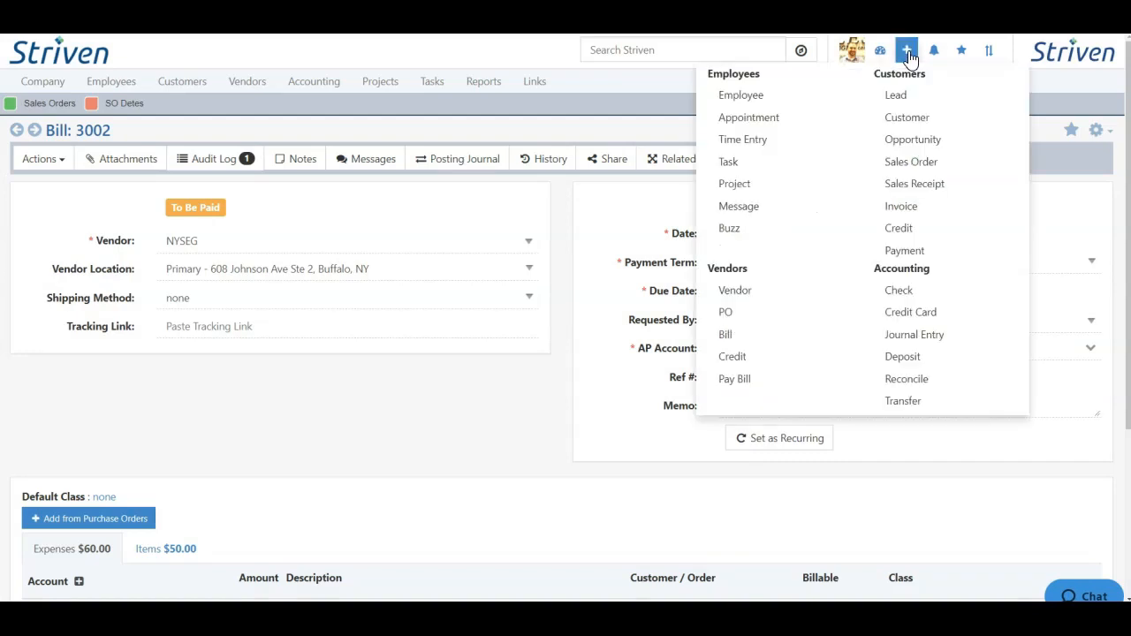
{"action": "left_click", "coordinate": [727, 336]}
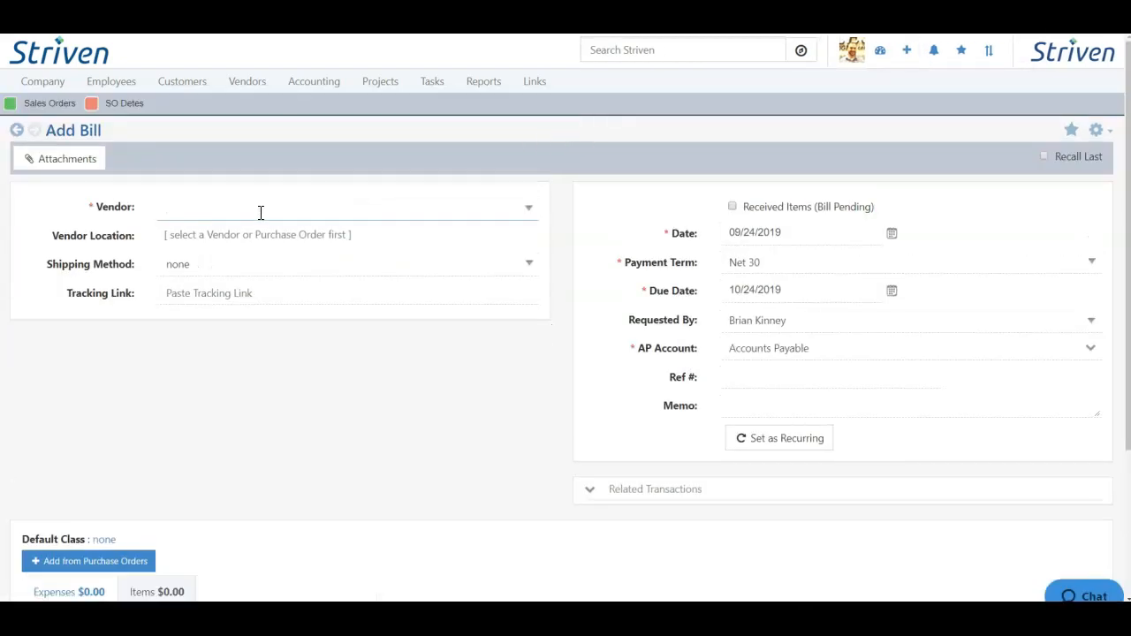
{"action": "mouse_move", "coordinate": [224, 205]}
{"action": "type", "text": "black"}
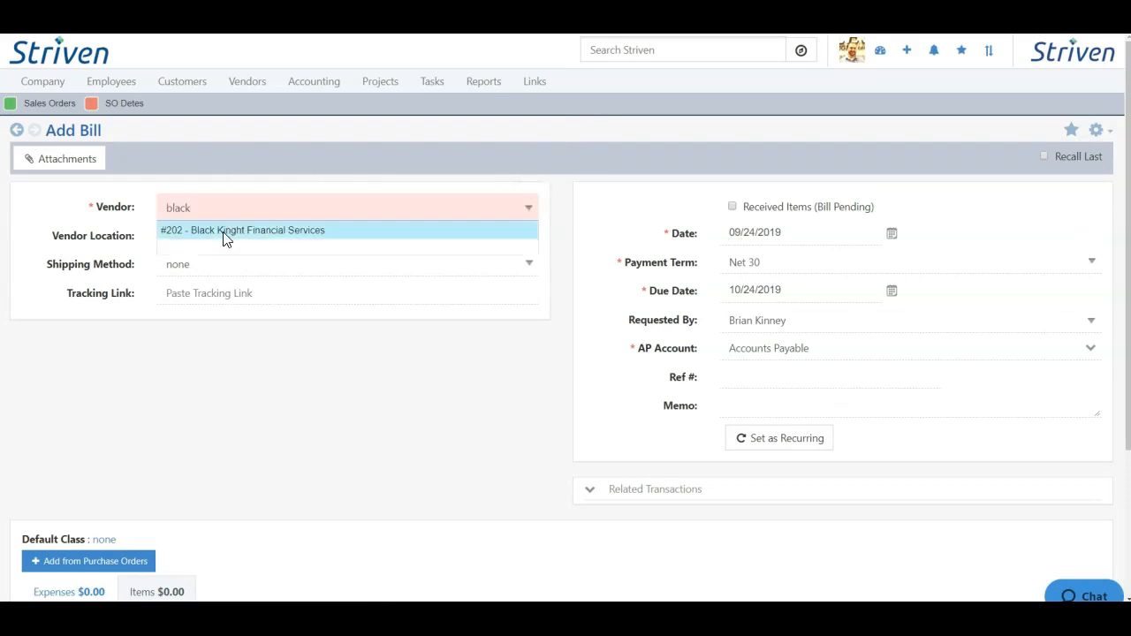
{"action": "left_click", "coordinate": [224, 233]}
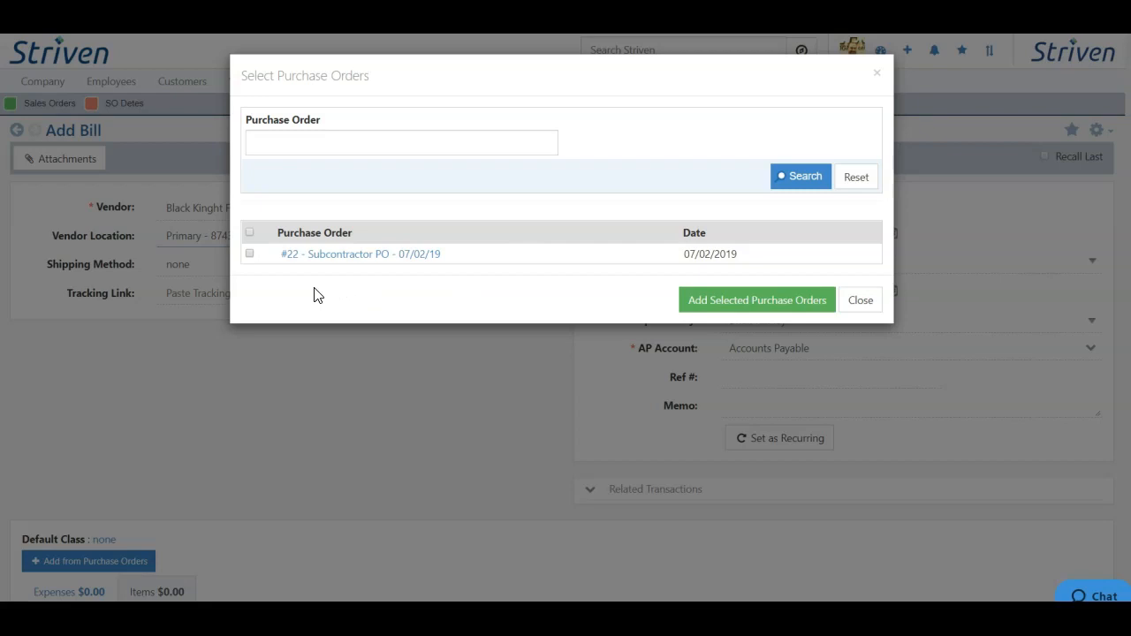
{"action": "left_click", "coordinate": [249, 254]}
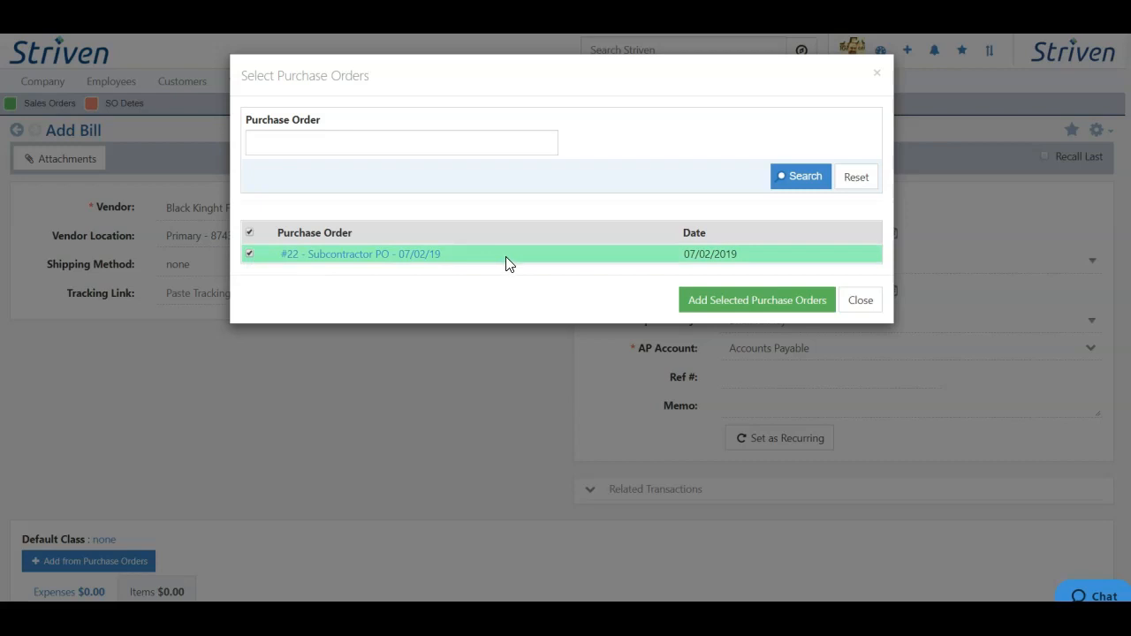
{"action": "left_click", "coordinate": [753, 301]}
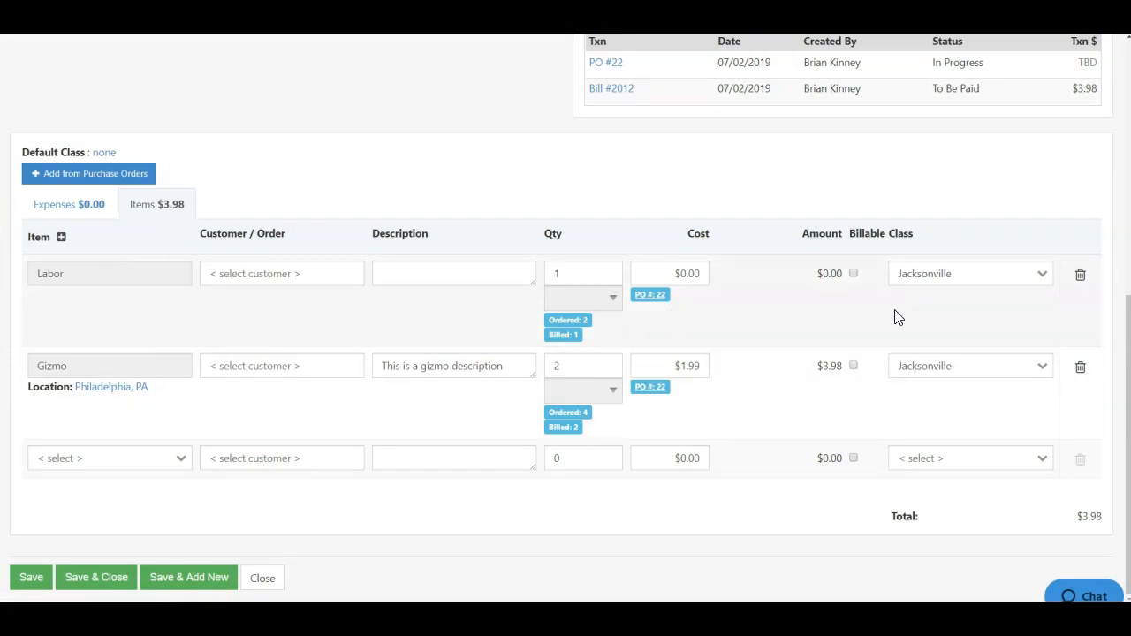
Step: Mark the new purchase-order bill as Received Items (Bill Pending) and save it
{"action": "left_click", "coordinate": [577, 273]}
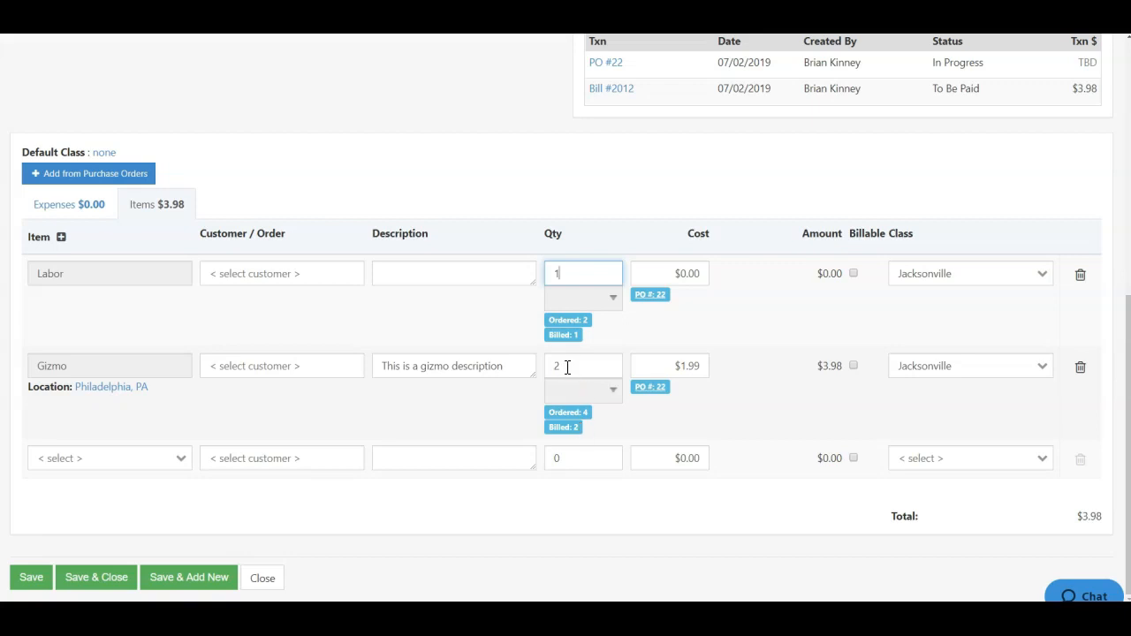
{"action": "left_click", "coordinate": [766, 327]}
{"action": "scroll", "coordinate": [765, 327], "scroll_direction": "up", "scroll_amount": 3}
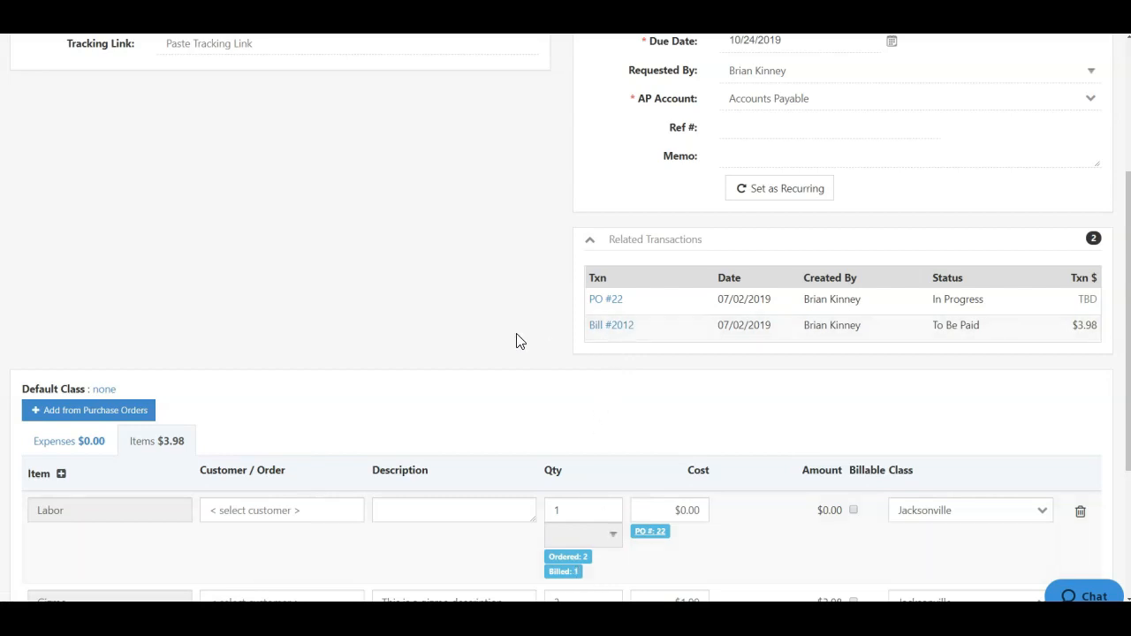
{"action": "scroll", "coordinate": [531, 332], "scroll_direction": "up", "scroll_amount": 2}
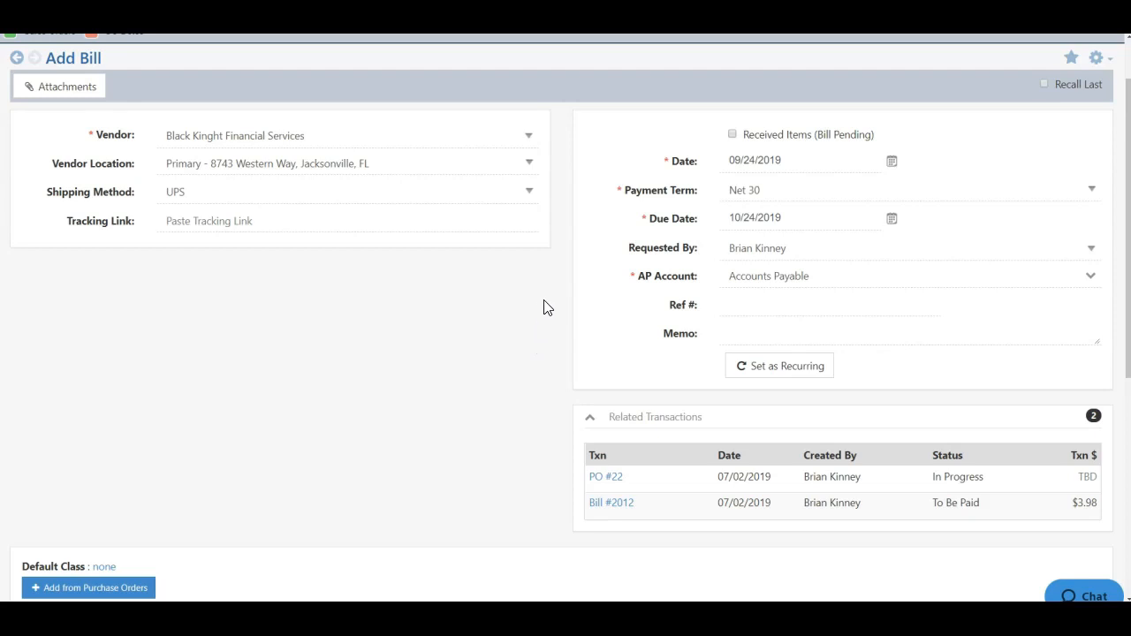
{"action": "left_click", "coordinate": [733, 136]}
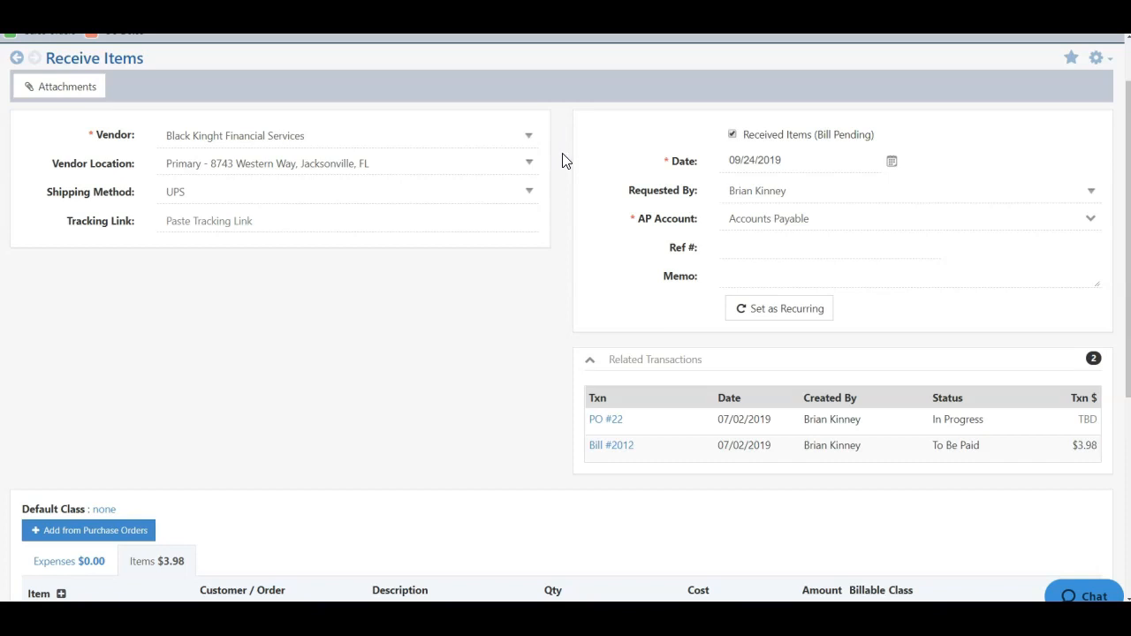
{"action": "left_click", "coordinate": [749, 167]}
{"action": "scroll", "coordinate": [560, 156], "scroll_direction": "down", "scroll_amount": 4}
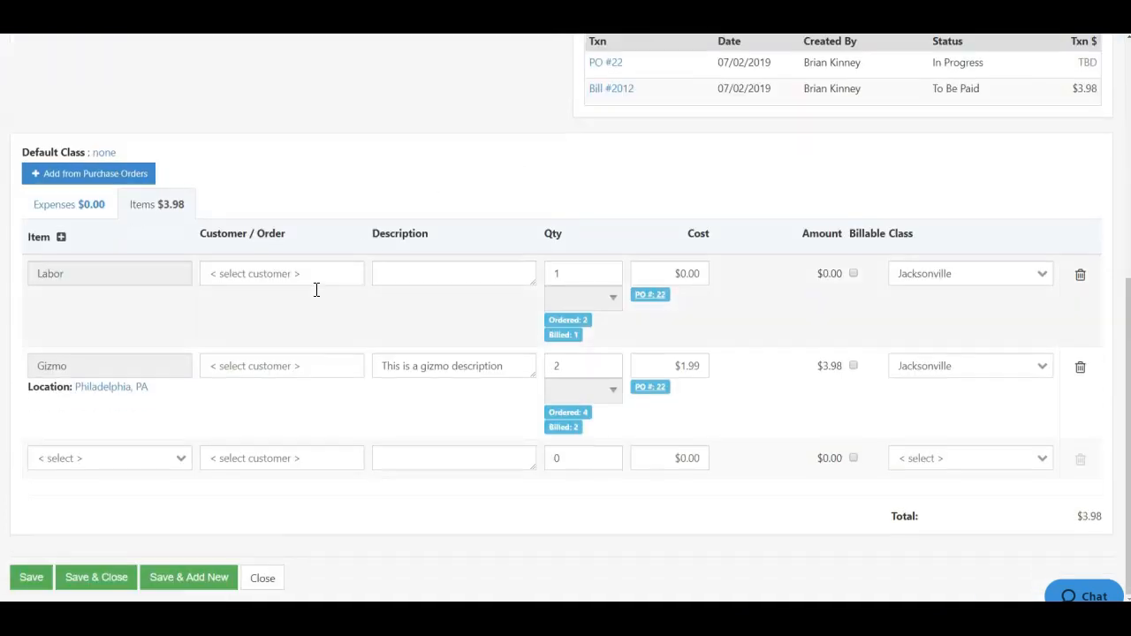
{"action": "left_click", "coordinate": [35, 576]}
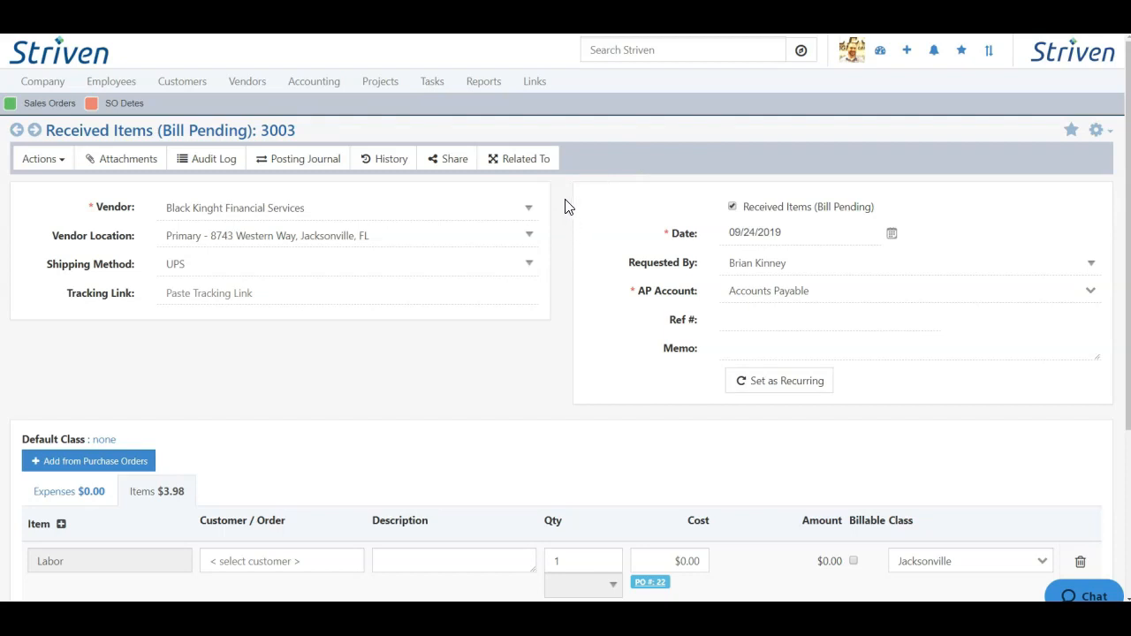
Step: Convert the received items into a bill by clearing Received Items (Bill Pending), set the payment term to Net 25, and save it
{"action": "left_click", "coordinate": [733, 208]}
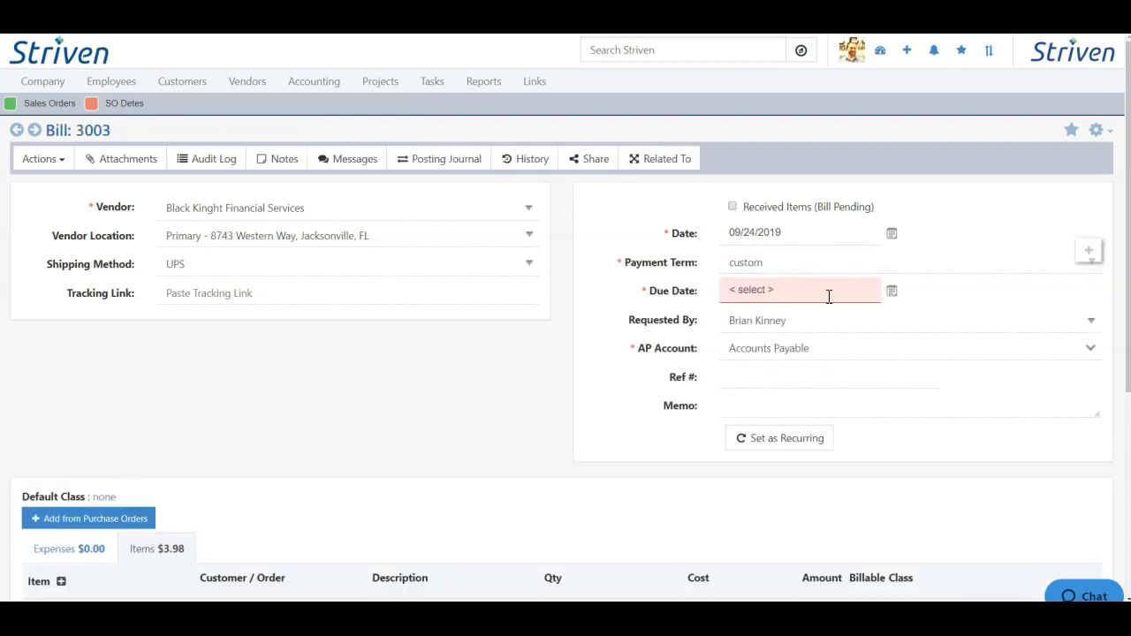
{"action": "left_click", "coordinate": [762, 263]}
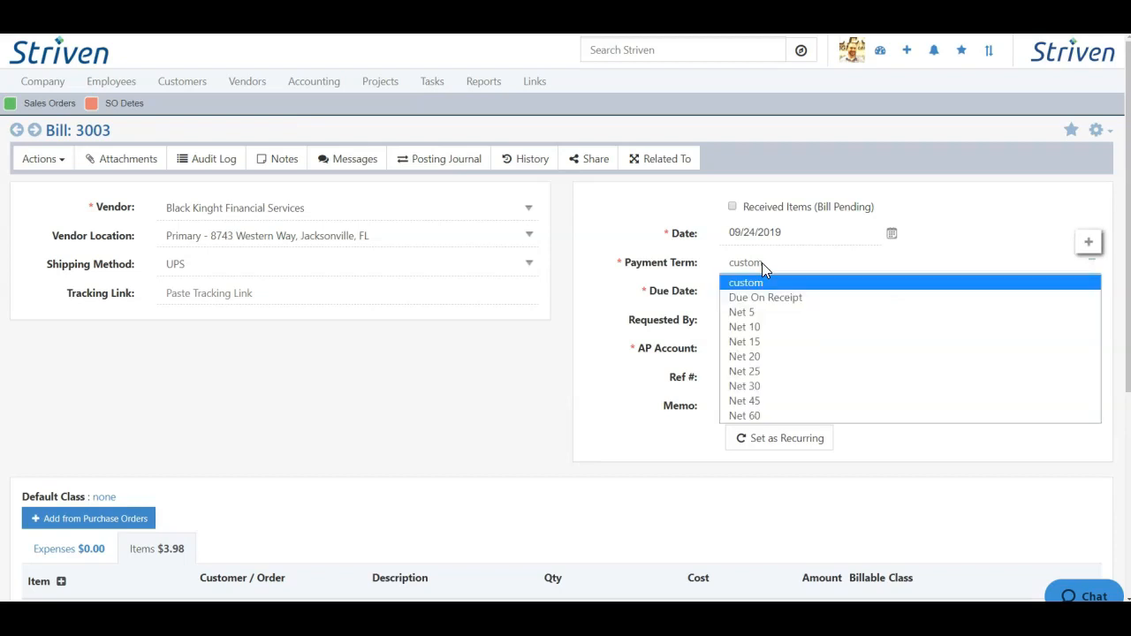
{"action": "left_click", "coordinate": [766, 372]}
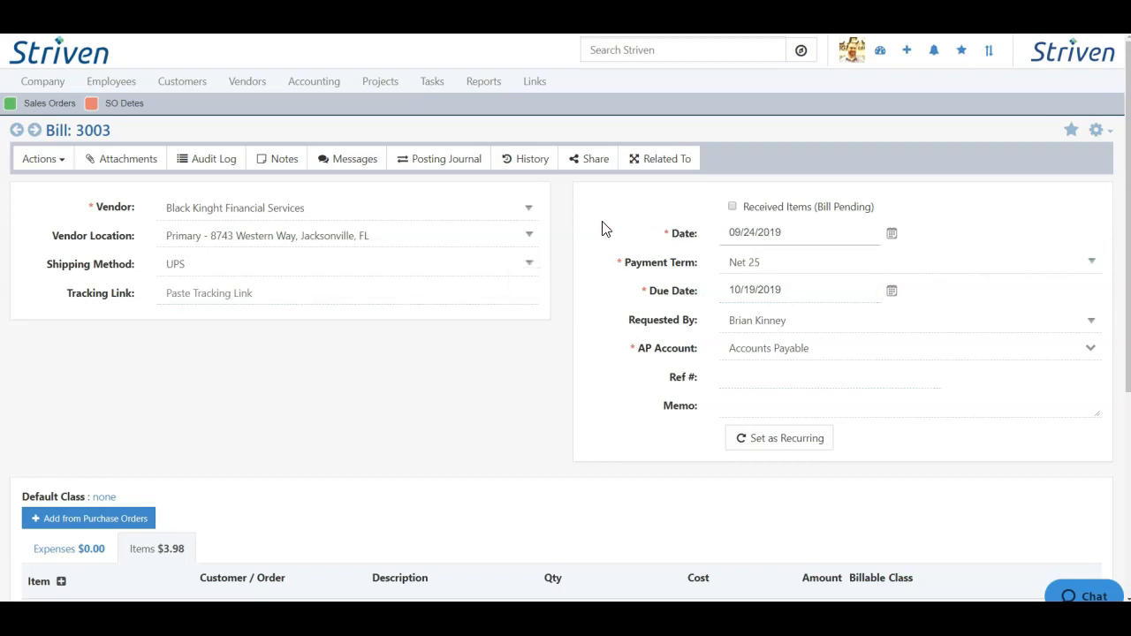
{"action": "scroll", "coordinate": [566, 273], "scroll_direction": "down", "scroll_amount": 4}
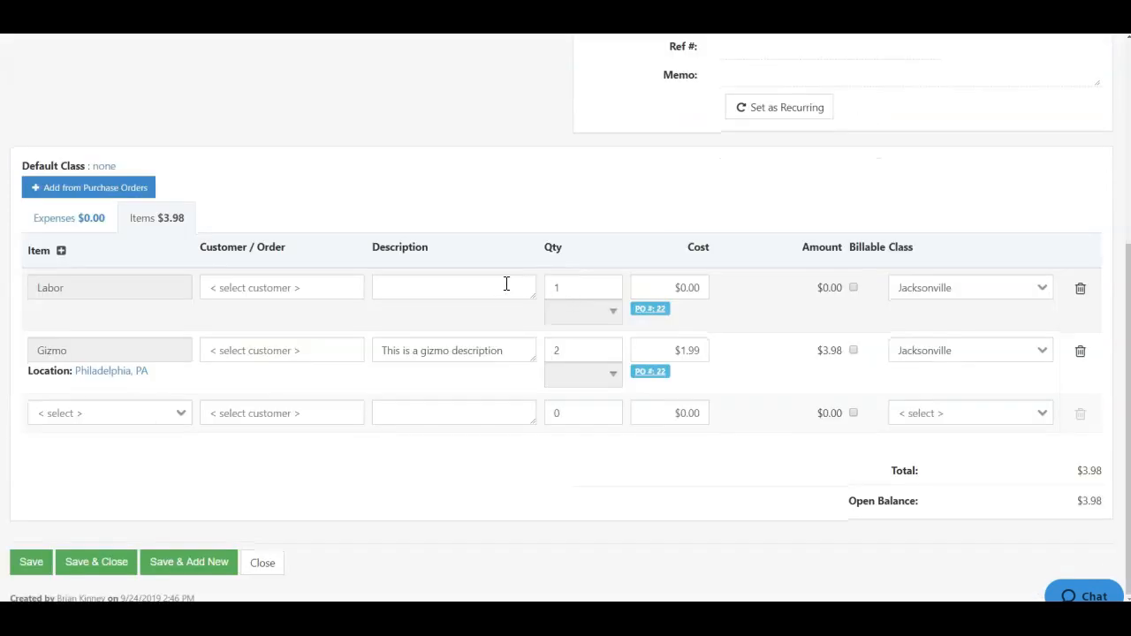
{"action": "left_click", "coordinate": [31, 566]}
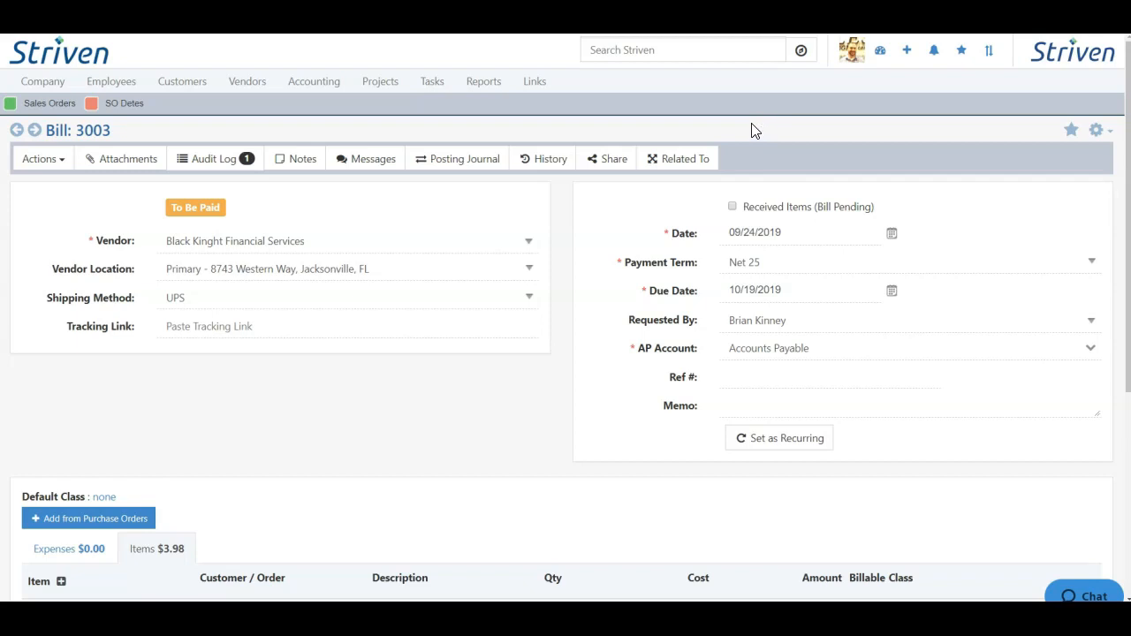
Step: Start paying the saved Black Kinght Financial Services bill and review its discount details and pay amount
{"action": "left_click", "coordinate": [53, 162]}
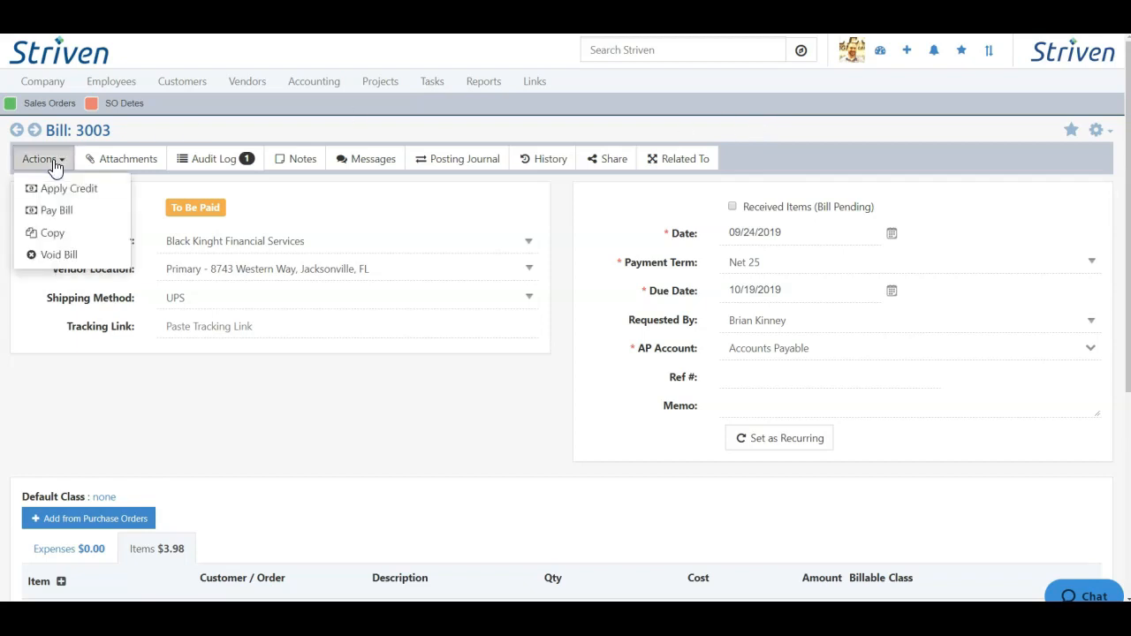
{"action": "left_click", "coordinate": [55, 212]}
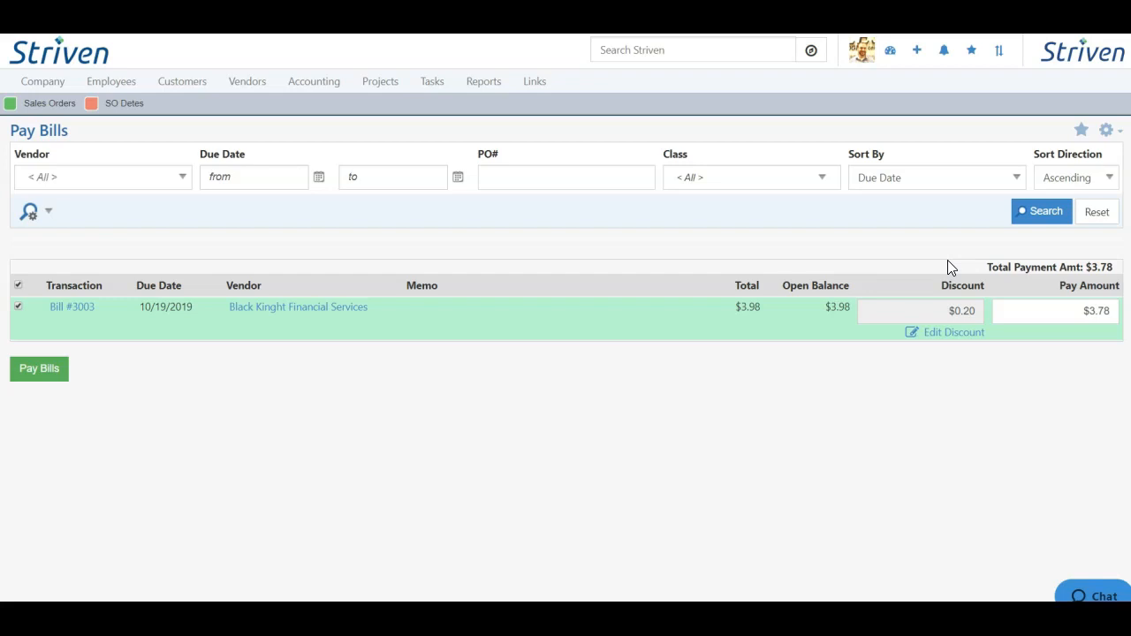
{"action": "left_click", "coordinate": [946, 343]}
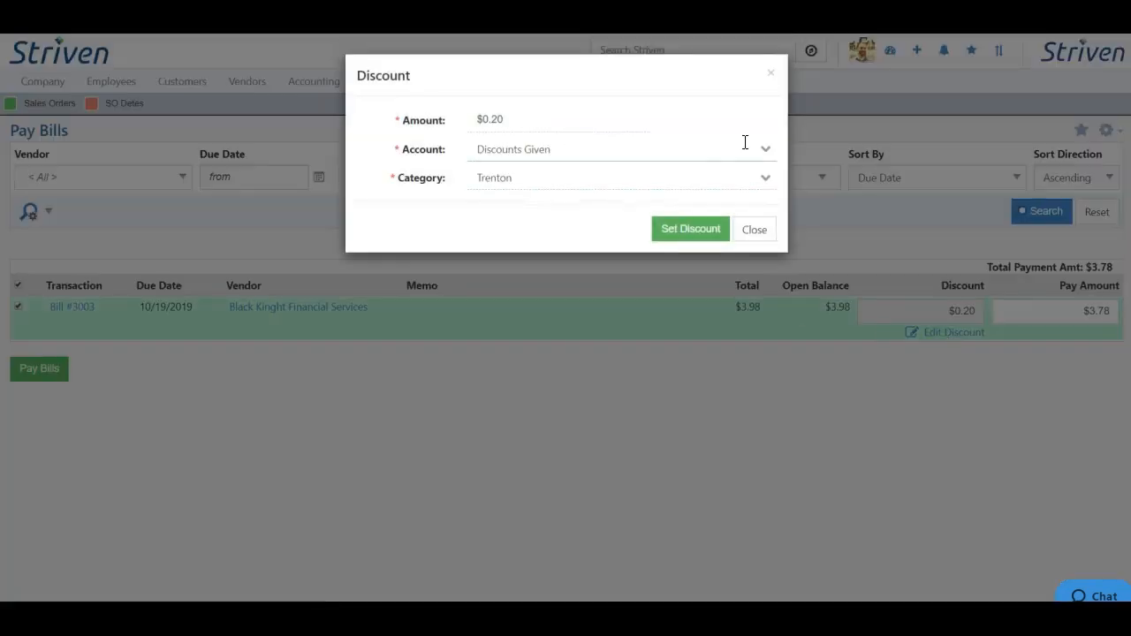
{"action": "left_click", "coordinate": [762, 232]}
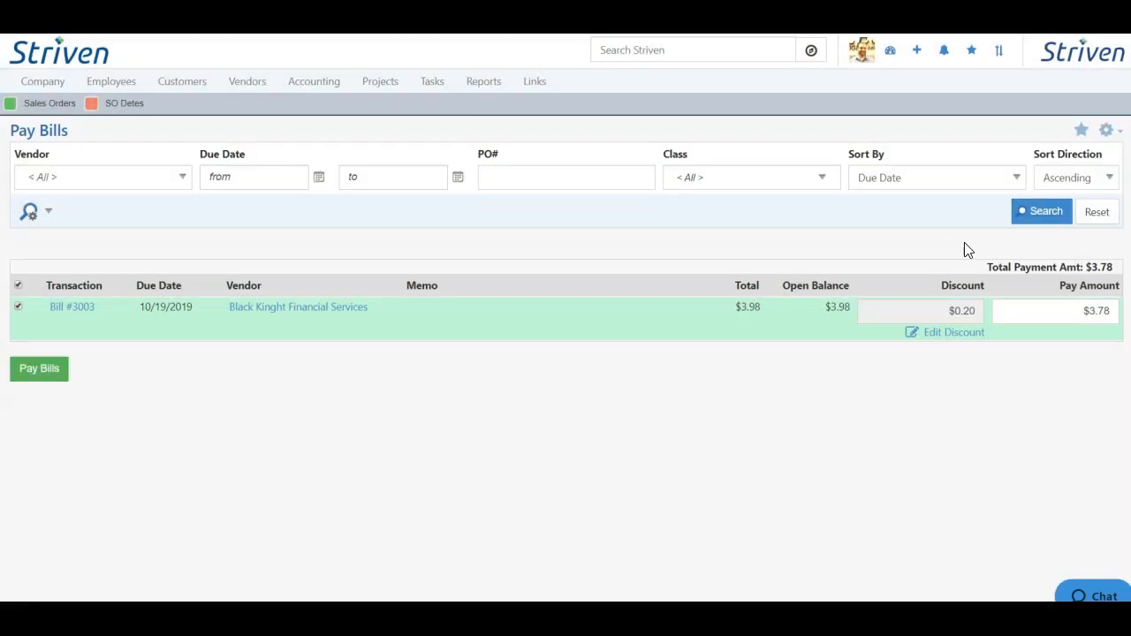
{"action": "left_click", "coordinate": [1081, 312]}
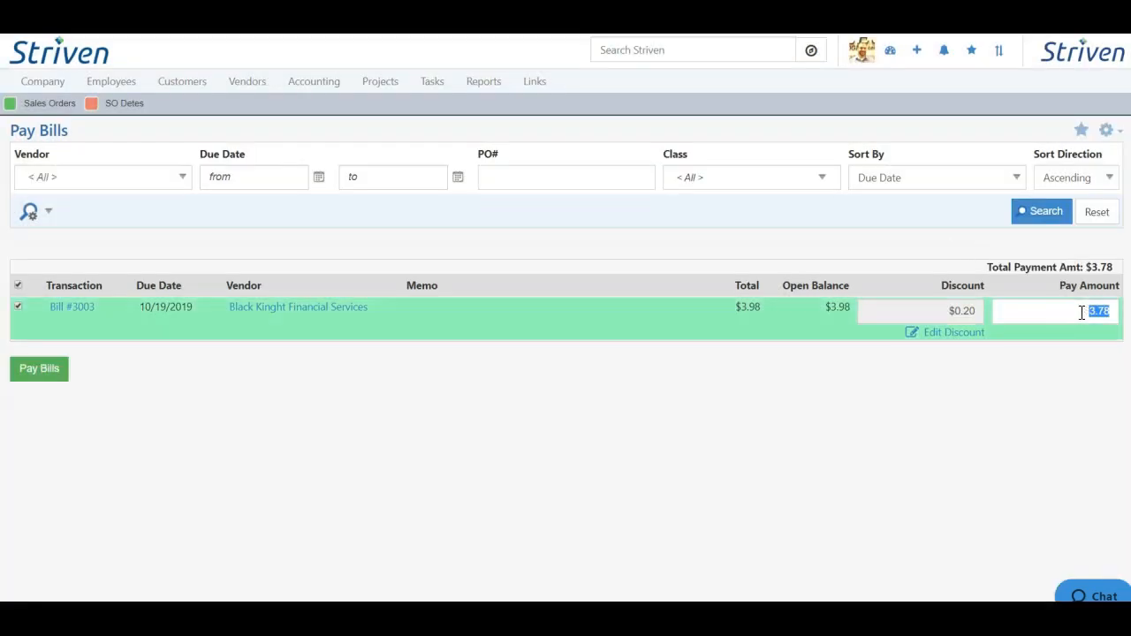
{"action": "left_click", "coordinate": [1068, 372]}
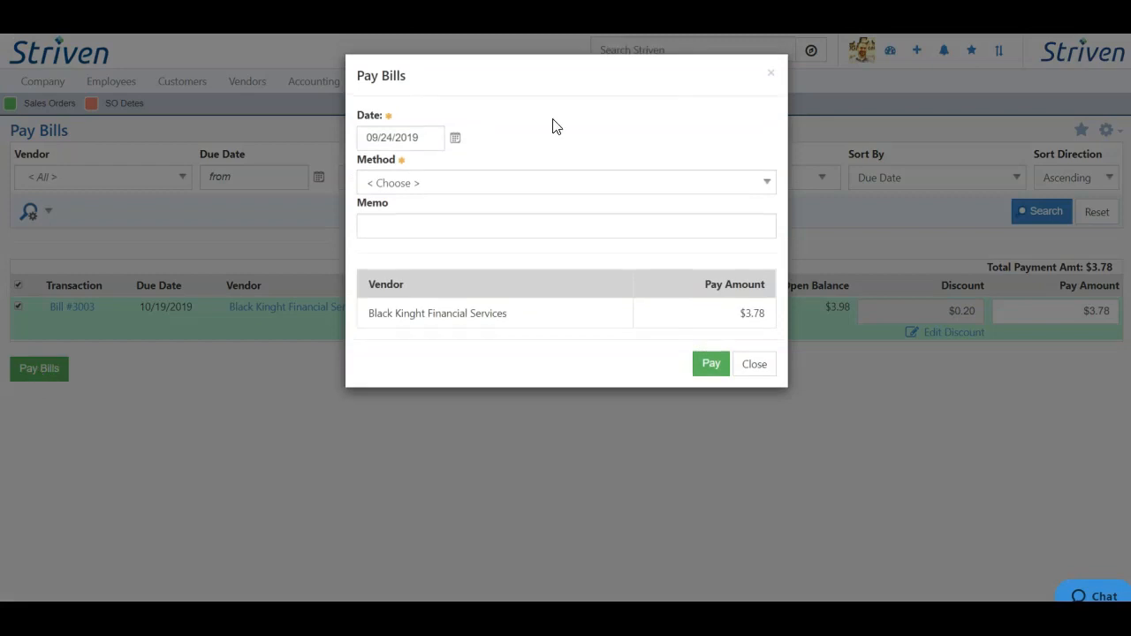
Step: Set the bill payment's method to Check and its payment account to Scotiabank
{"action": "left_click", "coordinate": [456, 139]}
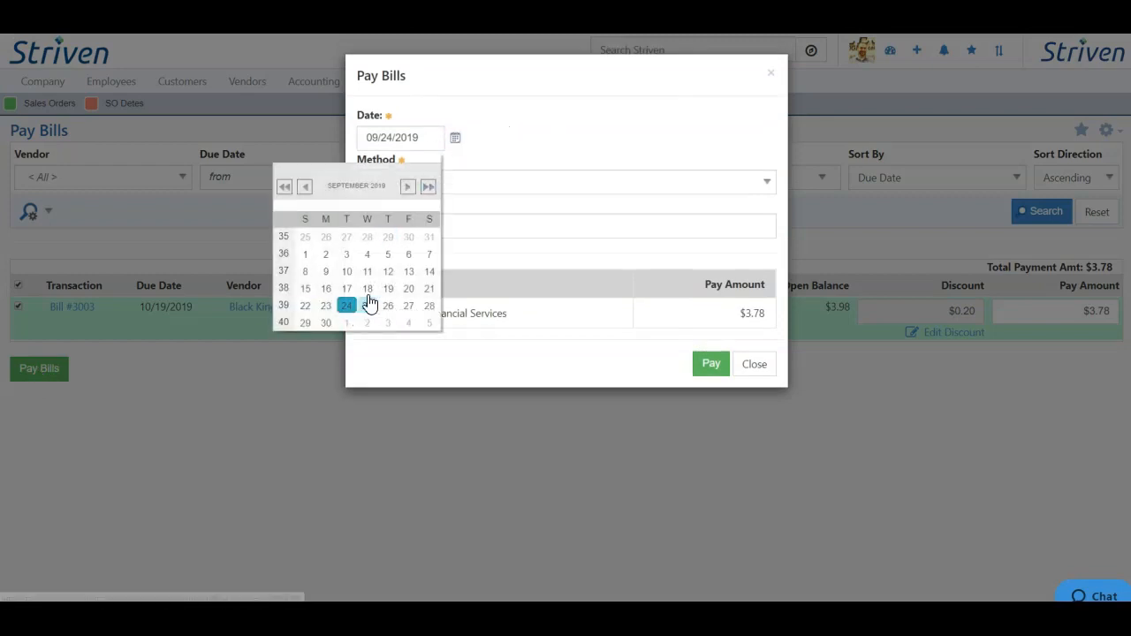
{"action": "left_click", "coordinate": [495, 127]}
{"action": "left_click", "coordinate": [455, 182]}
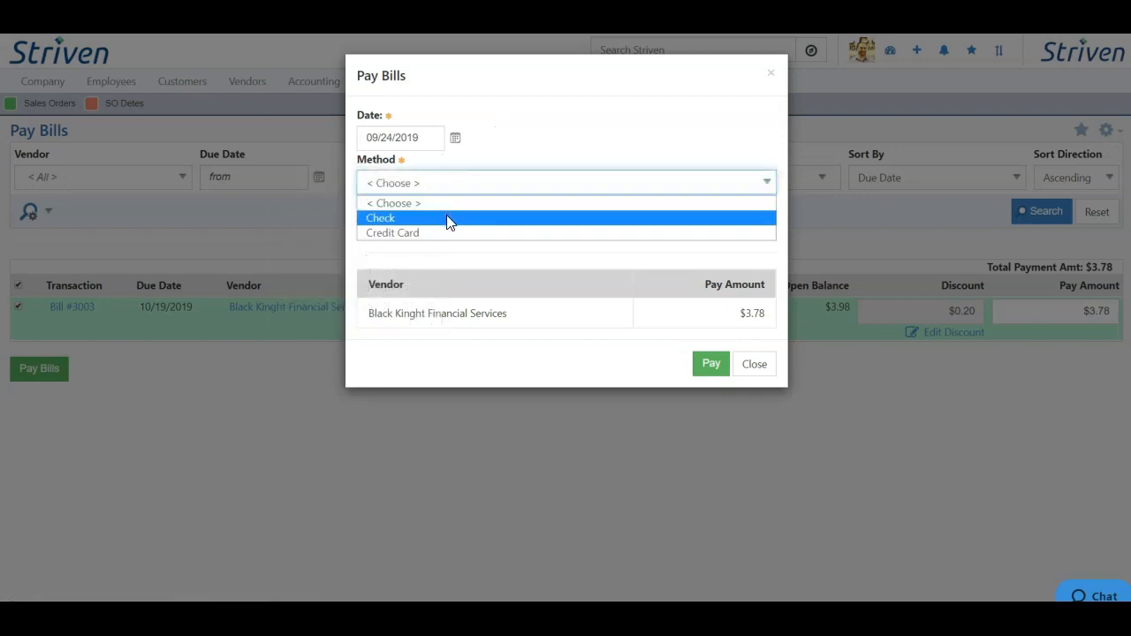
{"action": "left_click", "coordinate": [446, 218]}
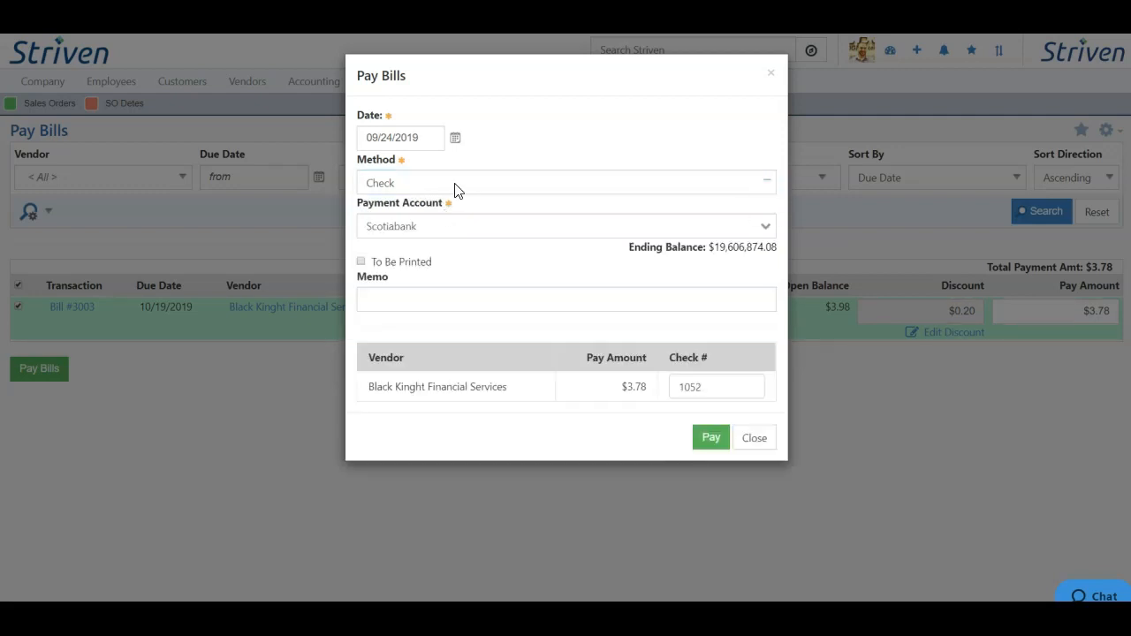
{"action": "left_click", "coordinate": [427, 228]}
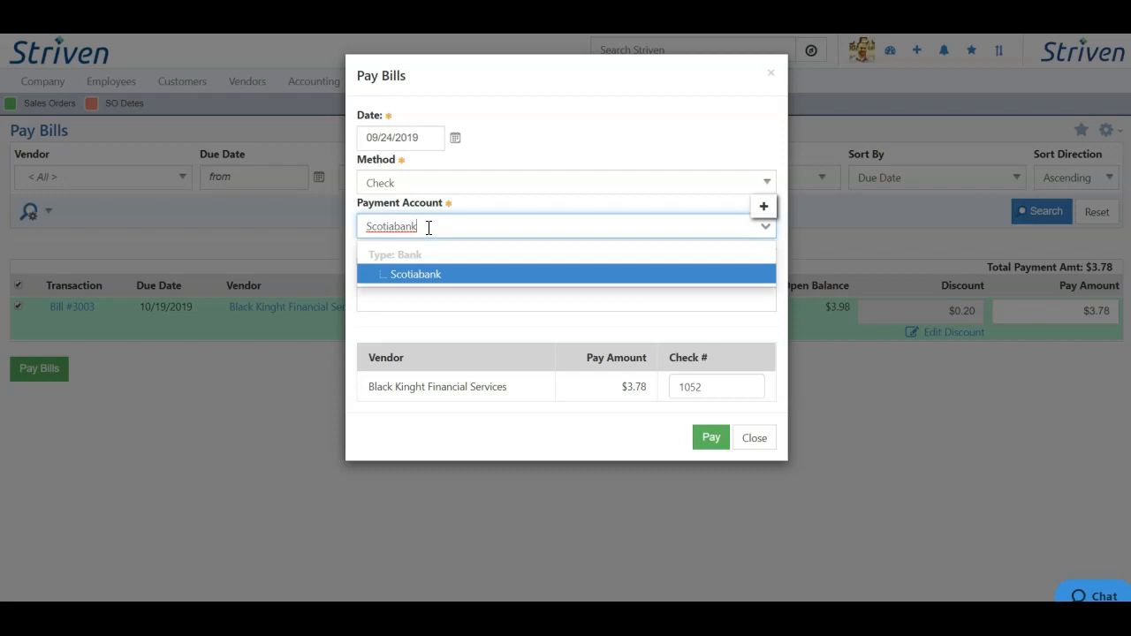
{"action": "left_click_drag", "start_coordinate": [427, 228], "coordinate": [353, 227]}
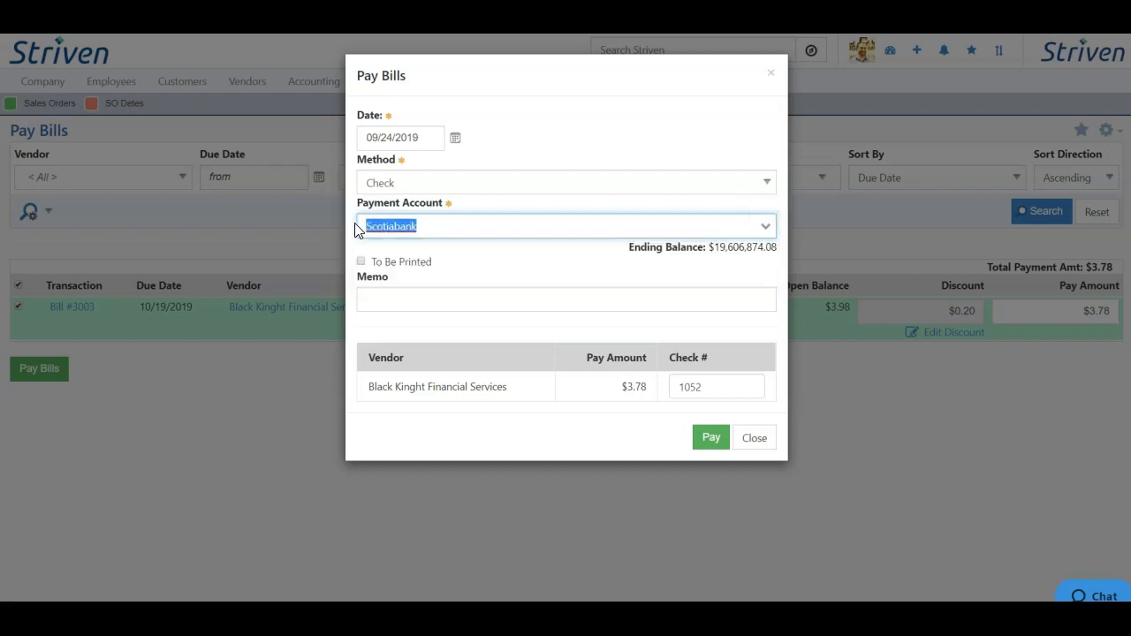
{"action": "key", "text": "BackSpace"}
{"action": "left_click", "coordinate": [402, 225]}
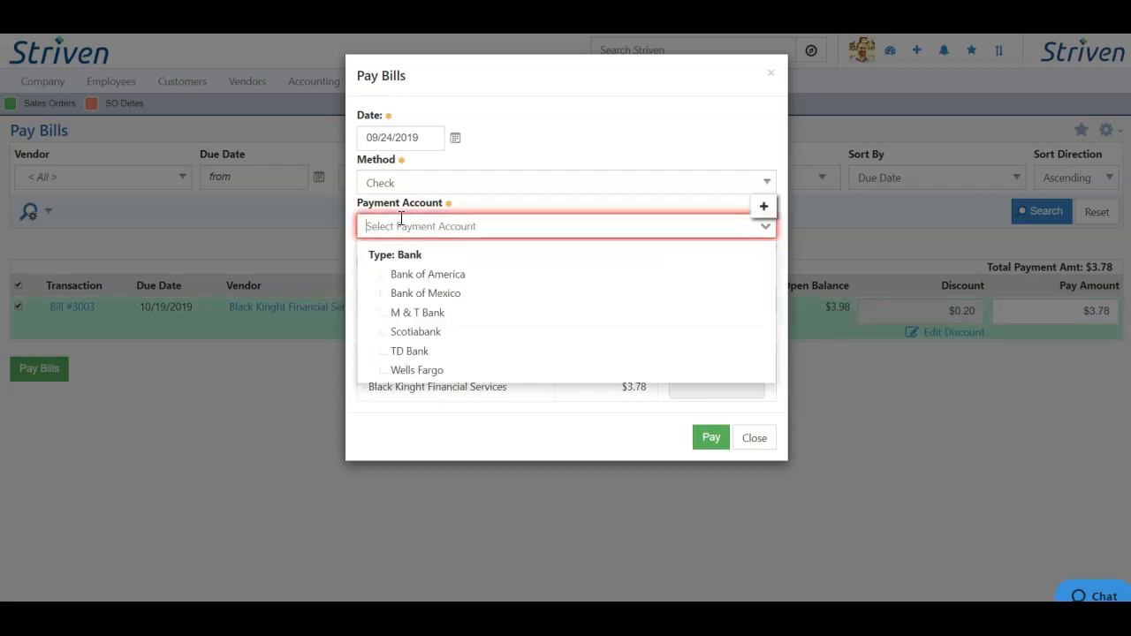
{"action": "left_click", "coordinate": [427, 336]}
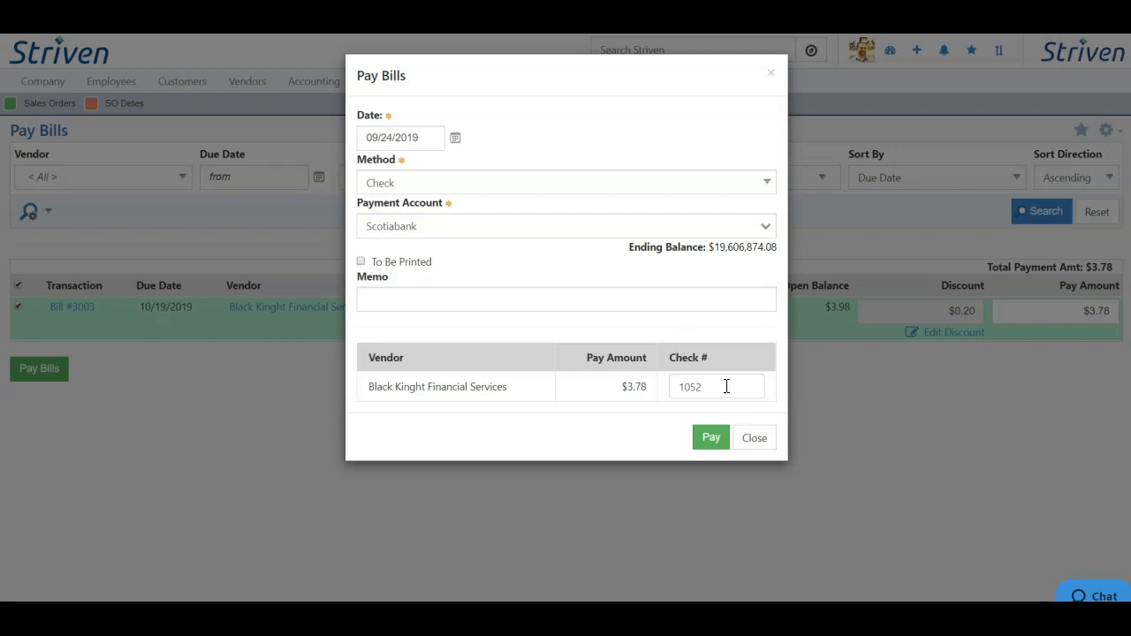
Step: Try the To Be Printed option, turn it back off, and clear the payment's check number
{"action": "left_click", "coordinate": [360, 261]}
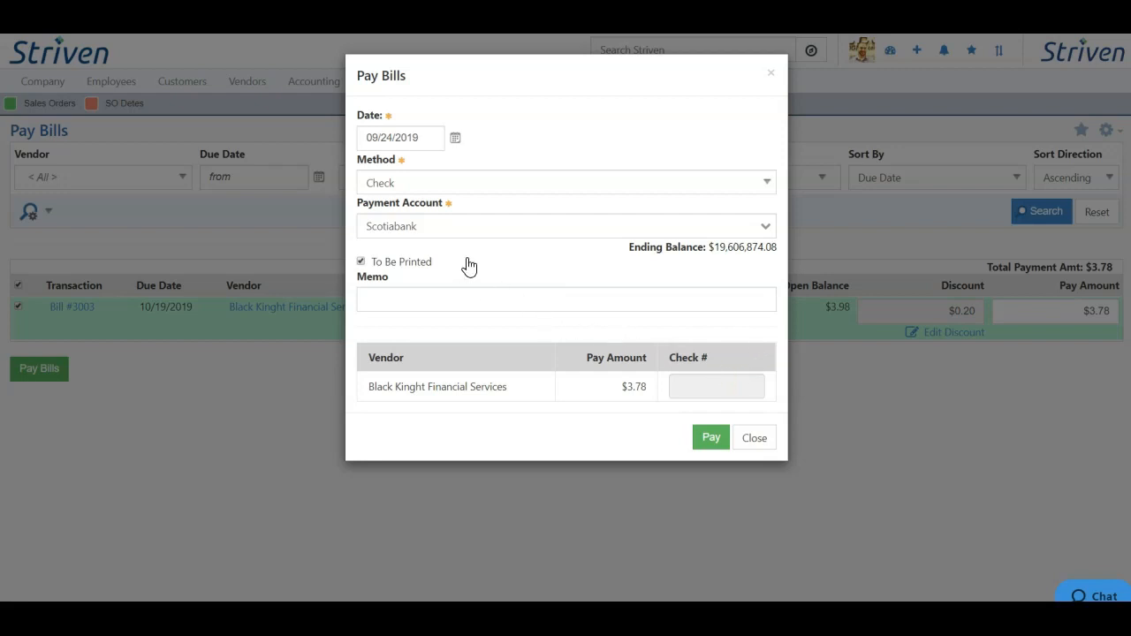
{"action": "left_click", "coordinate": [360, 261]}
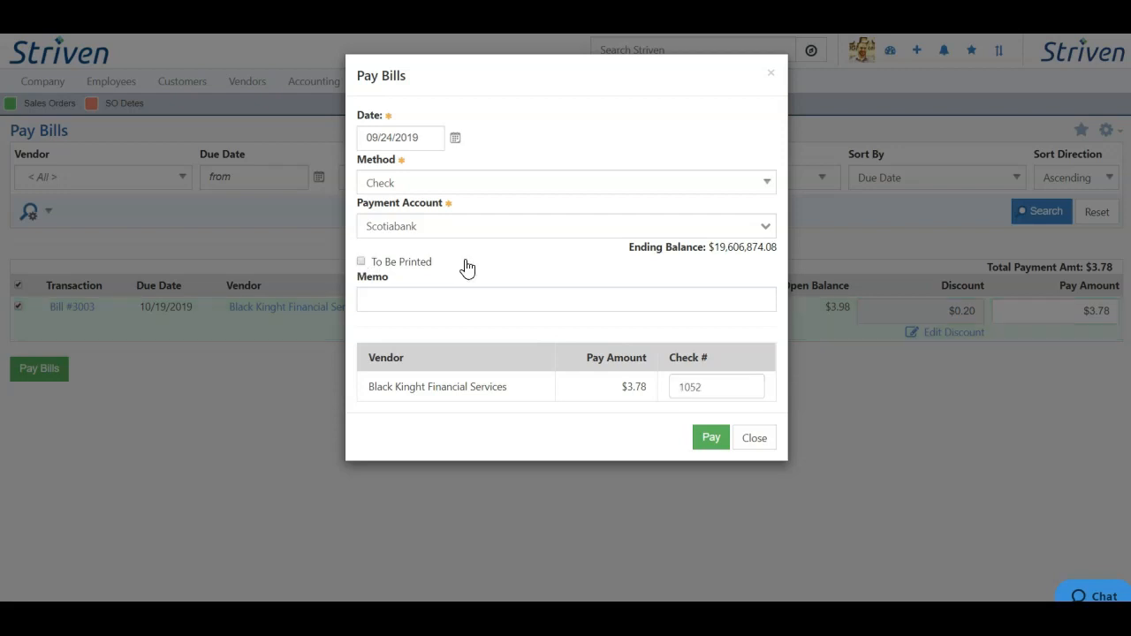
{"action": "left_click", "coordinate": [715, 387]}
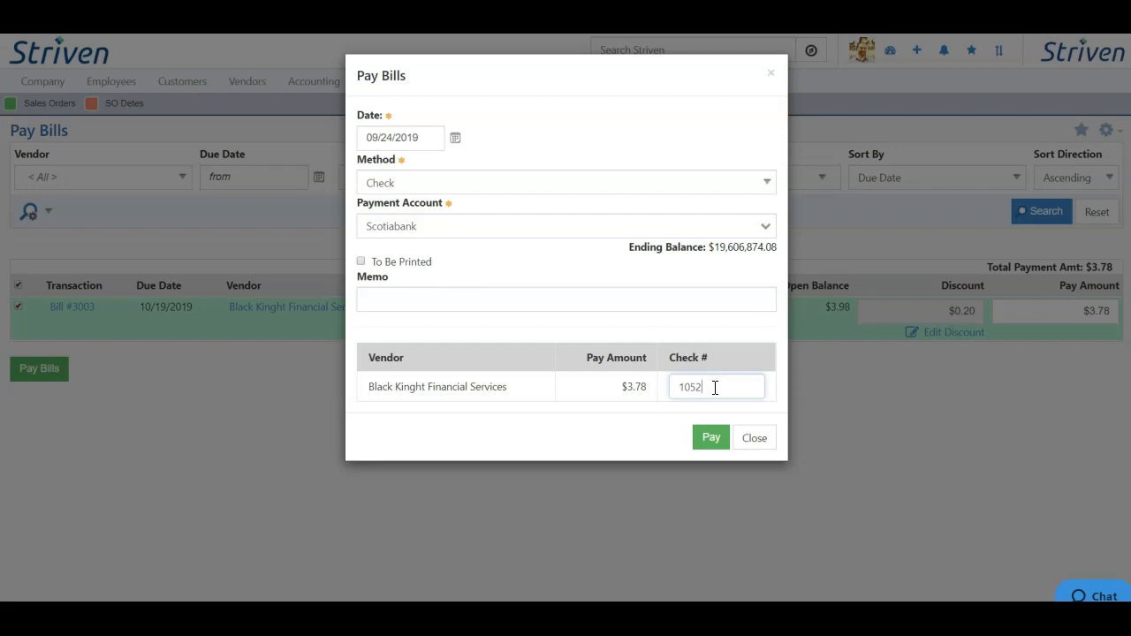
{"action": "left_click_drag", "start_coordinate": [715, 386], "coordinate": [659, 398]}
{"action": "key", "text": "BackSpace"}
{"action": "type", "text": "ACH"}
{"action": "key", "text": "BackSpace"}
{"action": "key", "text": "BackSpace"}
{"action": "type", "text": "Wi"}
{"action": "key", "text": "BackSpace"}
{"action": "key", "text": "BackSpace"}
{"action": "key", "text": "BackSpace"}
Step: Enter 1032 as the check number and pay the bill
{"action": "type", "text": "1032"}
{"action": "left_click", "coordinate": [650, 326]}
{"action": "left_click", "coordinate": [440, 298]}
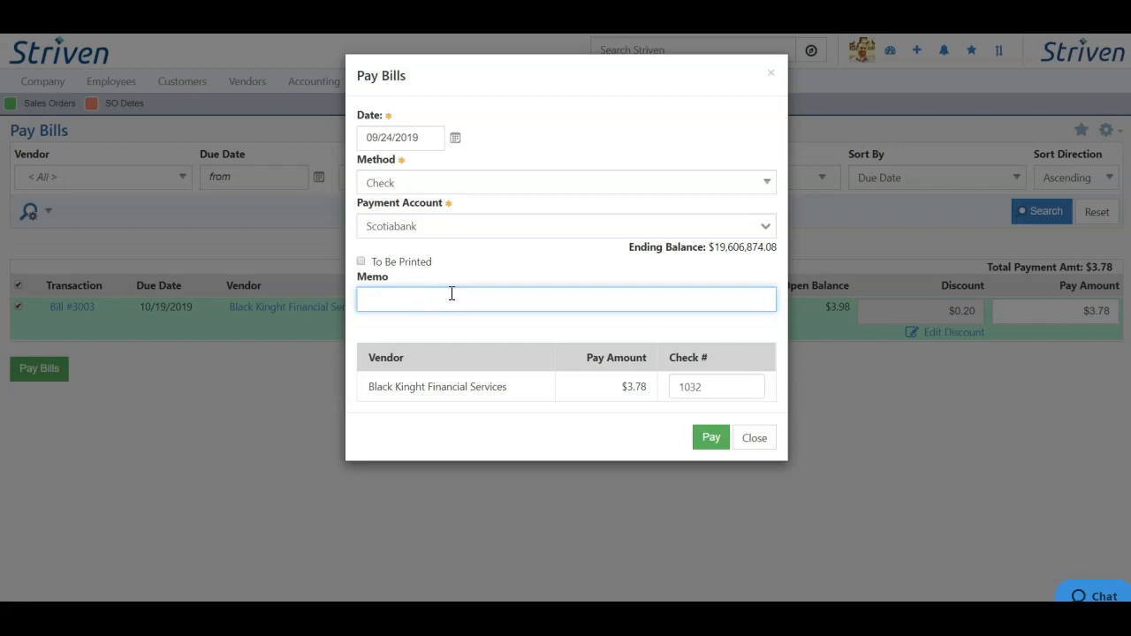
{"action": "left_click", "coordinate": [712, 439]}
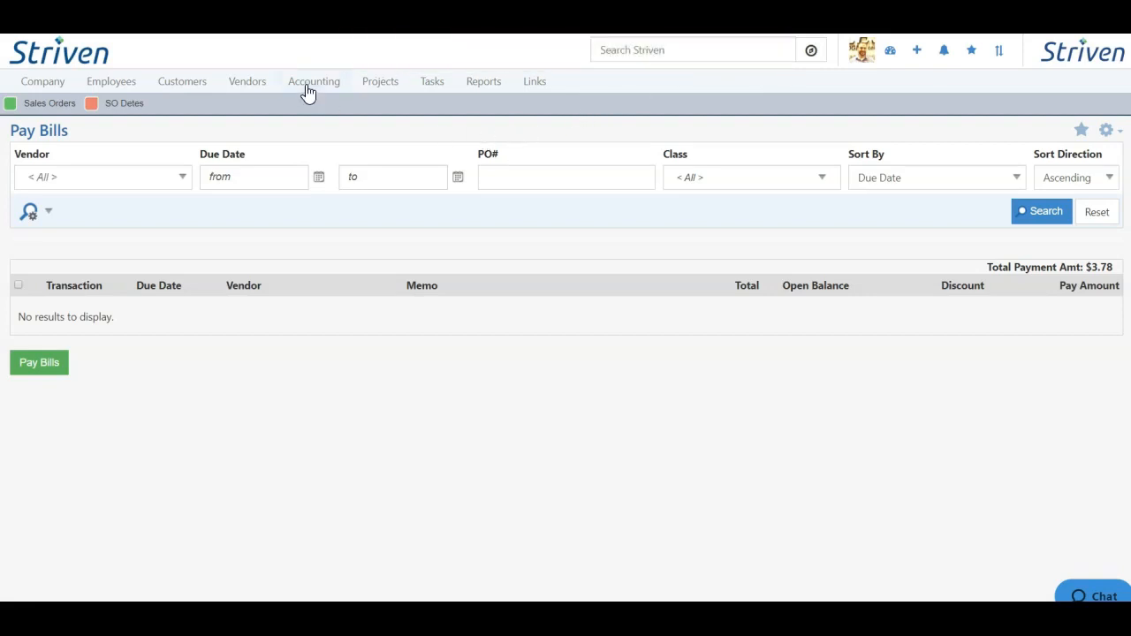
Step: Search the accounting transactions with the type filter changed from Invoices to Checks: Bill Payment
{"action": "mouse_move", "coordinate": [313, 91]}
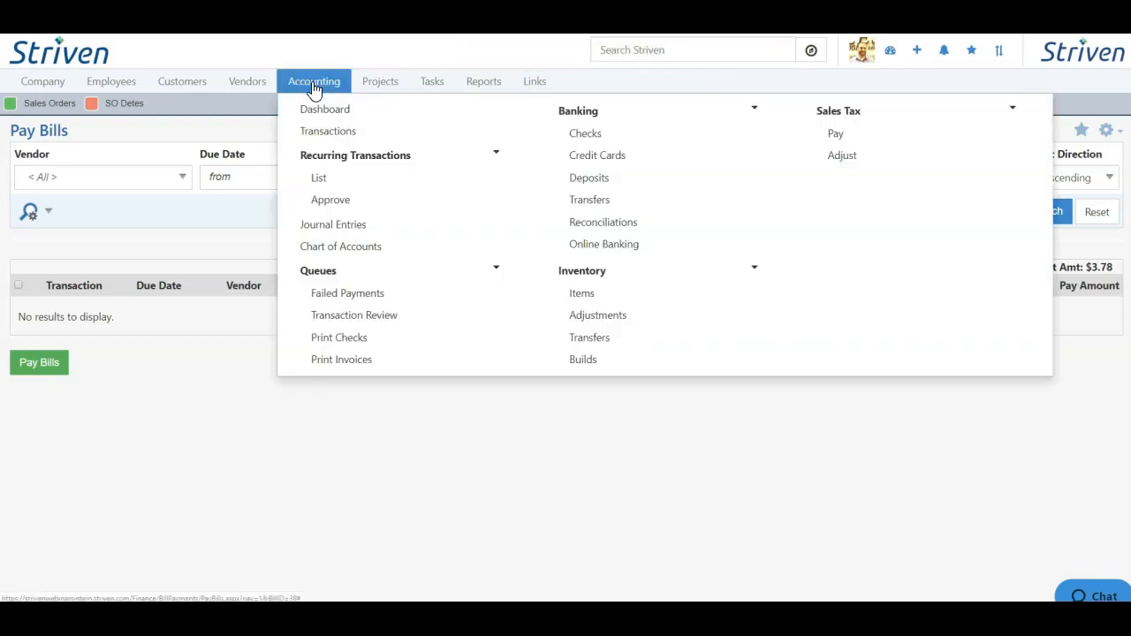
{"action": "left_click", "coordinate": [326, 134]}
{"action": "scroll", "coordinate": [354, 159], "scroll_direction": "down", "scroll_amount": 3}
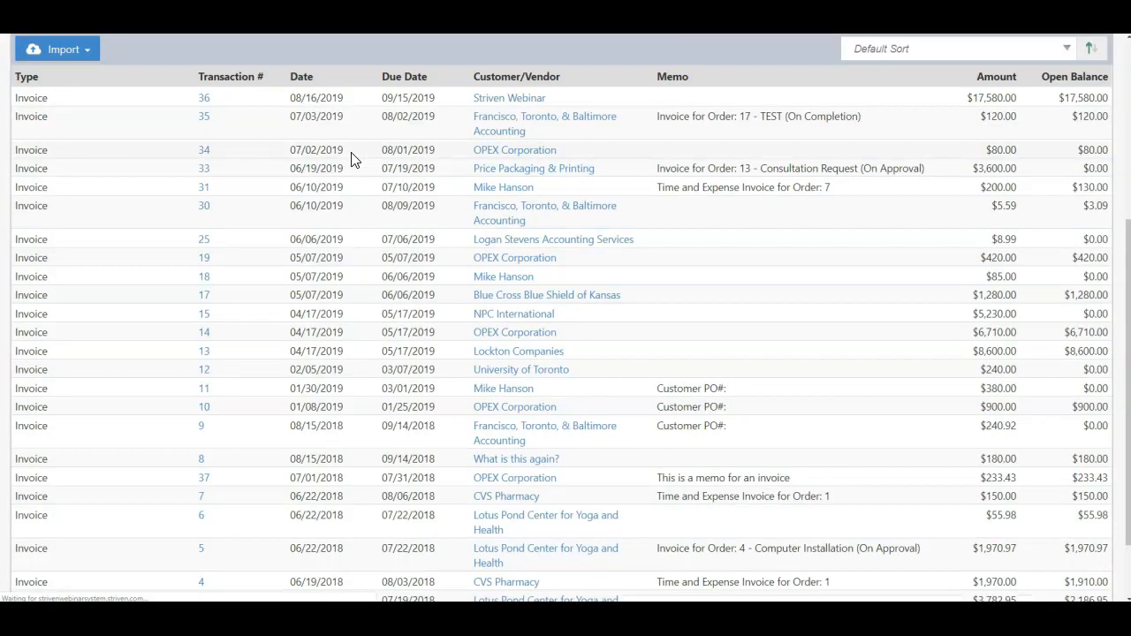
{"action": "scroll", "coordinate": [263, 437], "scroll_direction": "up", "scroll_amount": 3}
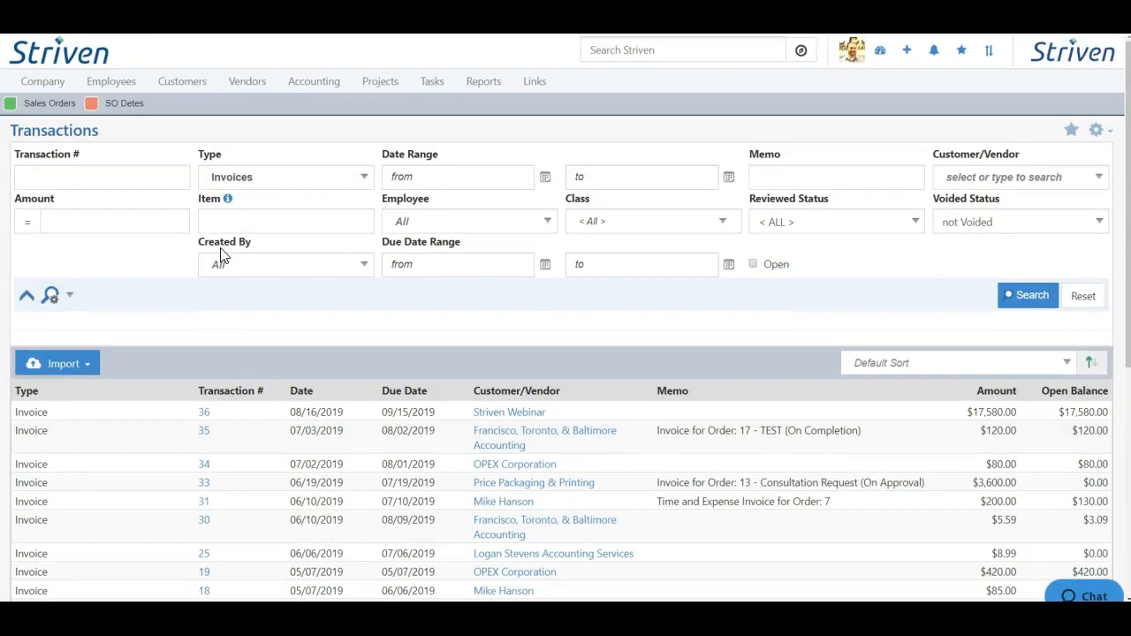
{"action": "left_click", "coordinate": [278, 181]}
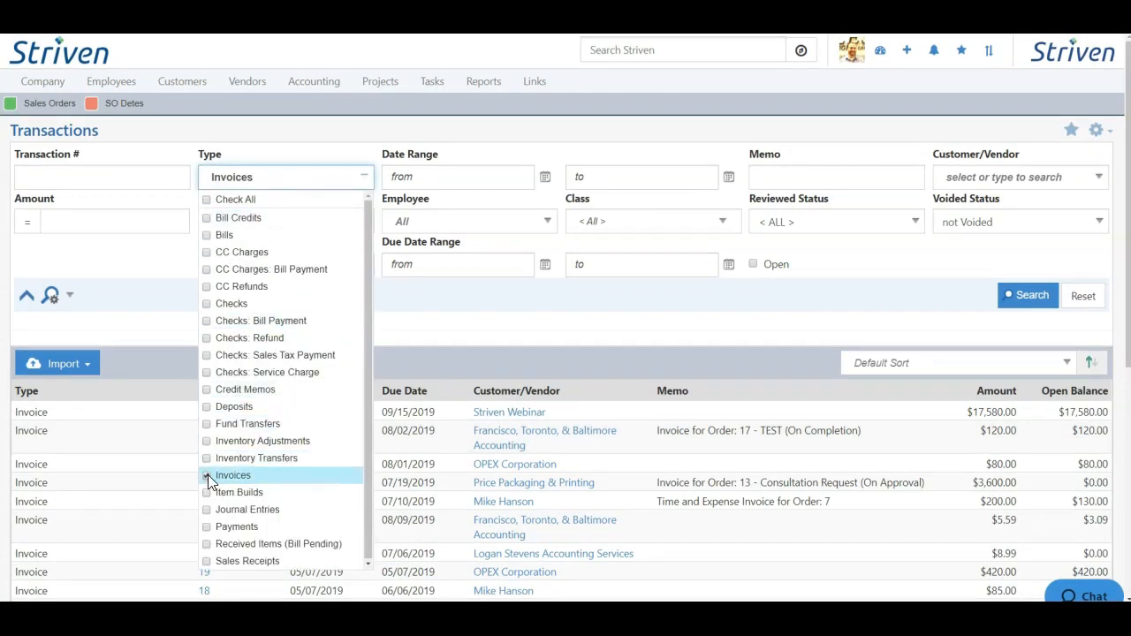
{"action": "left_click", "coordinate": [208, 475]}
{"action": "left_click", "coordinate": [208, 321]}
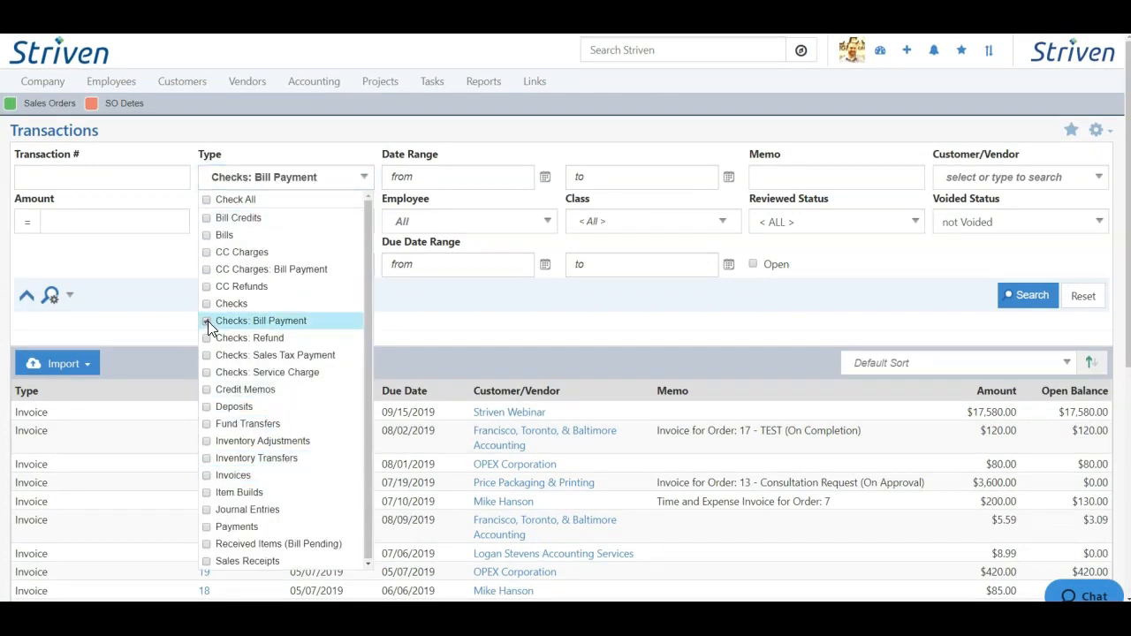
{"action": "left_click", "coordinate": [419, 323]}
{"action": "left_click", "coordinate": [1008, 298]}
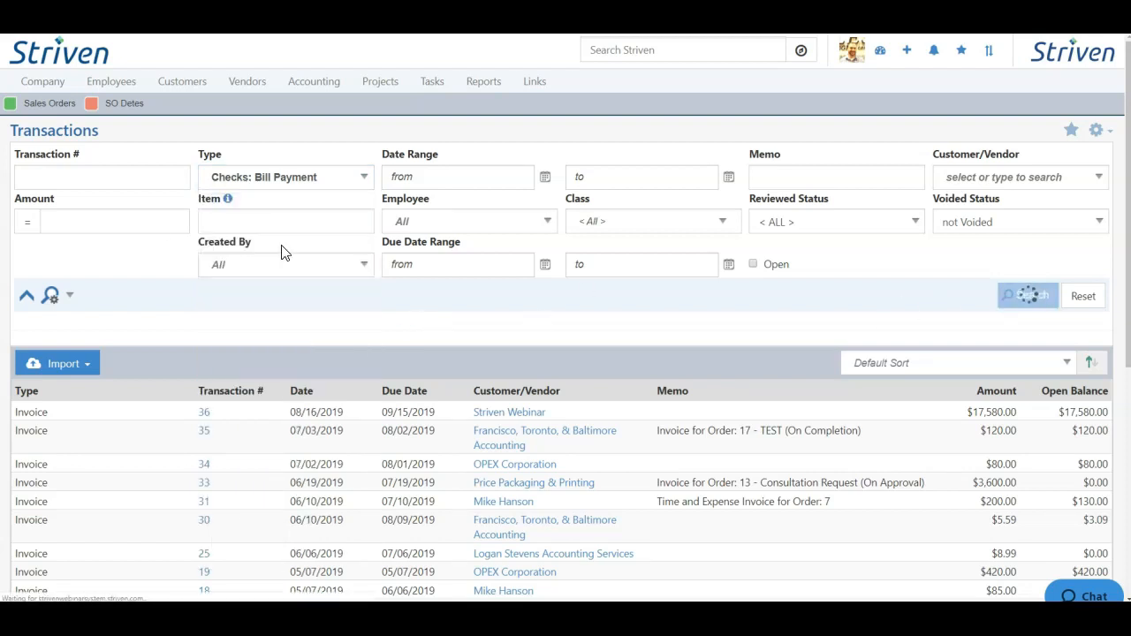
{"action": "scroll", "coordinate": [161, 253], "scroll_direction": "down", "scroll_amount": 2}
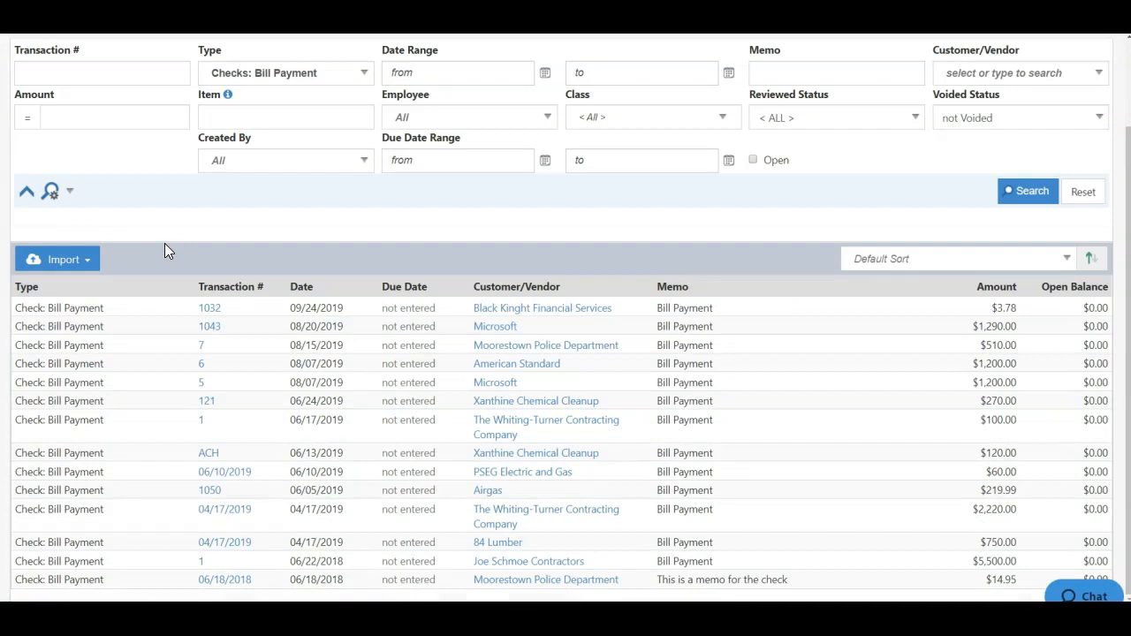
Step: Open bill payment check 1032 for Black Kinght Financial Services and review its details and applied bill
{"action": "left_click", "coordinate": [209, 310]}
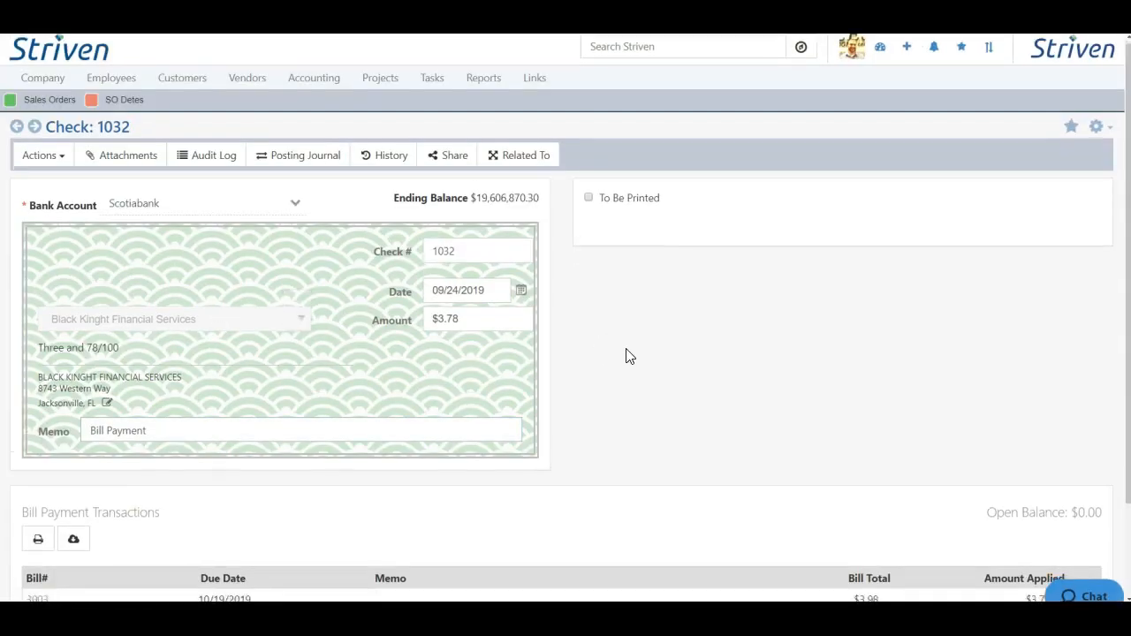
{"action": "scroll", "coordinate": [625, 354], "scroll_direction": "down", "scroll_amount": 2}
{"action": "scroll", "coordinate": [272, 56], "scroll_direction": "up", "scroll_amount": 2}
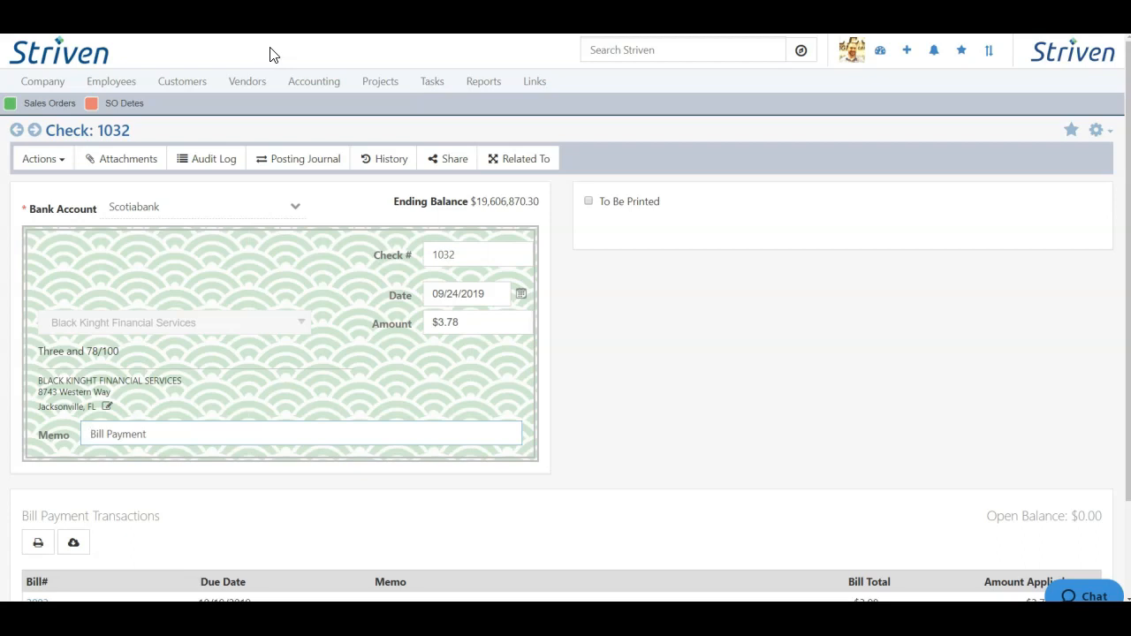
Step: Open the vendor Pay Bills page and look through the open transactions awaiting payment
{"action": "left_click", "coordinate": [250, 88]}
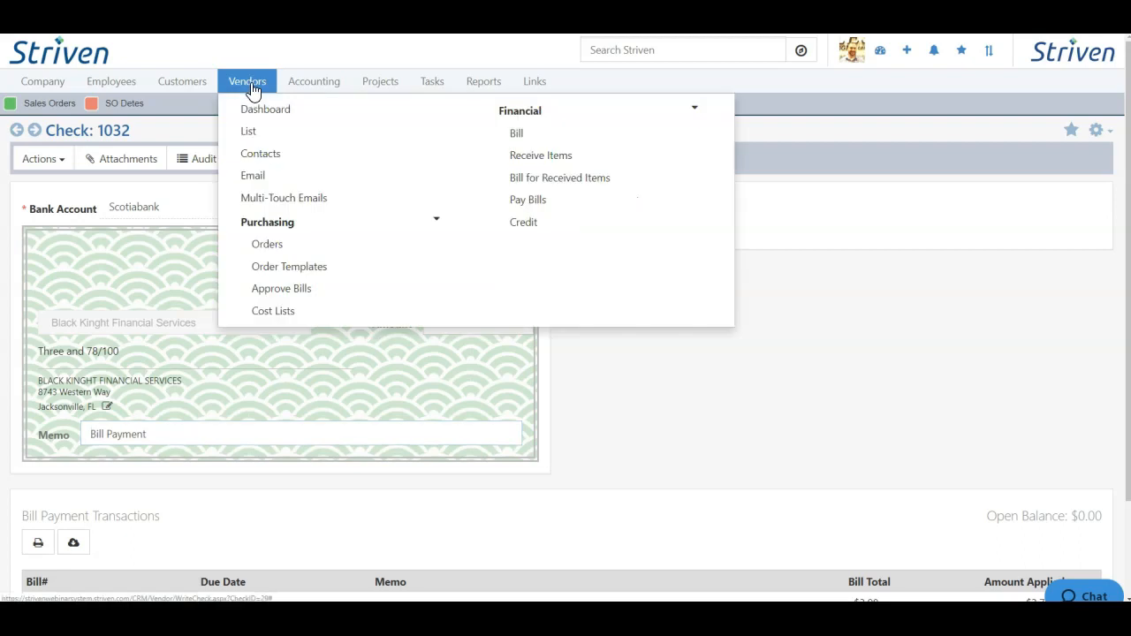
{"action": "left_click", "coordinate": [541, 209]}
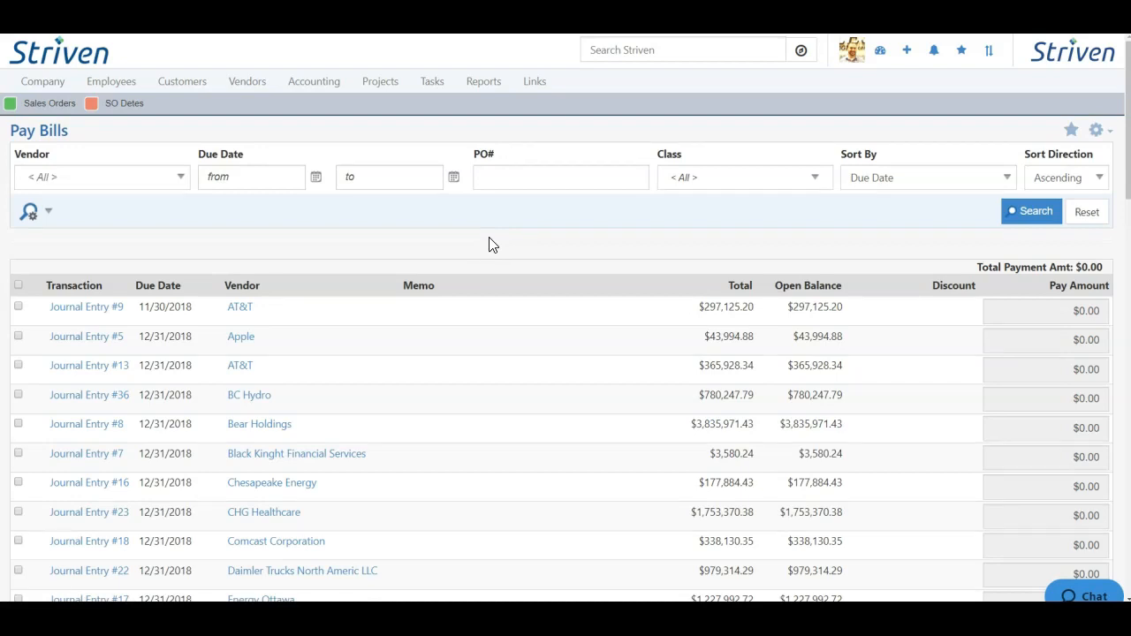
{"action": "scroll", "coordinate": [491, 241], "scroll_direction": "down", "scroll_amount": 2}
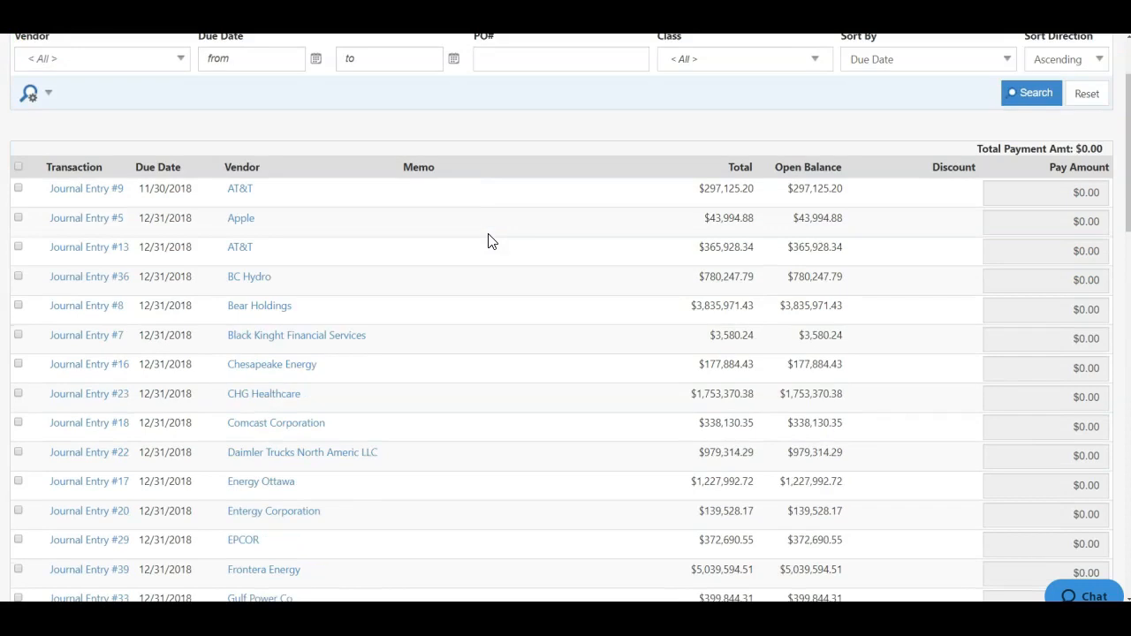
Step: Examine the vendor, due date, PO number, class, sort field and sort direction options for filtering the open bills
{"action": "scroll", "coordinate": [488, 238], "scroll_direction": "up", "scroll_amount": 1}
{"action": "scroll", "coordinate": [490, 239], "scroll_direction": "up", "scroll_amount": 2}
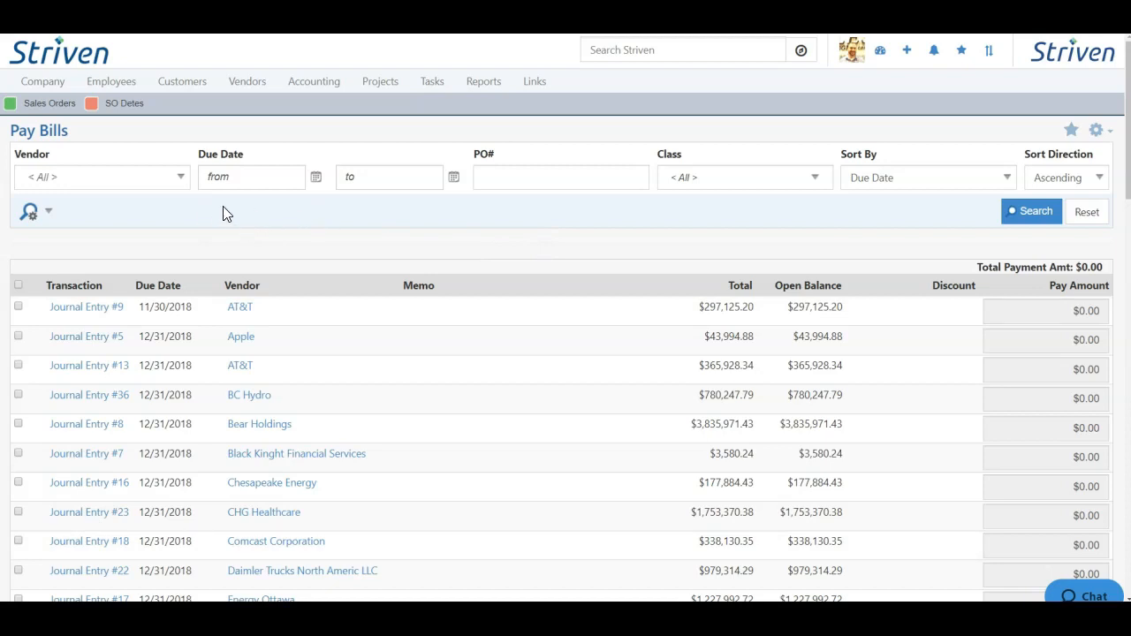
{"action": "left_click", "coordinate": [121, 175]}
{"action": "left_click", "coordinate": [275, 220]}
{"action": "left_click", "coordinate": [245, 181]}
{"action": "left_click", "coordinate": [389, 181]}
{"action": "left_click", "coordinate": [542, 178]}
{"action": "left_click", "coordinate": [1009, 180]}
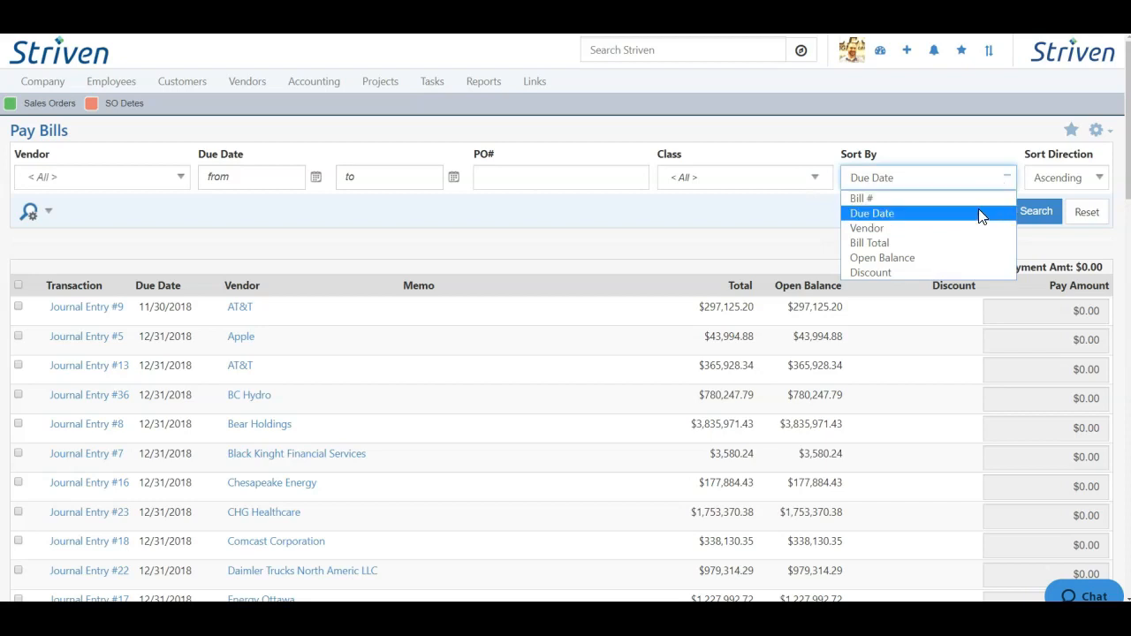
{"action": "left_click", "coordinate": [736, 212]}
{"action": "left_click", "coordinate": [1100, 180]}
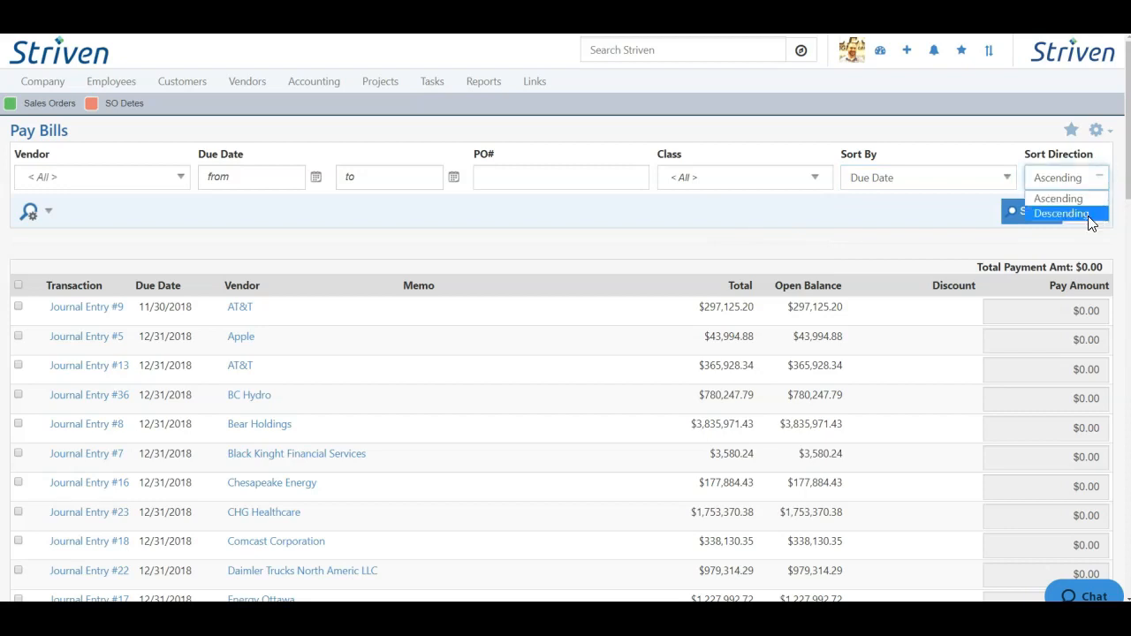
{"action": "left_click", "coordinate": [842, 225]}
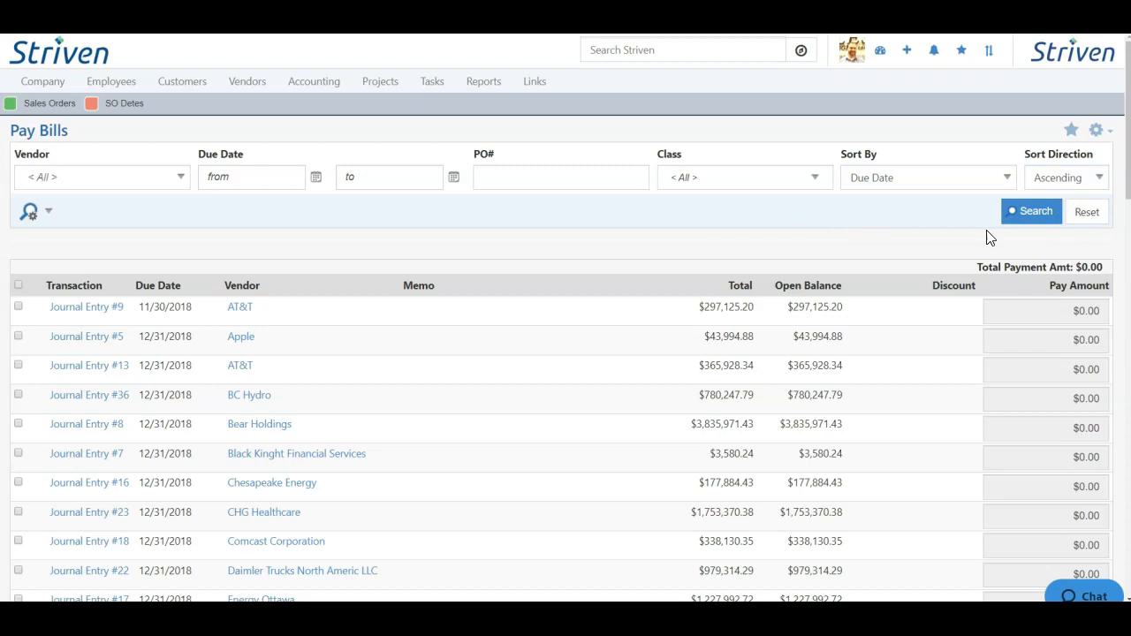
Step: Select PSE&G Bill #9 for payment, try selecting all open transactions, and clear the whole selection
{"action": "scroll", "coordinate": [468, 235], "scroll_direction": "down", "scroll_amount": 5}
{"action": "scroll", "coordinate": [470, 235], "scroll_direction": "down", "scroll_amount": 12}
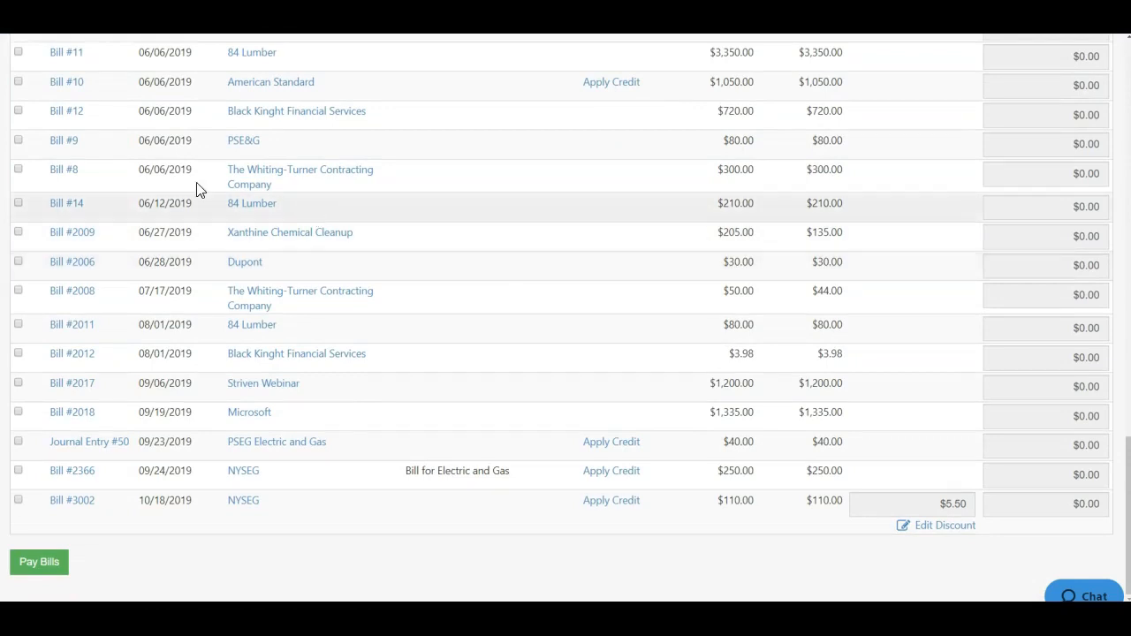
{"action": "left_click", "coordinate": [19, 139]}
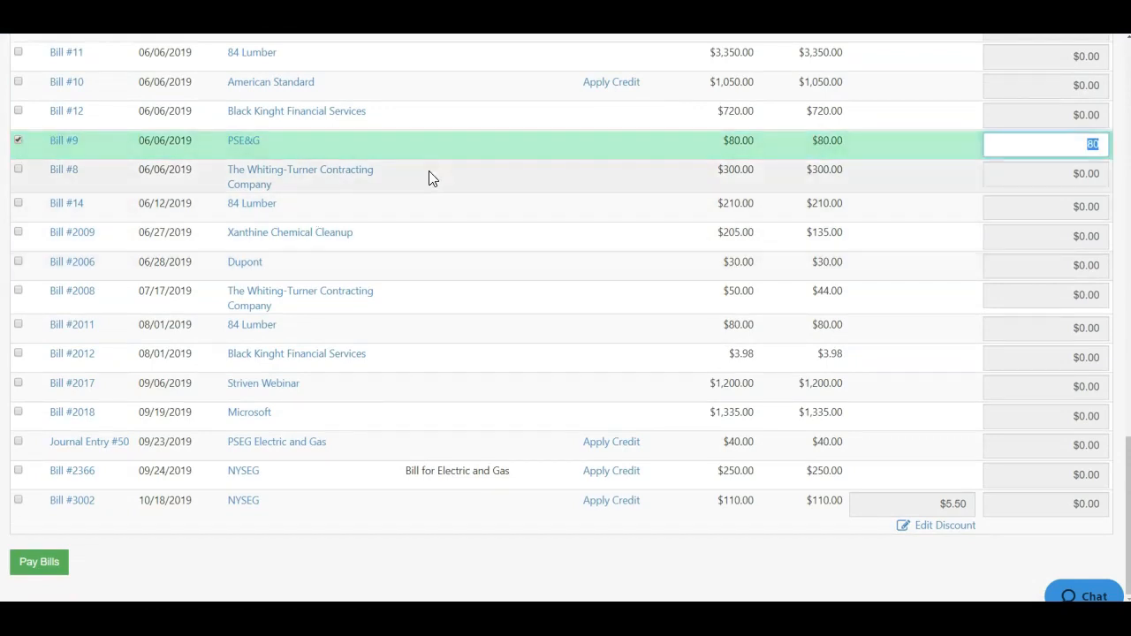
{"action": "scroll", "coordinate": [429, 177], "scroll_direction": "up", "scroll_amount": 12}
{"action": "scroll", "coordinate": [124, 353], "scroll_direction": "up", "scroll_amount": 2}
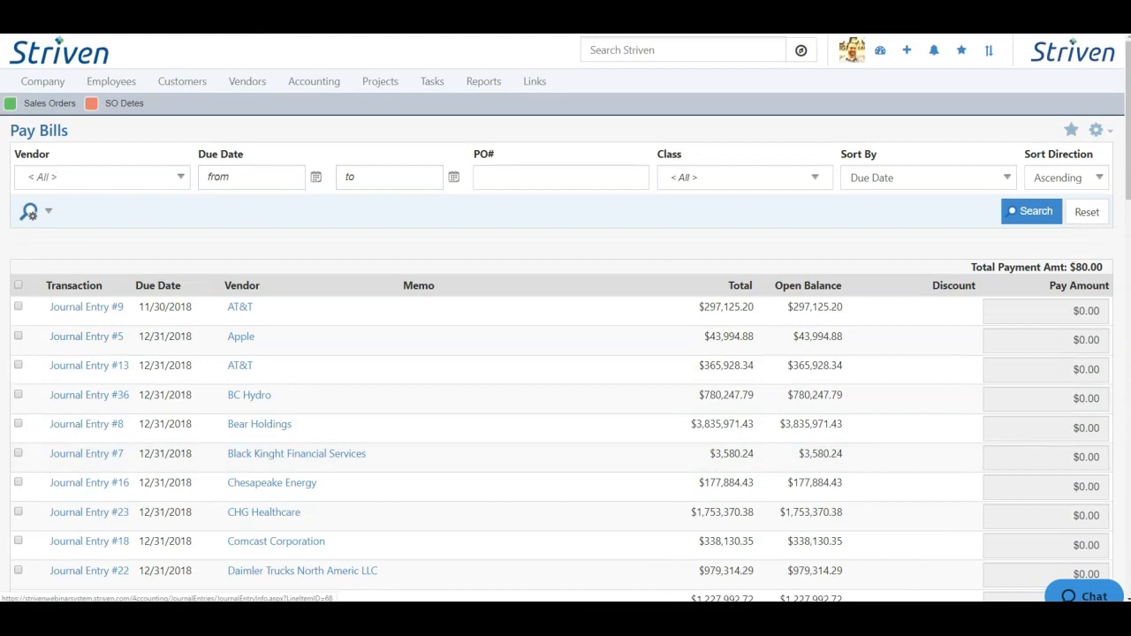
{"action": "left_click", "coordinate": [18, 287]}
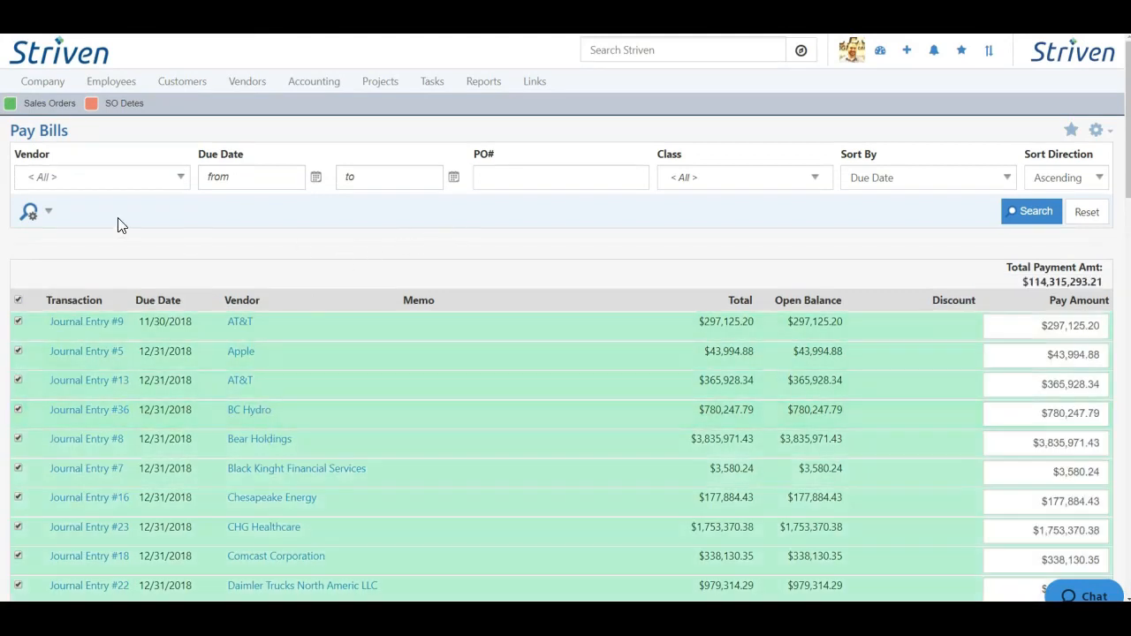
{"action": "left_click", "coordinate": [19, 302]}
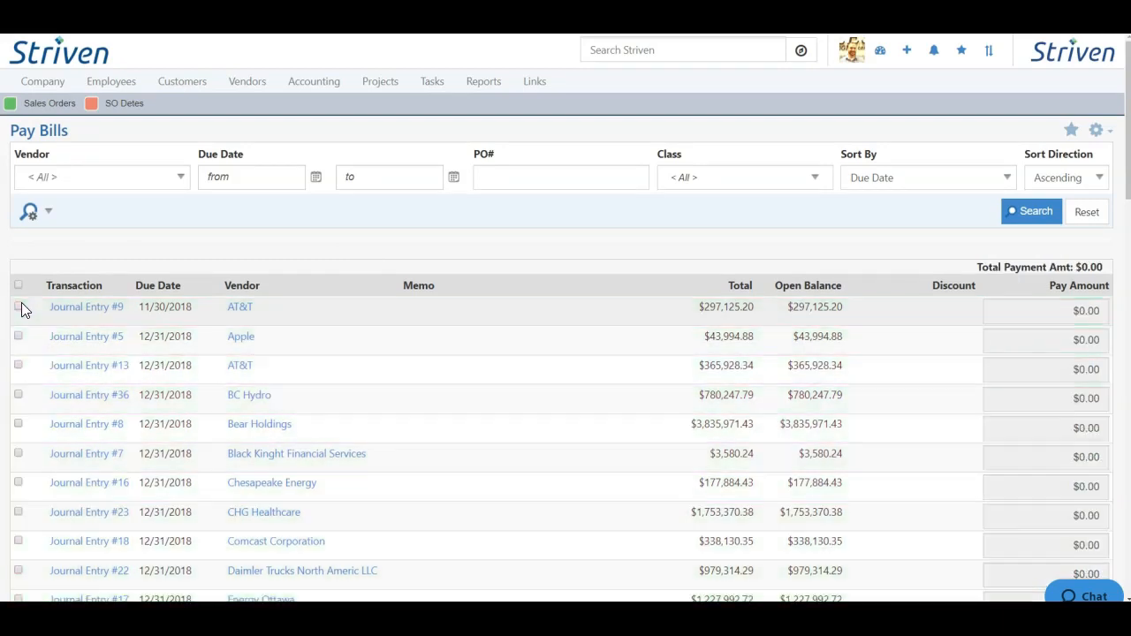
Step: Select Bill #10, Bill #11 and Bill #12 for payment at their full open balances
{"action": "scroll", "coordinate": [24, 334], "scroll_direction": "down", "scroll_amount": 10}
{"action": "scroll", "coordinate": [25, 341], "scroll_direction": "down", "scroll_amount": 6}
{"action": "scroll", "coordinate": [26, 336], "scroll_direction": "up", "scroll_amount": 2}
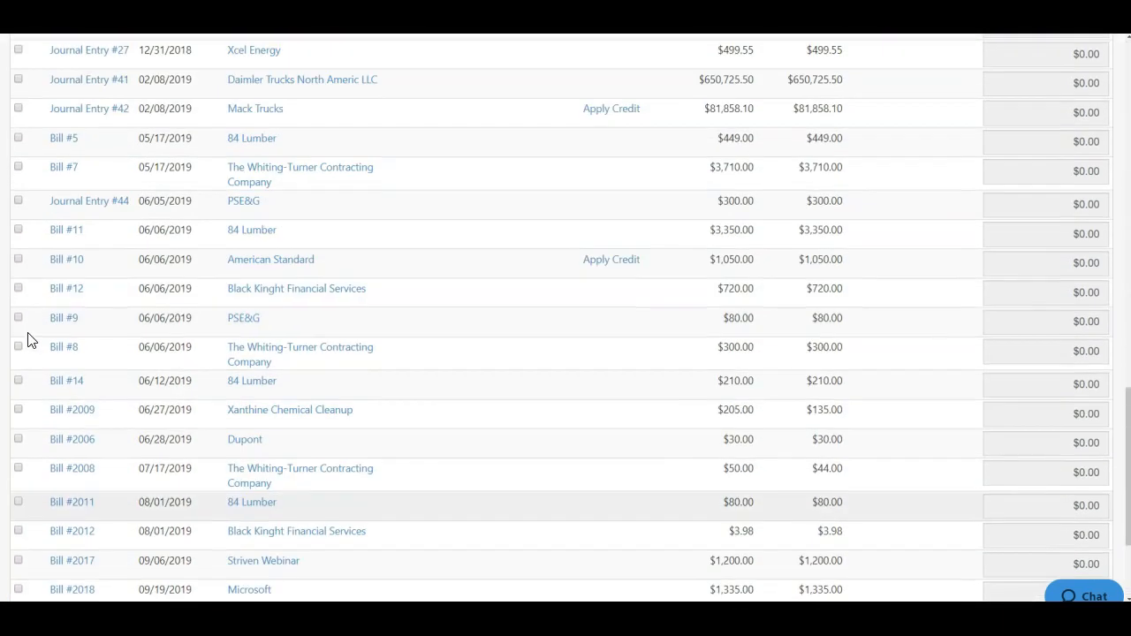
{"action": "left_click", "coordinate": [17, 260]}
{"action": "left_click", "coordinate": [18, 231]}
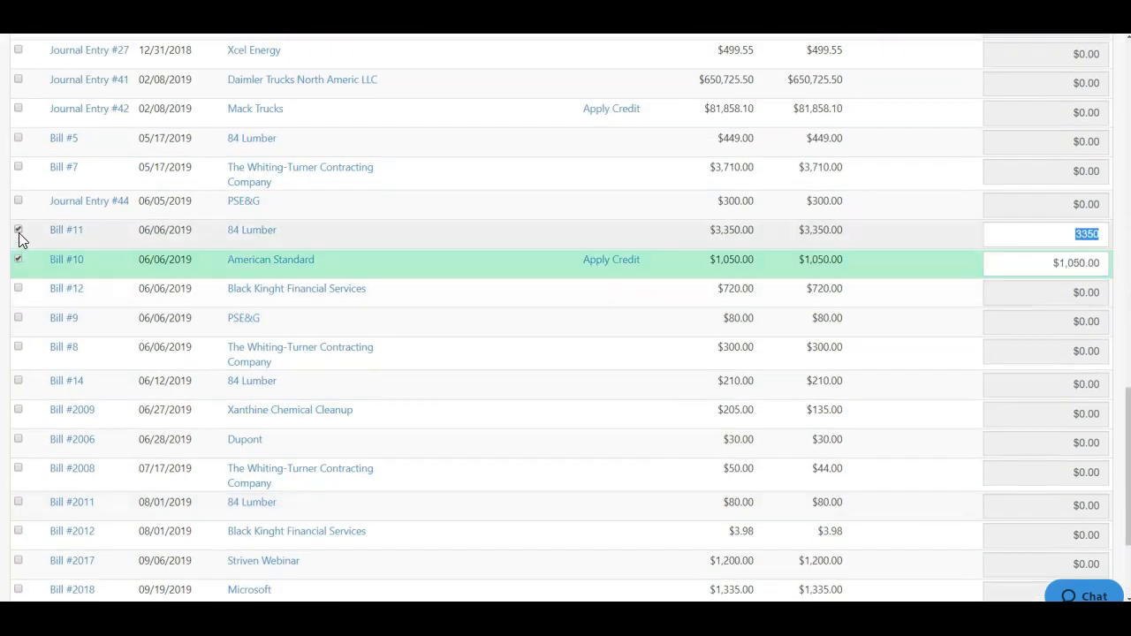
{"action": "left_click", "coordinate": [19, 288]}
{"action": "scroll", "coordinate": [397, 212], "scroll_direction": "down", "scroll_amount": 2}
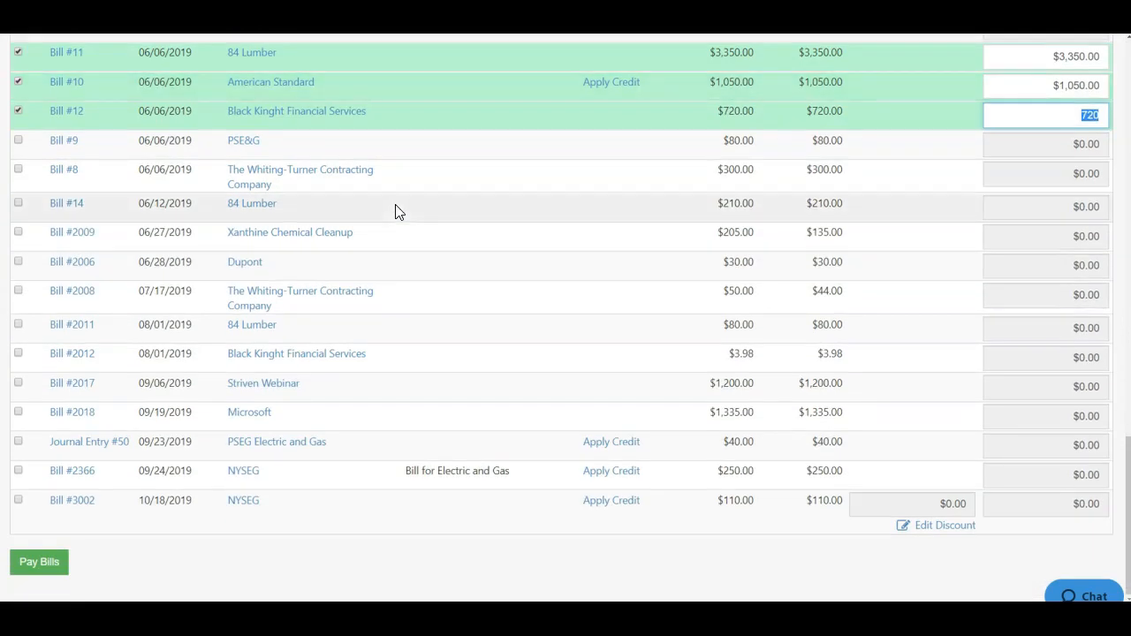
Step: Pay the selected bills by Credit Card from the Mastercard account and dismiss the notification
{"action": "left_click", "coordinate": [41, 562]}
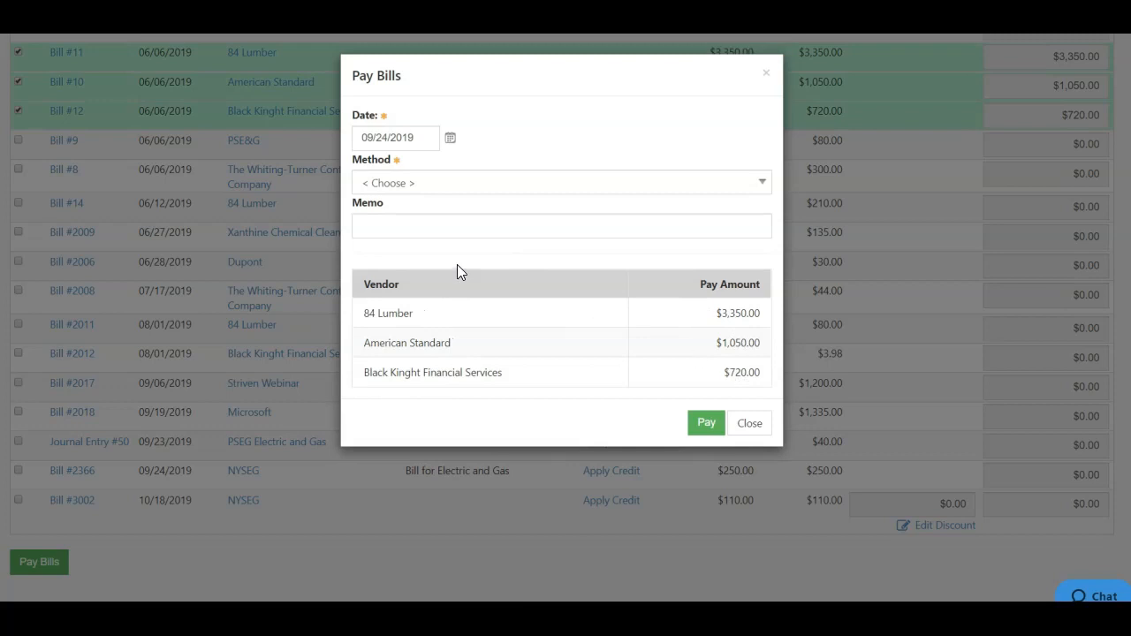
{"action": "left_click", "coordinate": [425, 184]}
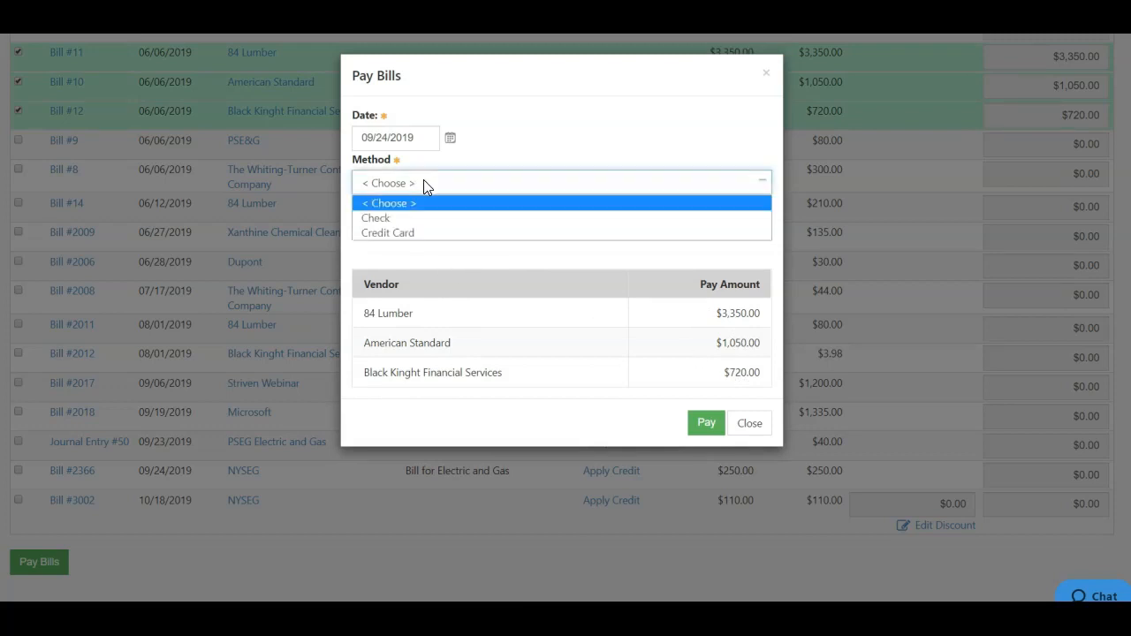
{"action": "left_click", "coordinate": [408, 231]}
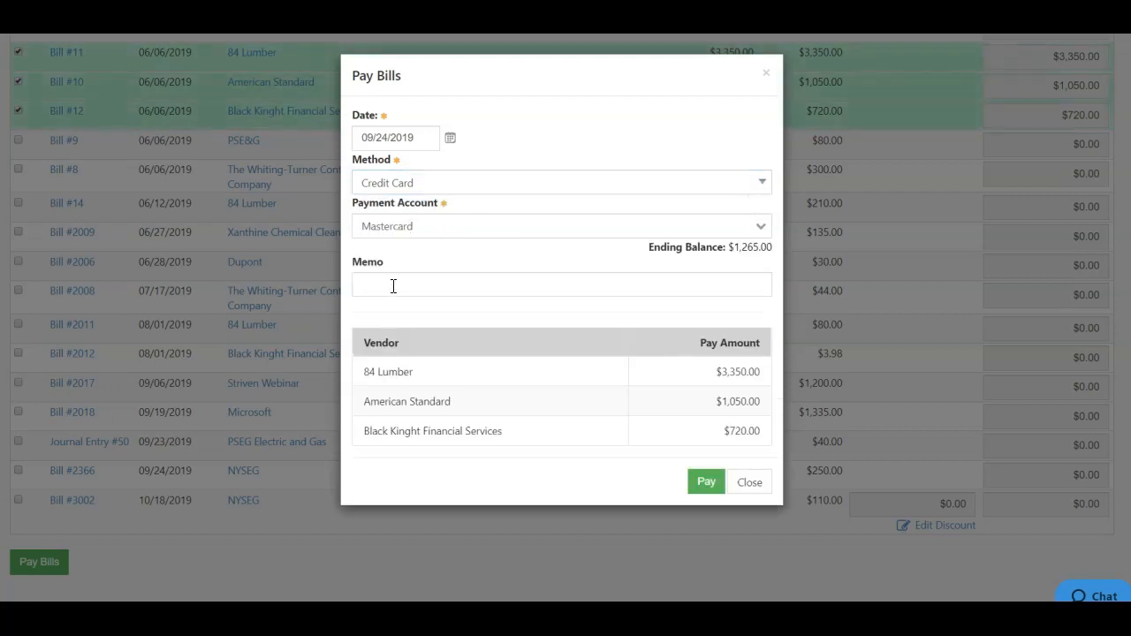
{"action": "left_click", "coordinate": [708, 488]}
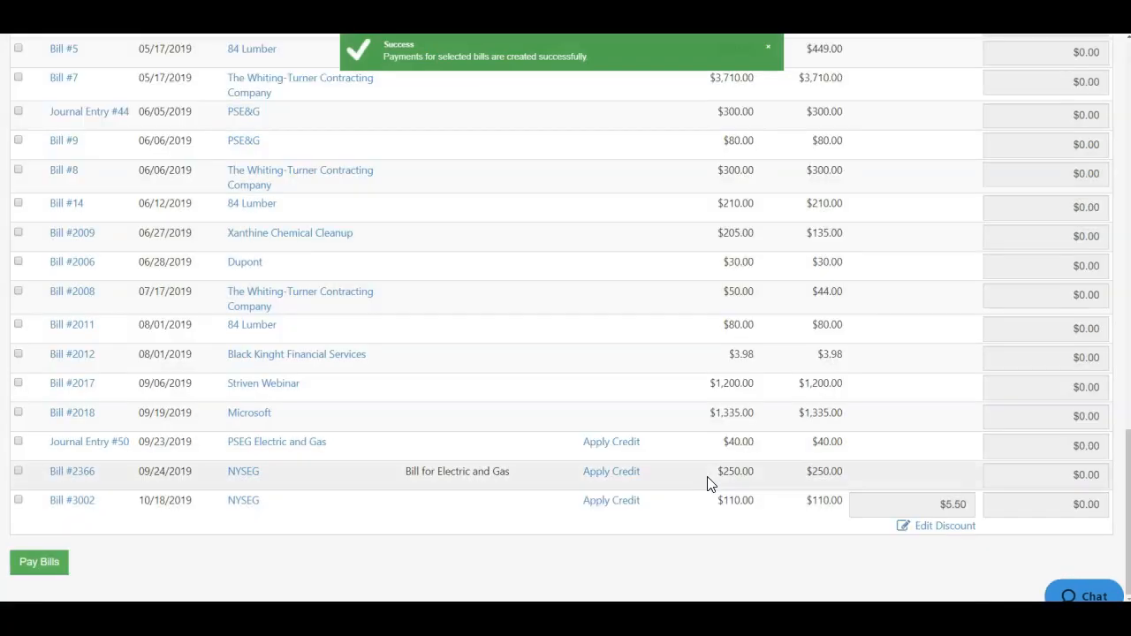
{"action": "left_click", "coordinate": [769, 49]}
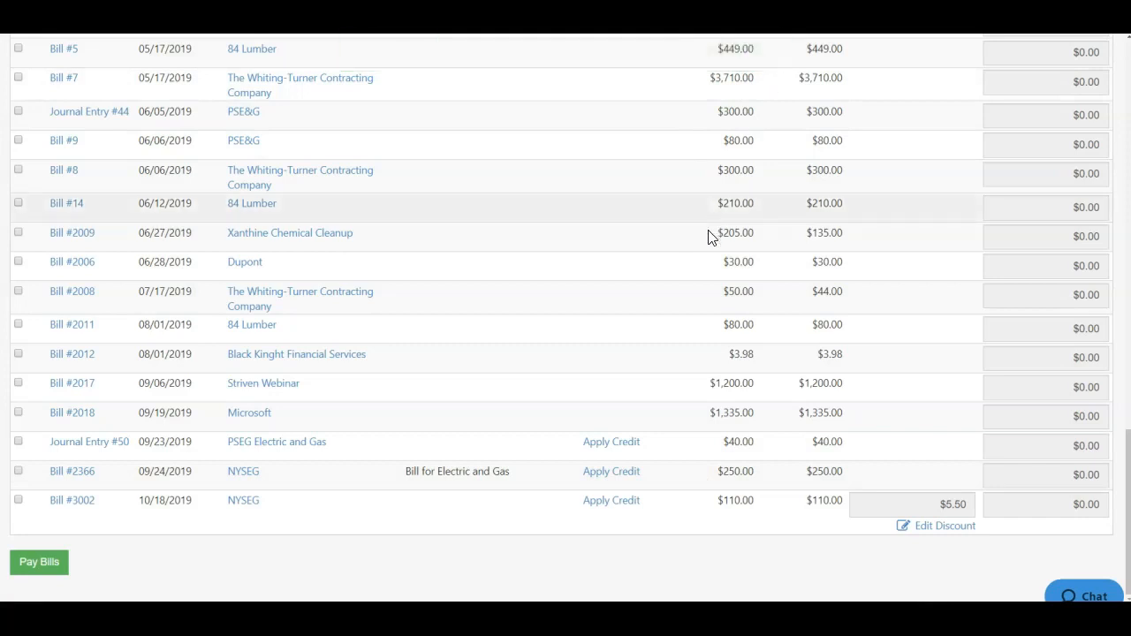
Step: Open a blank vendor bill credit form
{"action": "scroll", "coordinate": [706, 240], "scroll_direction": "up", "scroll_amount": 15}
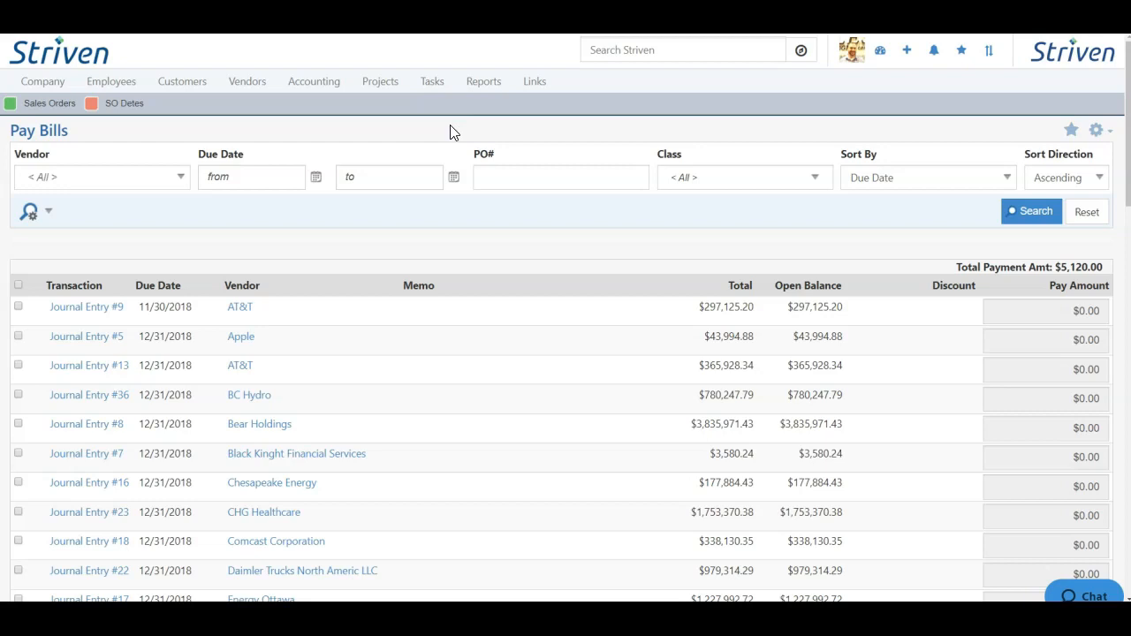
{"action": "left_click", "coordinate": [253, 88]}
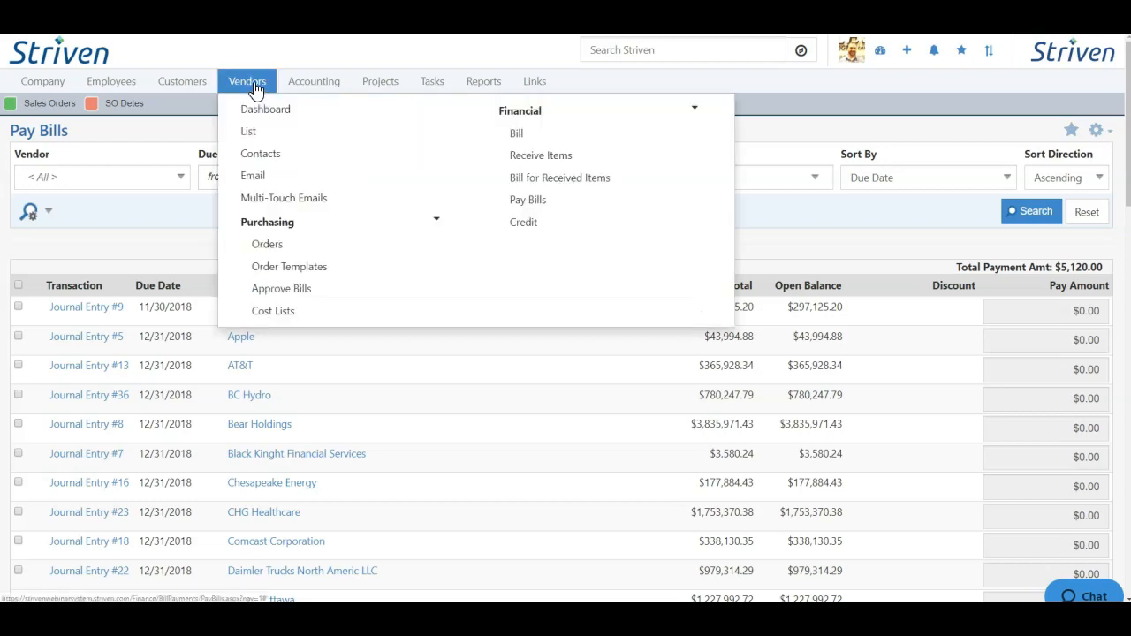
{"action": "left_click", "coordinate": [528, 227]}
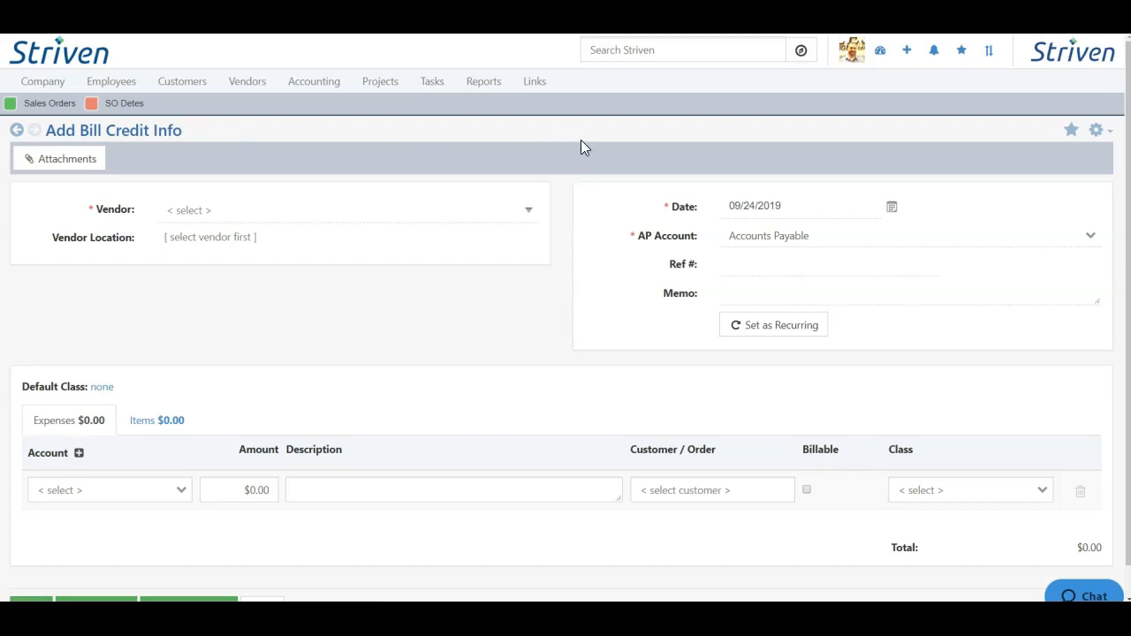
{"action": "left_click", "coordinate": [907, 53]}
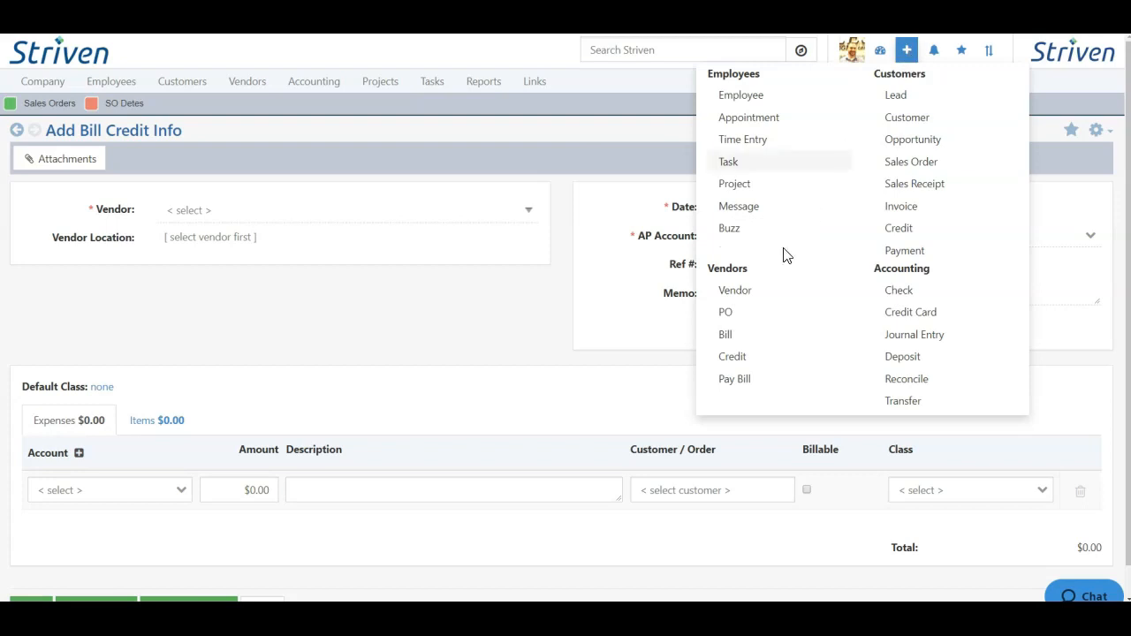
{"action": "left_click", "coordinate": [733, 359]}
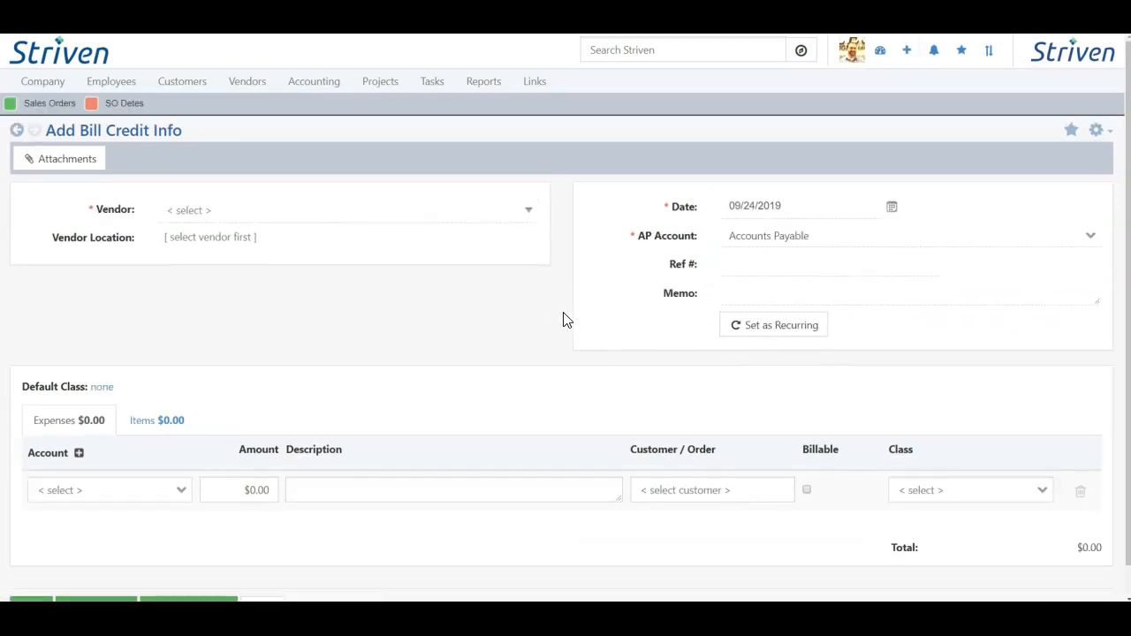
Step: Set the credit's vendor to King Arthur Flour with its primary location, and check the reference, memo and recurring options
{"action": "left_click", "coordinate": [244, 205]}
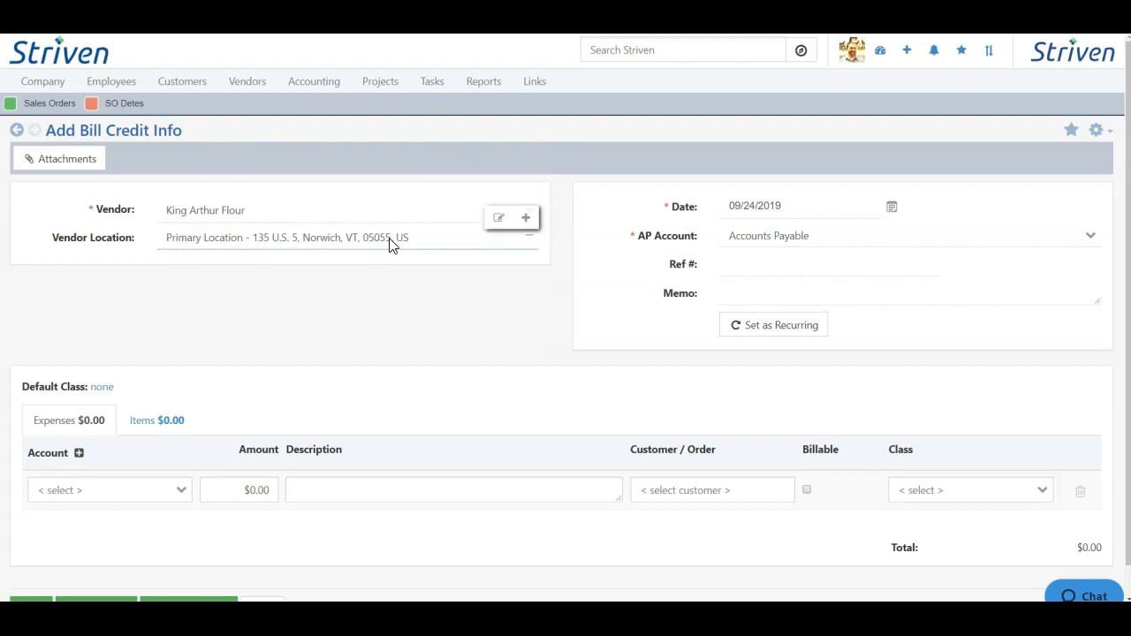
{"action": "left_click", "coordinate": [317, 247]}
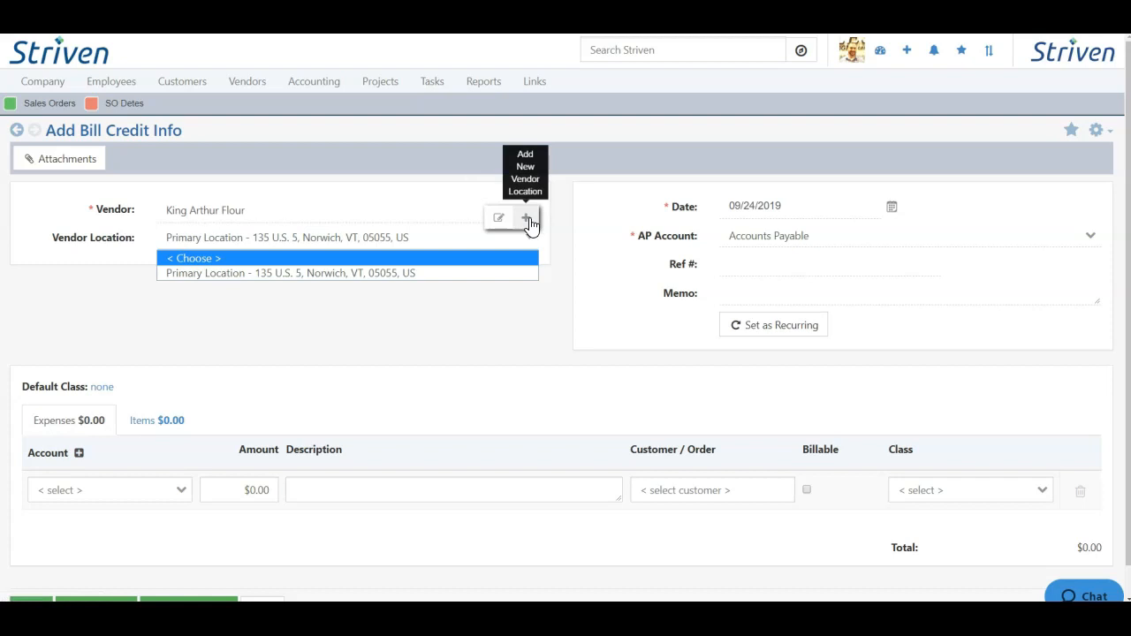
{"action": "left_click", "coordinate": [570, 221]}
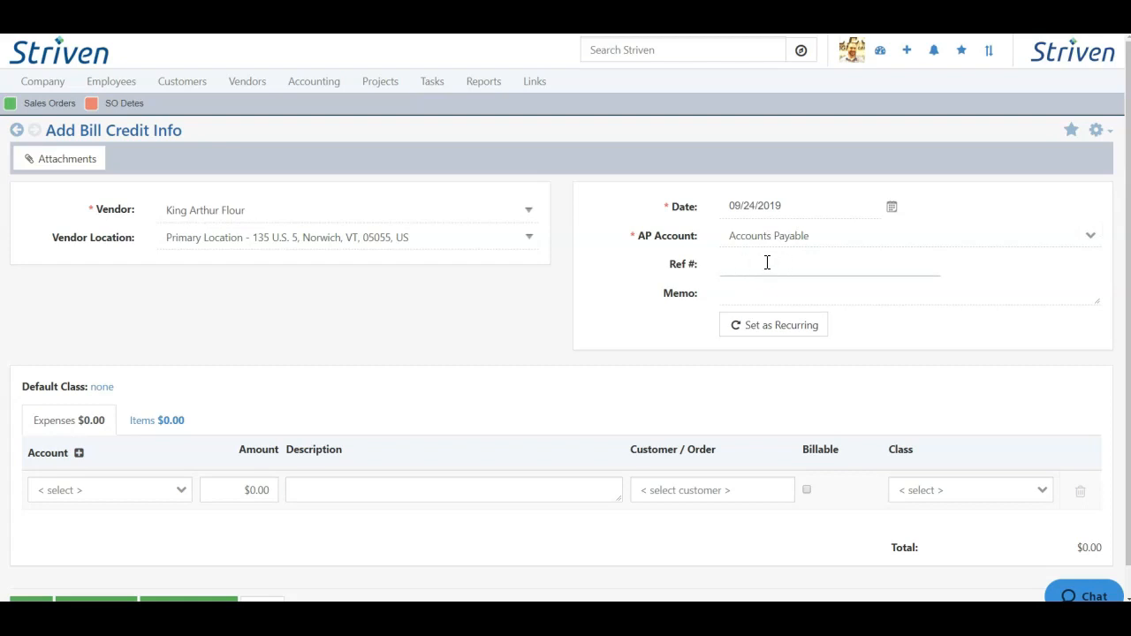
{"action": "left_click", "coordinate": [766, 290]}
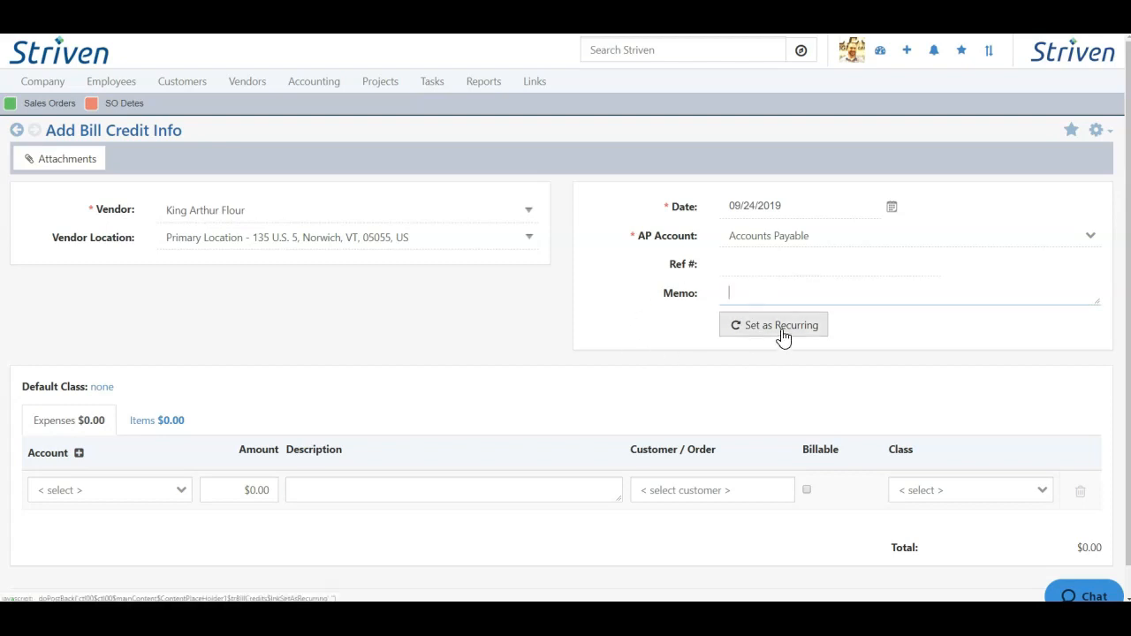
{"action": "left_click", "coordinate": [547, 344]}
Step: Look through the Expense type accounts available for the credit's expense line
{"action": "scroll", "coordinate": [546, 344], "scroll_direction": "down", "scroll_amount": 1}
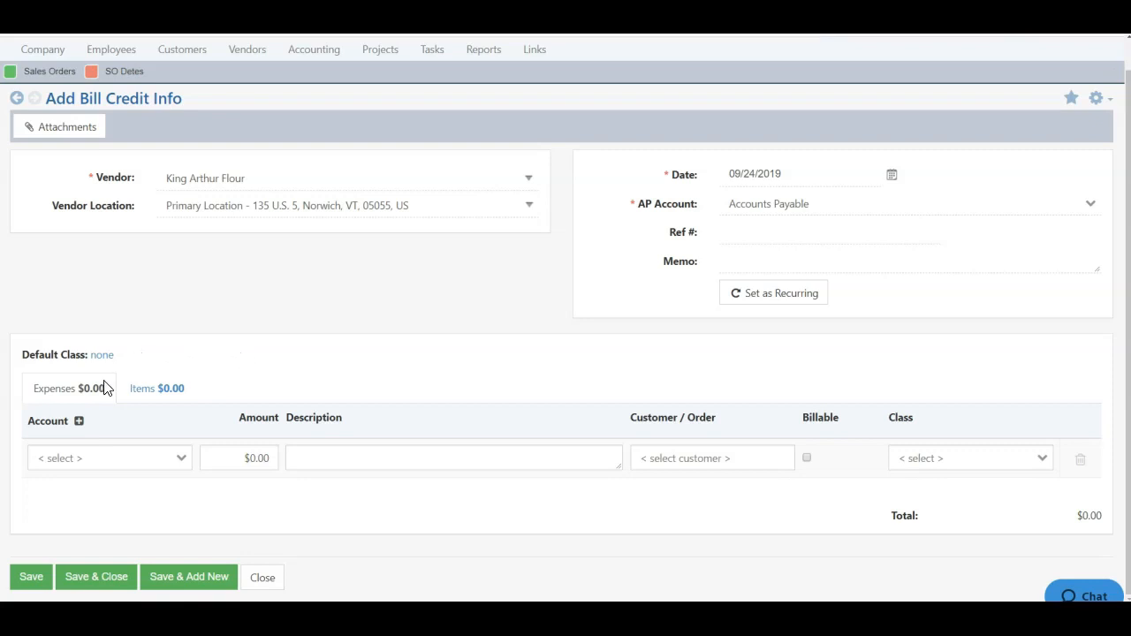
{"action": "left_click", "coordinate": [140, 458]}
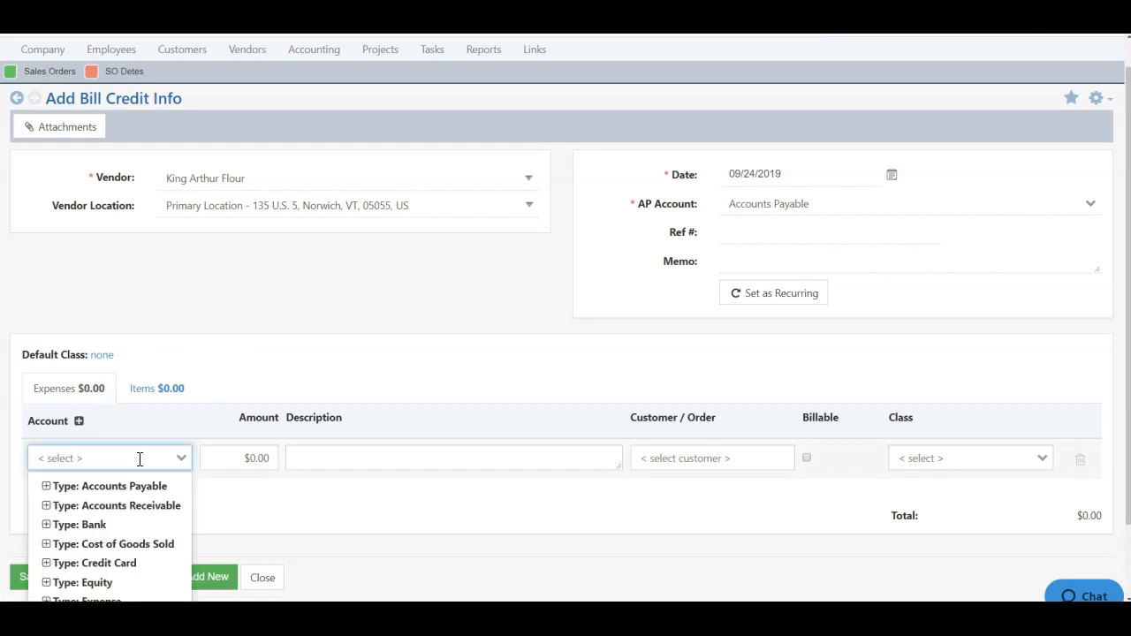
{"action": "scroll", "coordinate": [137, 460], "scroll_direction": "down", "scroll_amount": 1}
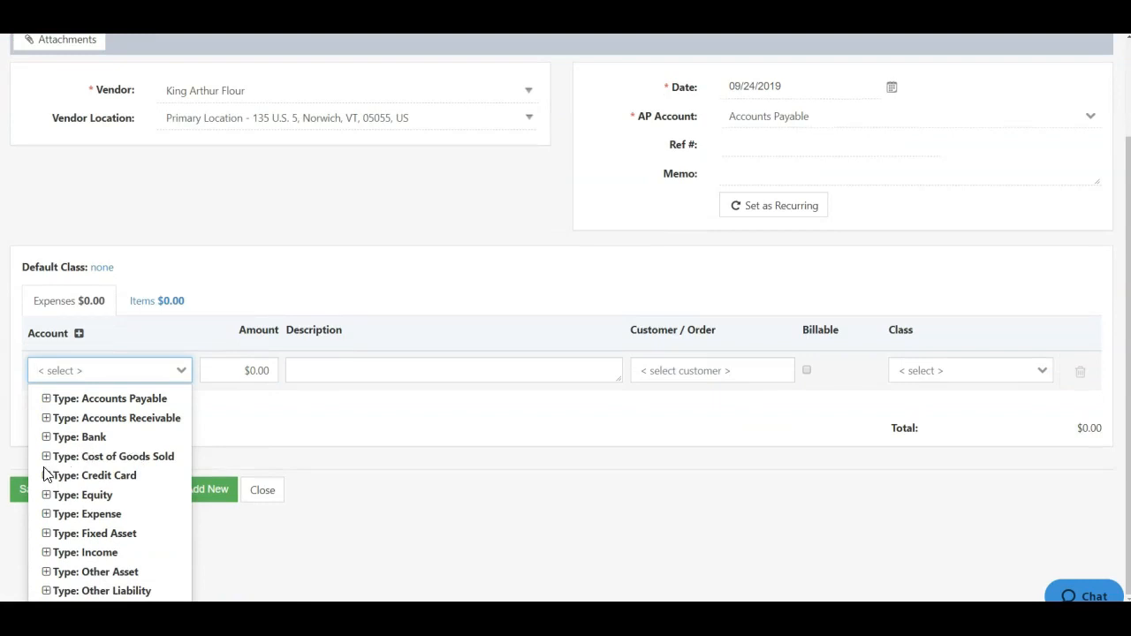
{"action": "left_click", "coordinate": [50, 516]}
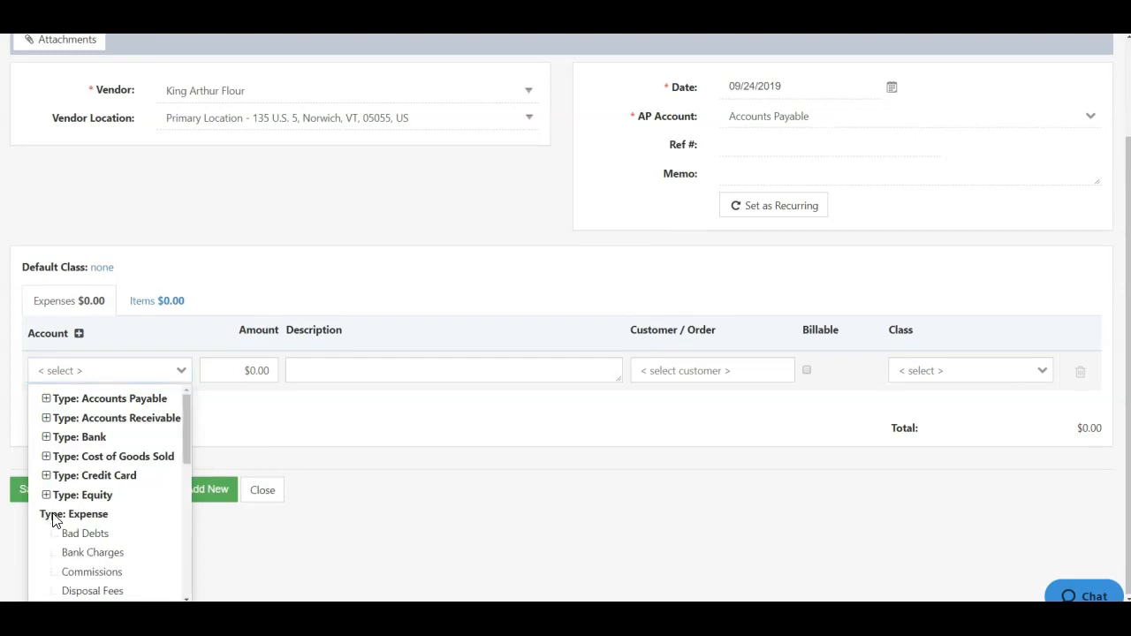
{"action": "scroll", "coordinate": [95, 523], "scroll_direction": "down", "scroll_amount": 3}
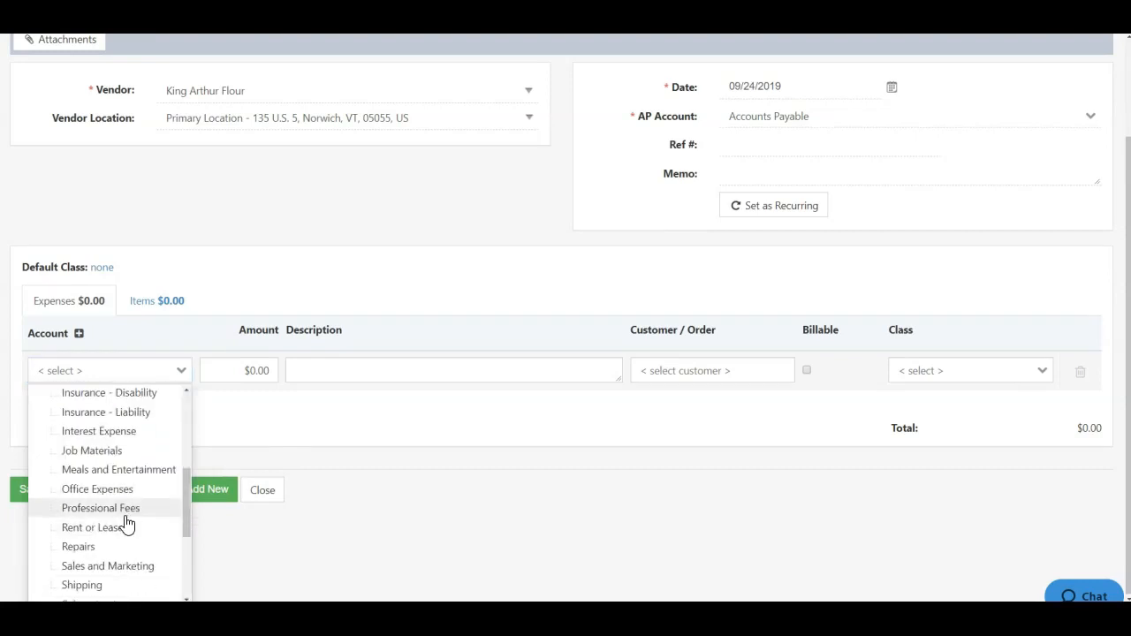
{"action": "scroll", "coordinate": [121, 530], "scroll_direction": "up", "scroll_amount": 3}
{"action": "scroll", "coordinate": [248, 293], "scroll_direction": "up", "scroll_amount": 2}
Step: Add Organic Baking Soda as an item line on the credit, with inventory location Philadelphia, PA and class Buffalo
{"action": "left_click", "coordinate": [153, 397]}
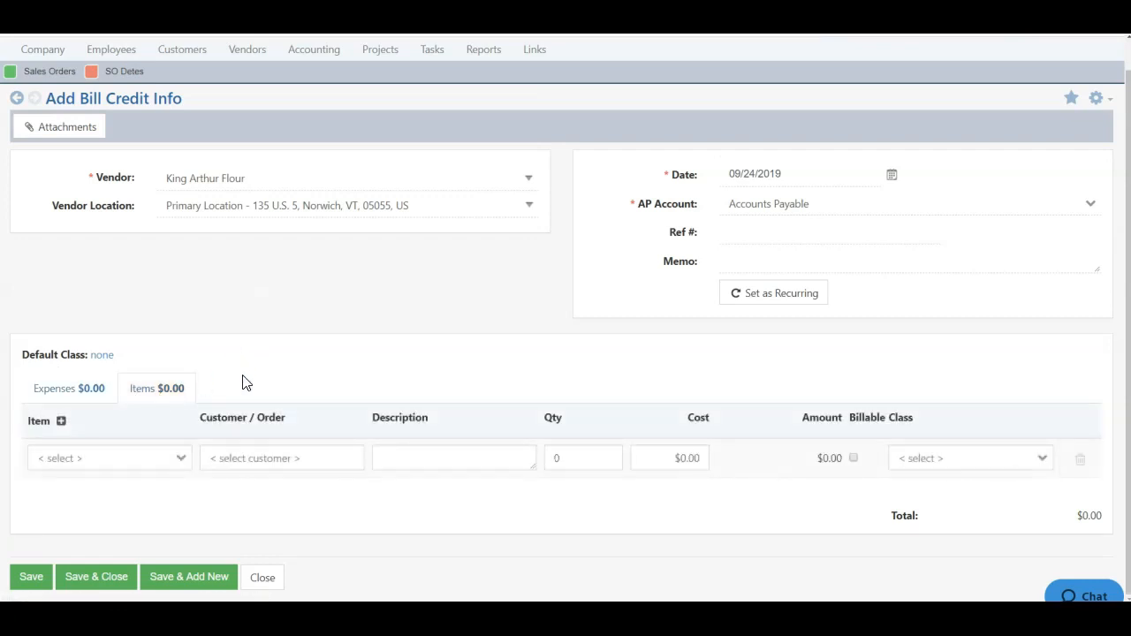
{"action": "left_click", "coordinate": [131, 457]}
{"action": "scroll", "coordinate": [136, 346], "scroll_direction": "down", "scroll_amount": 1}
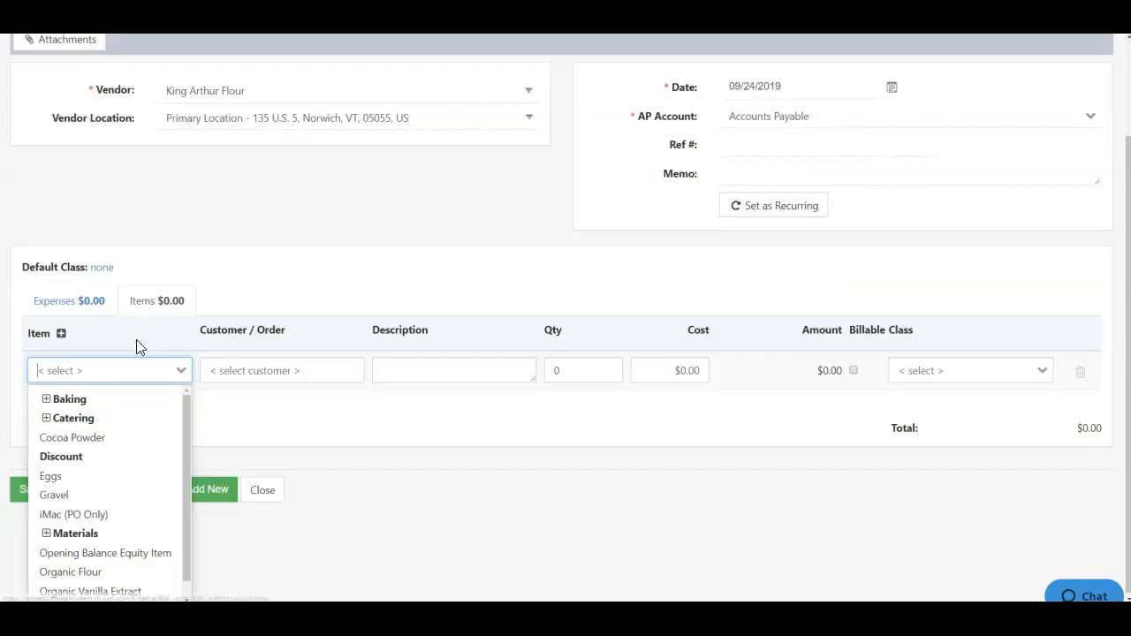
{"action": "left_click", "coordinate": [47, 400]}
{"action": "left_click", "coordinate": [117, 475]}
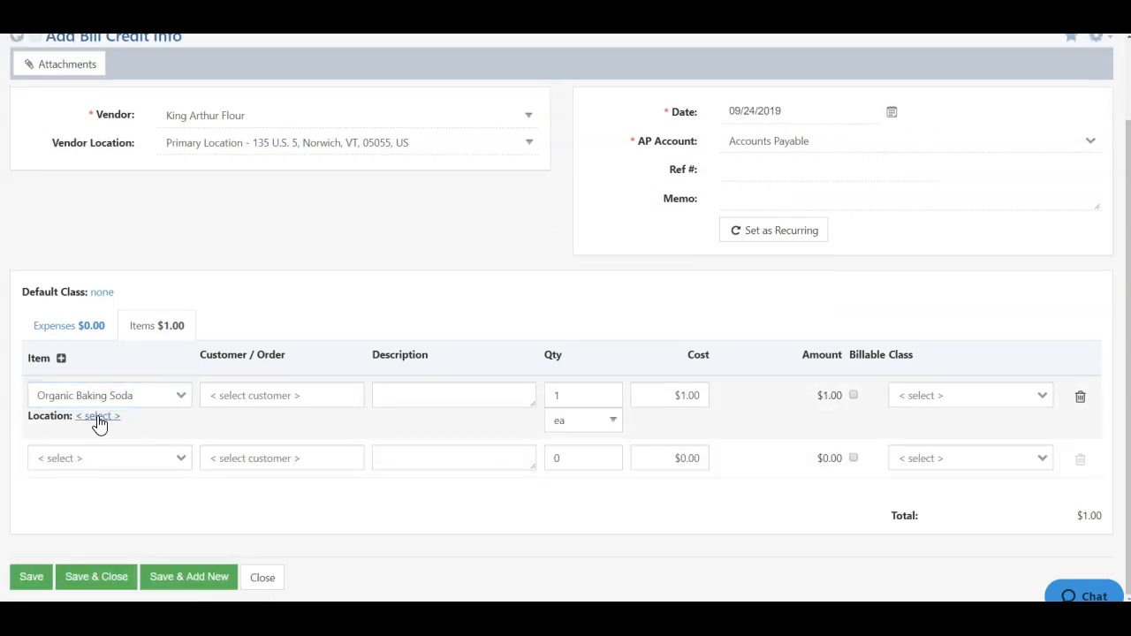
{"action": "left_click", "coordinate": [97, 417]}
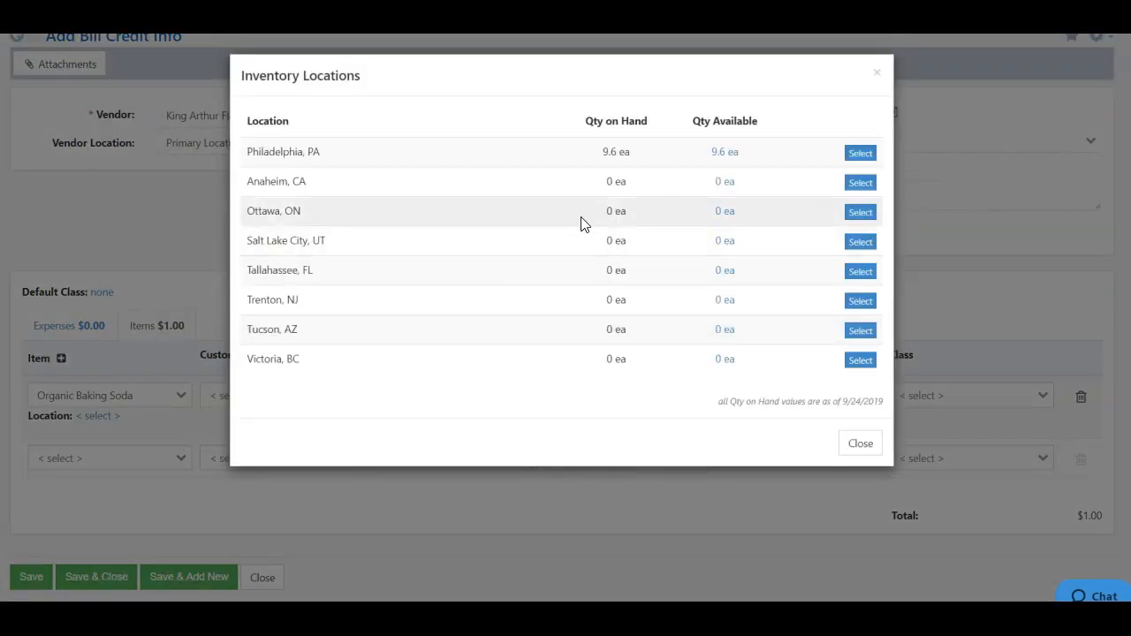
{"action": "left_click", "coordinate": [858, 155]}
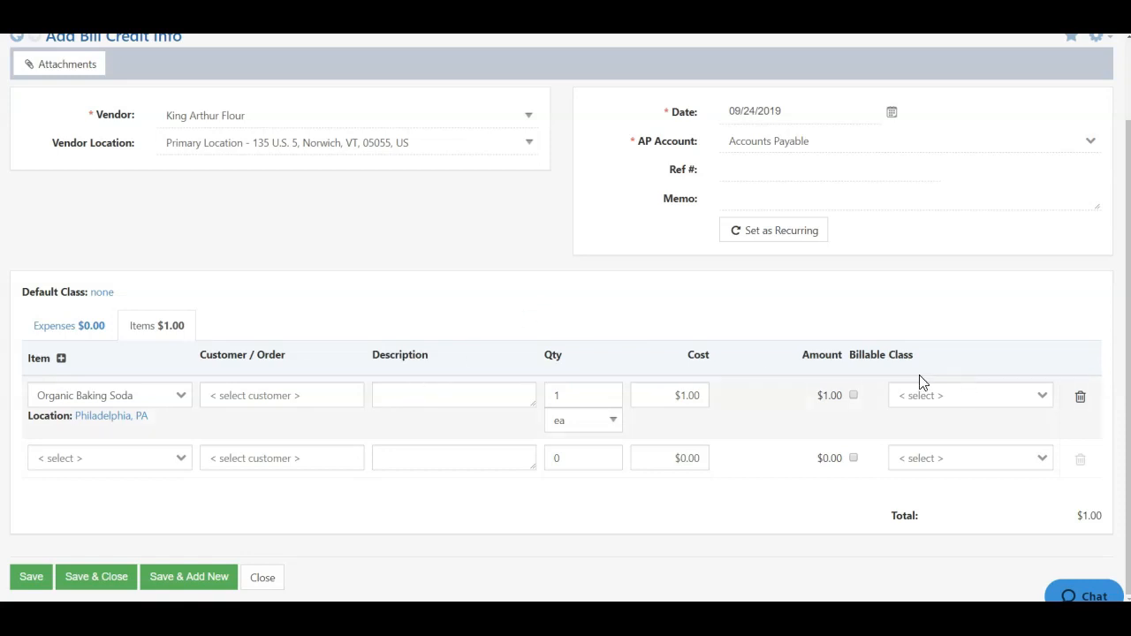
{"action": "left_click", "coordinate": [970, 397]}
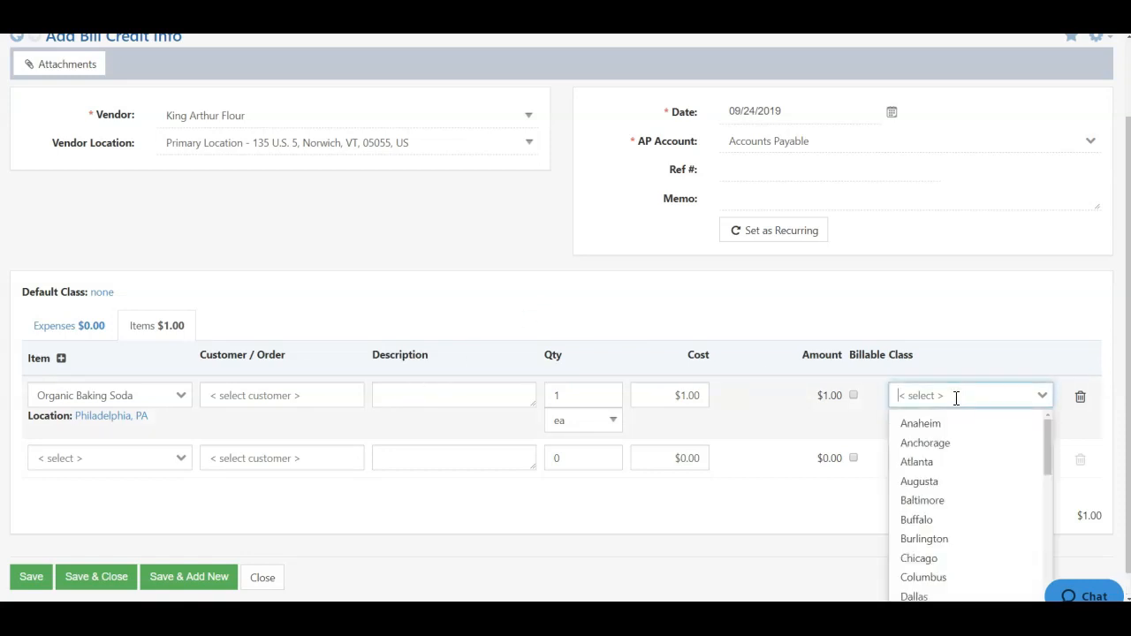
{"action": "left_click", "coordinate": [916, 520]}
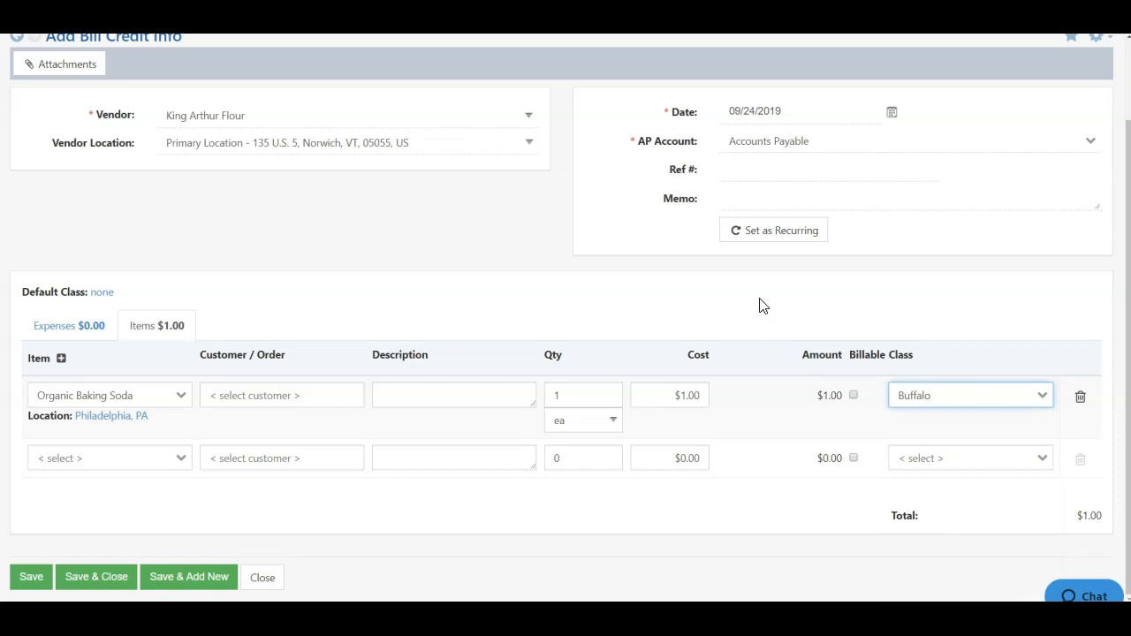
Step: Enter the memo "Damaged goods upon delivery" and save the bill credit
{"action": "left_click", "coordinate": [765, 196]}
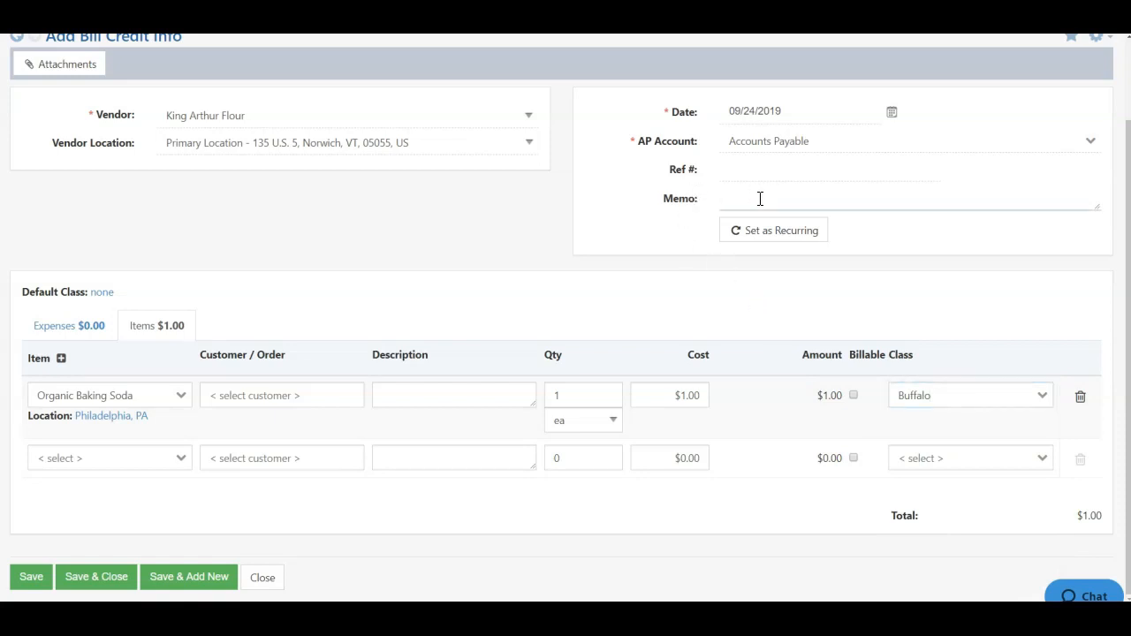
{"action": "type", "text": "Damaged goods upon delivery"}
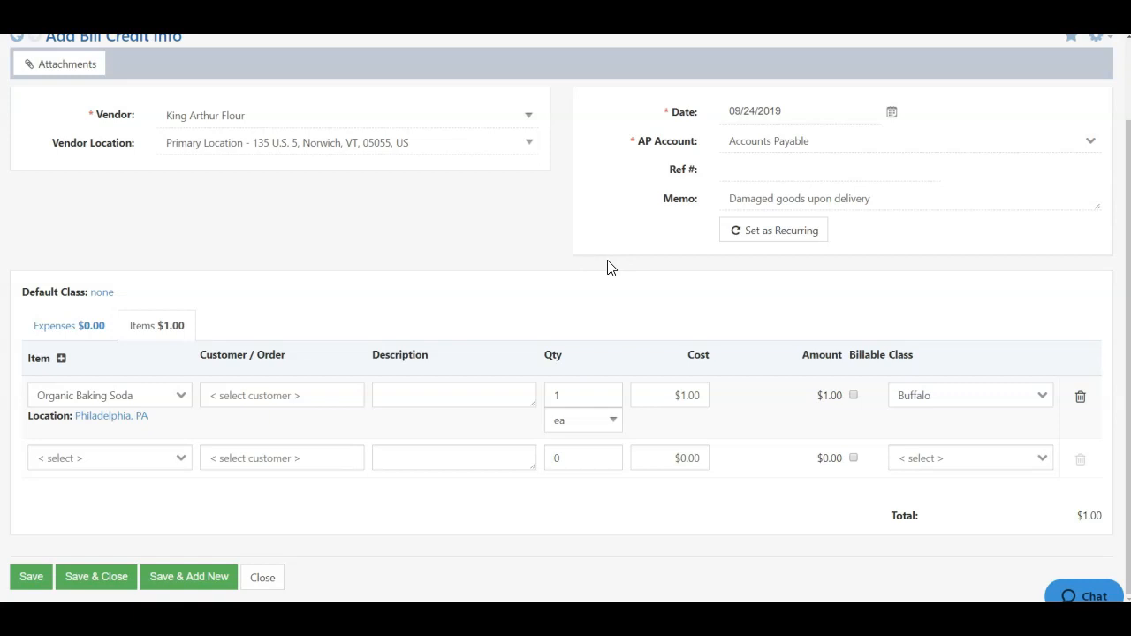
{"action": "left_click", "coordinate": [40, 579]}
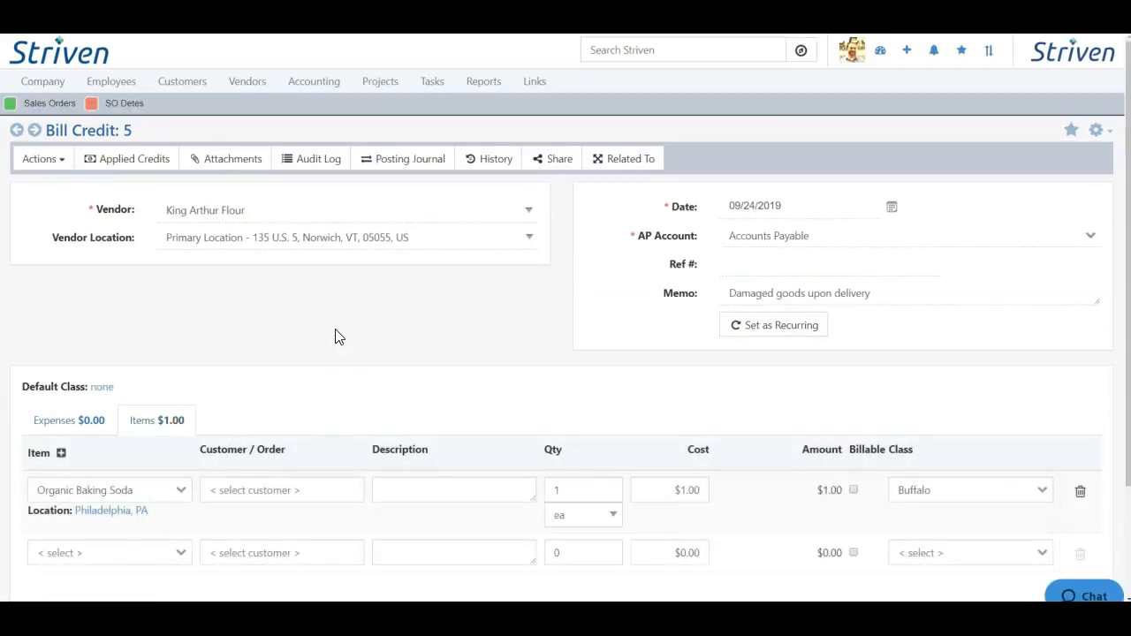
Step: Review the saved credit's available actions, posting journal, history snapshot and related transactions
{"action": "left_click", "coordinate": [56, 164]}
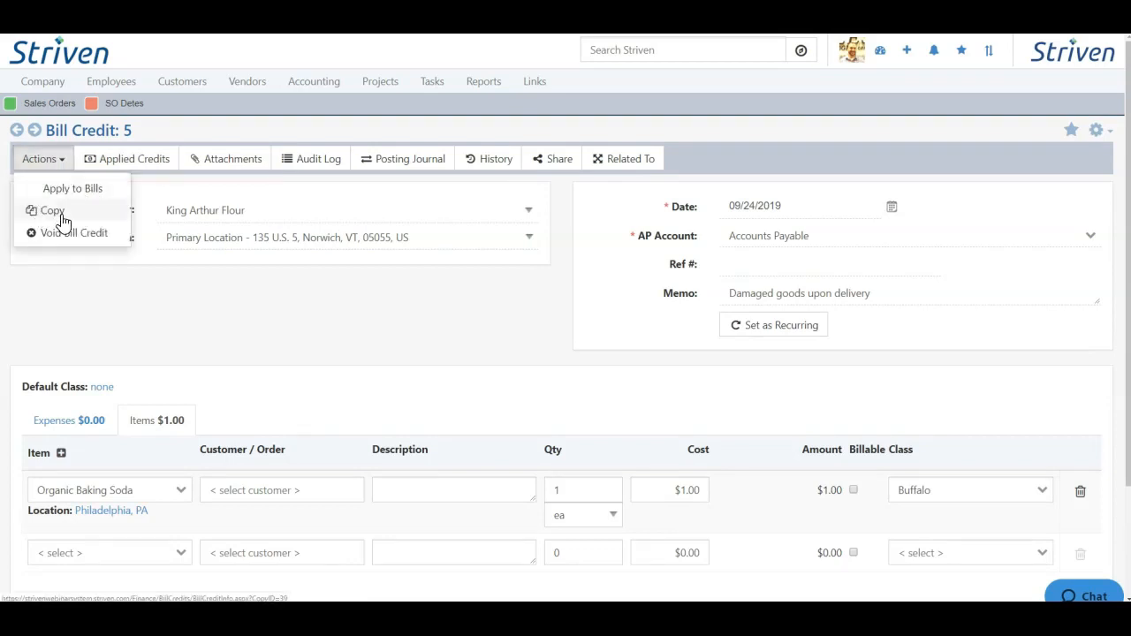
{"action": "left_click", "coordinate": [159, 284]}
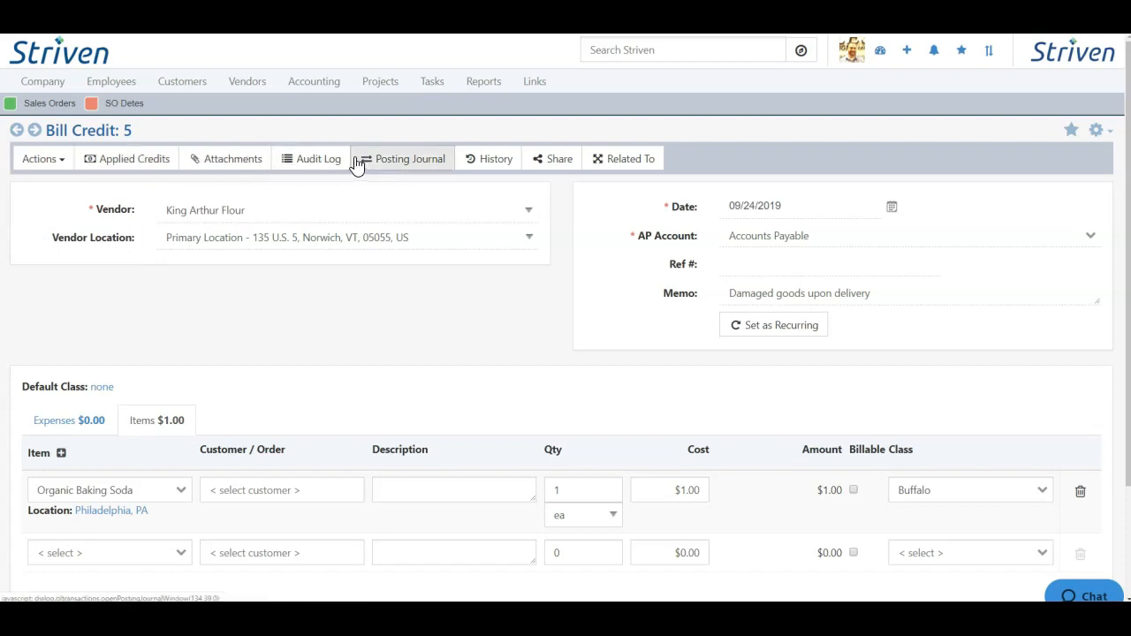
{"action": "left_click", "coordinate": [412, 162]}
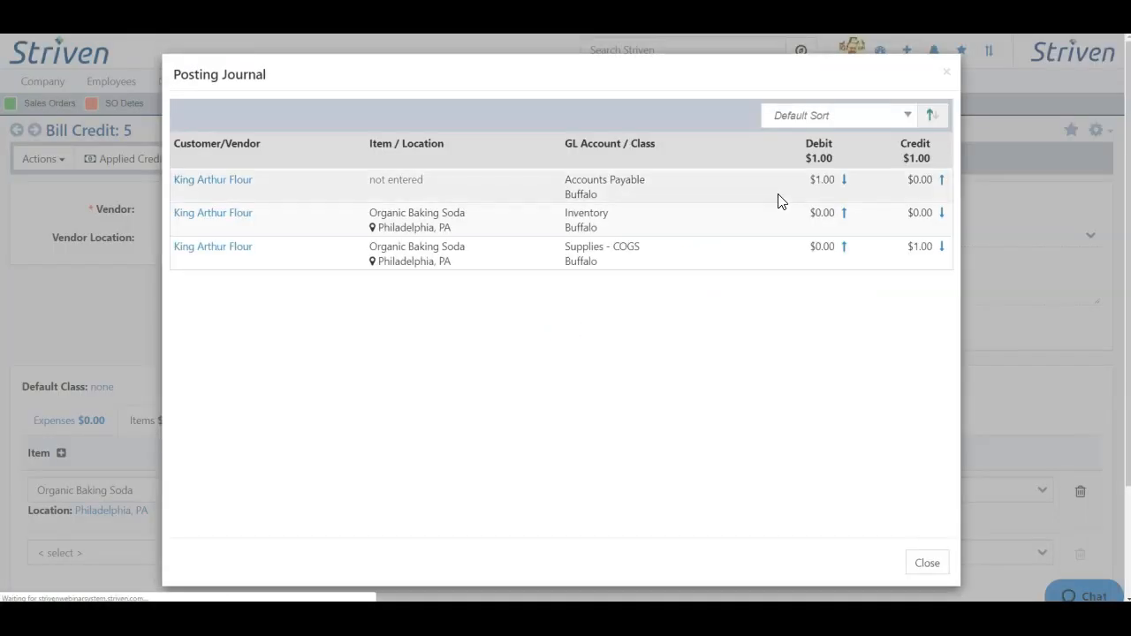
{"action": "left_click", "coordinate": [946, 72]}
{"action": "left_click", "coordinate": [492, 166]}
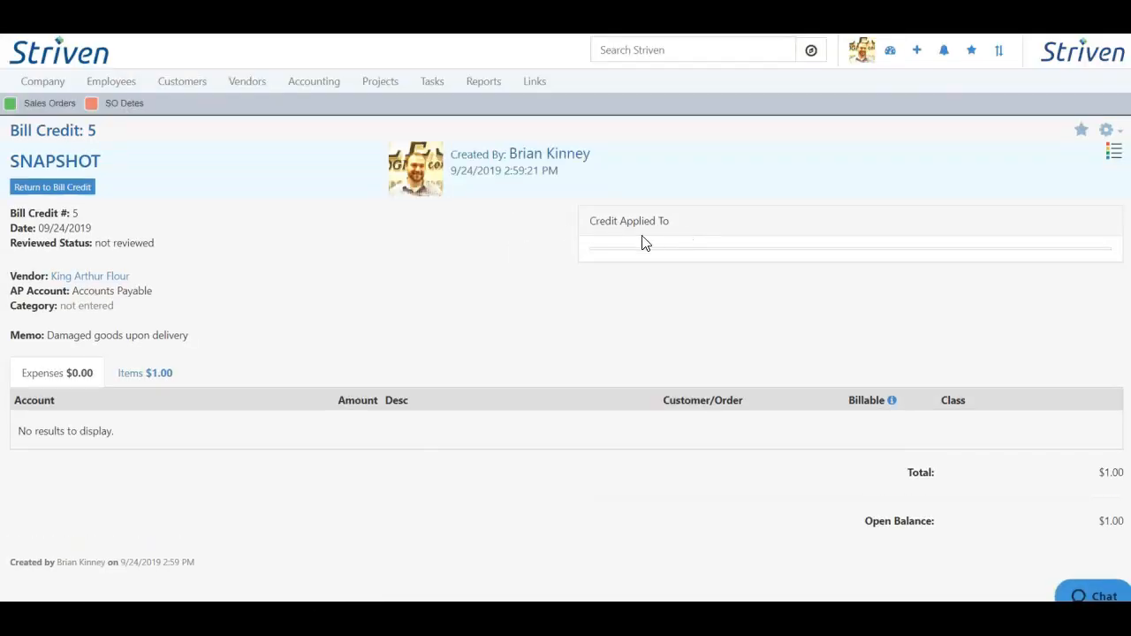
{"action": "left_click", "coordinate": [71, 189]}
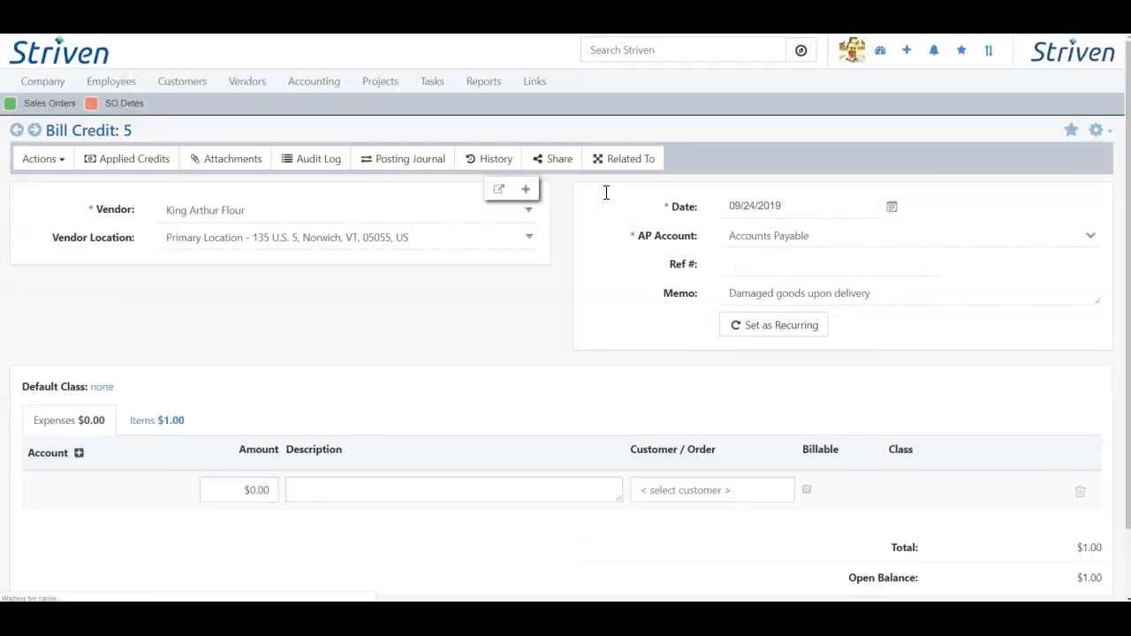
{"action": "left_click", "coordinate": [633, 161]}
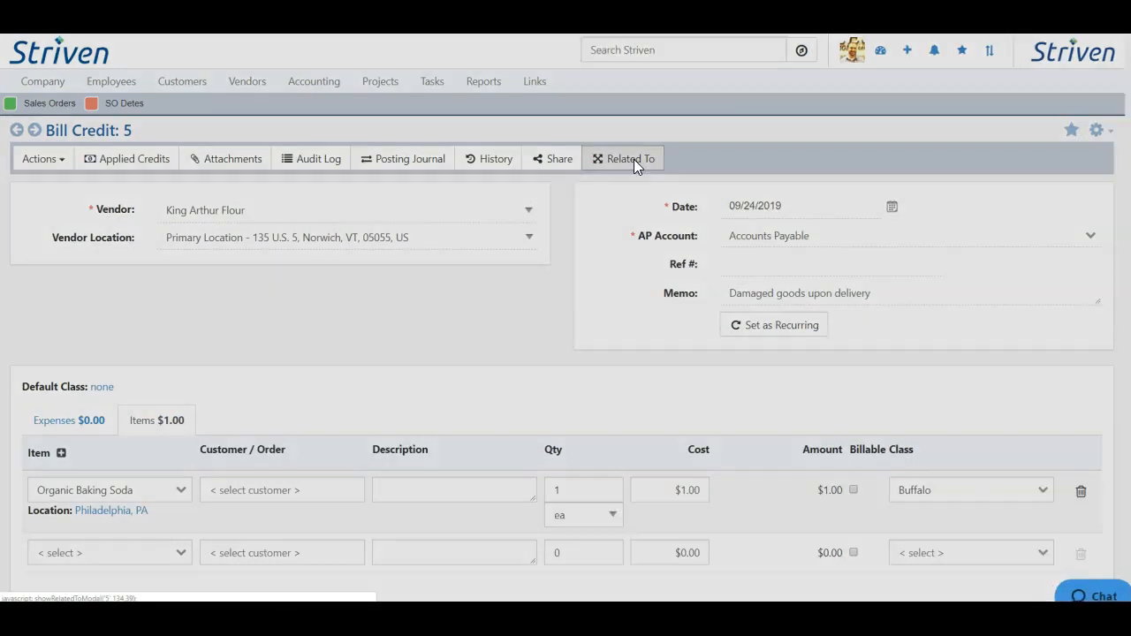
{"action": "left_click", "coordinate": [768, 75]}
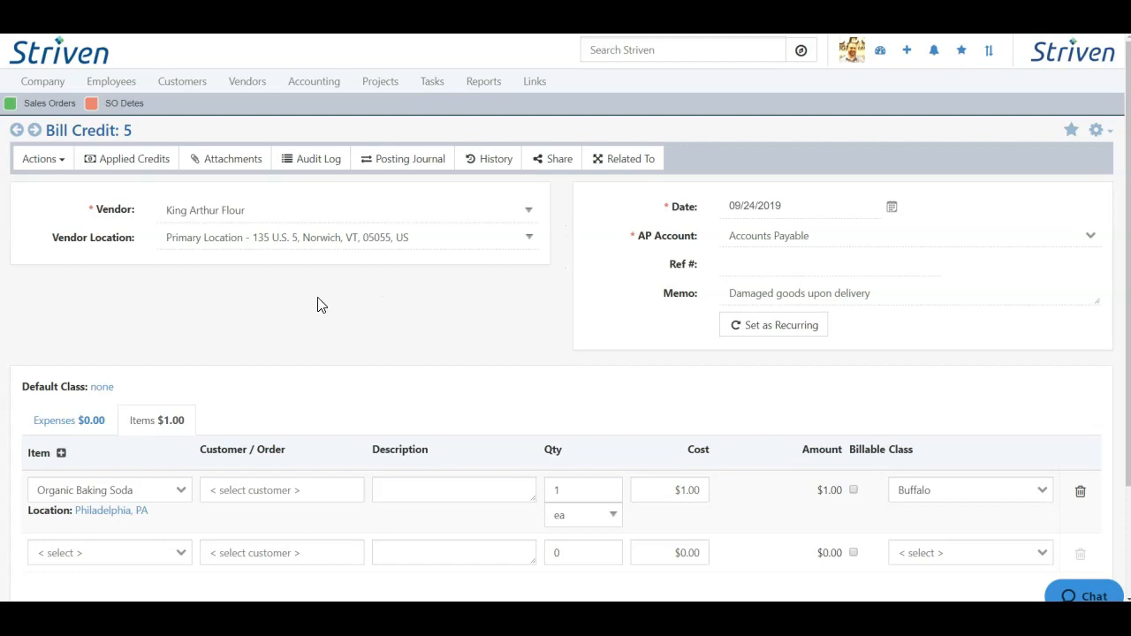
Step: Select the vendor's open bill due 10/24/2019 for the credit and set the amount to apply to $0.50
{"action": "left_click", "coordinate": [63, 168]}
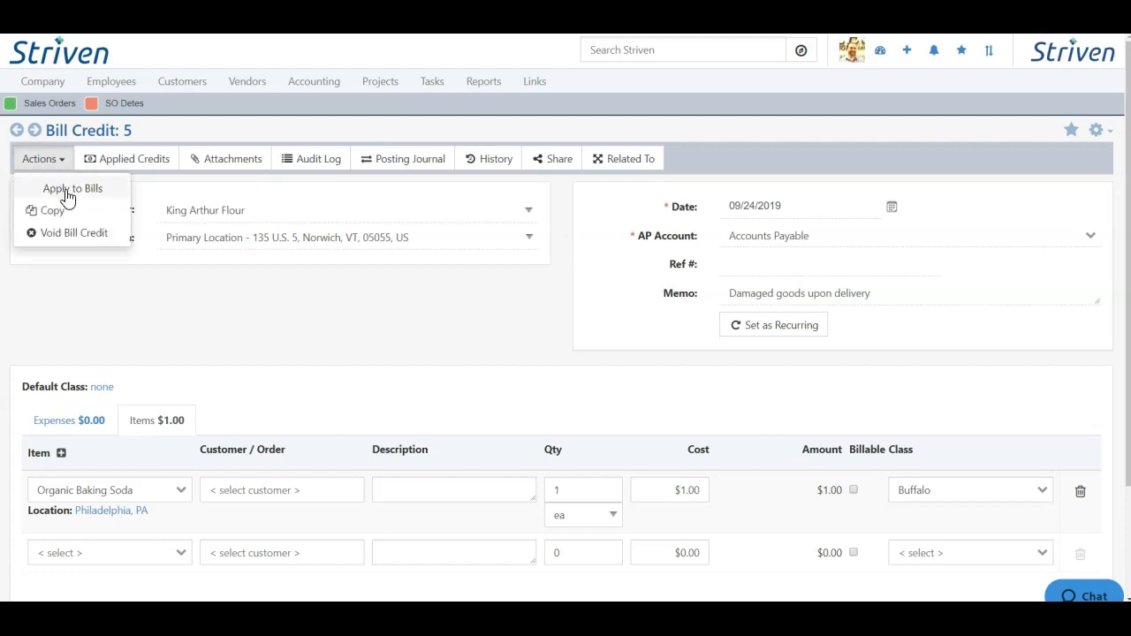
{"action": "left_click", "coordinate": [71, 190]}
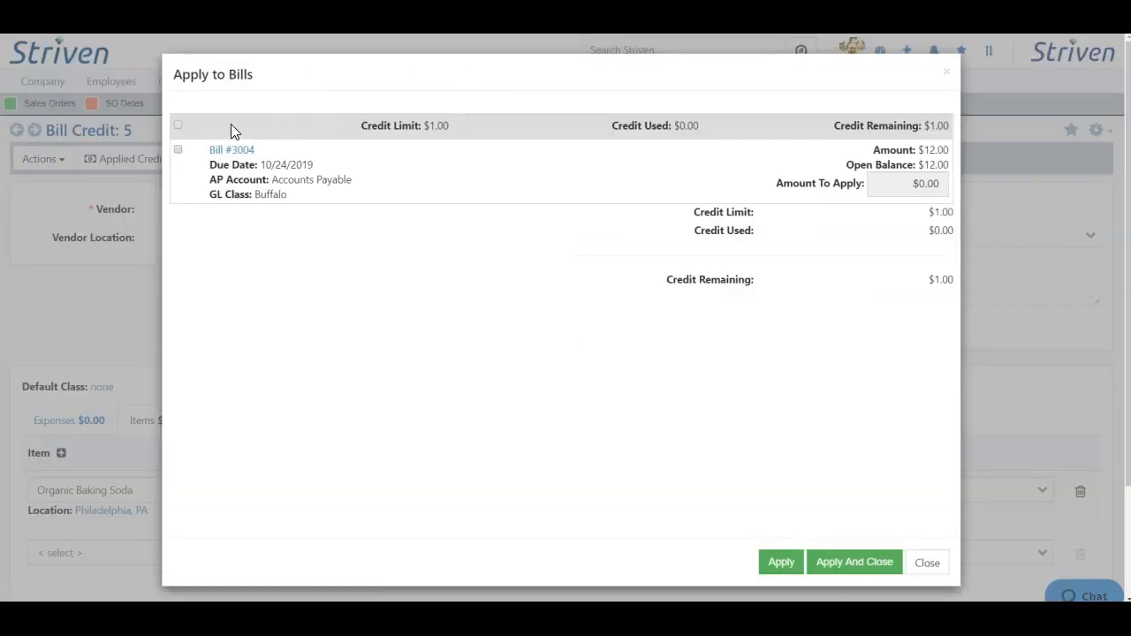
{"action": "left_click", "coordinate": [179, 150]}
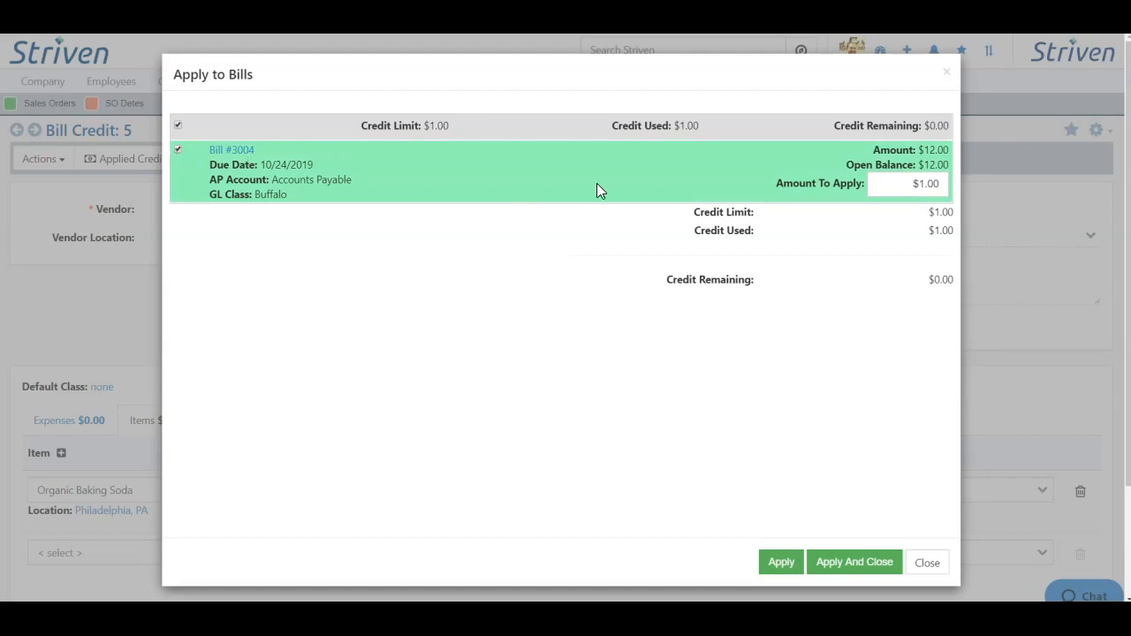
{"action": "left_click", "coordinate": [919, 184]}
{"action": "left_click", "coordinate": [892, 224]}
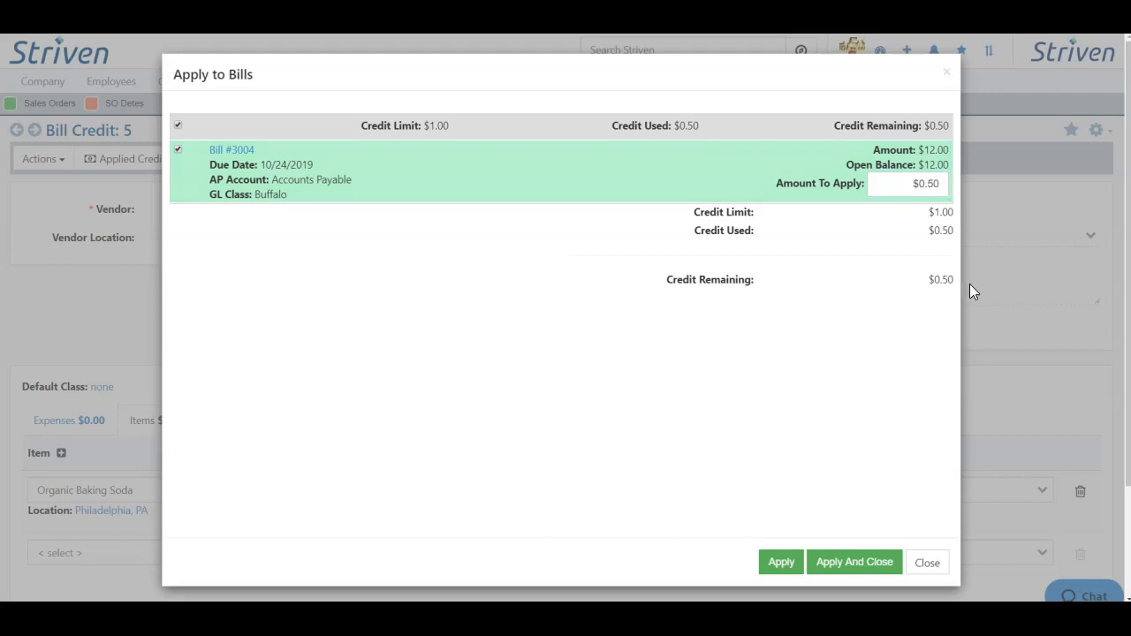
Step: Set the amount to apply to $1.00, apply the credit to the bill and close the dialog
{"action": "left_click", "coordinate": [913, 183]}
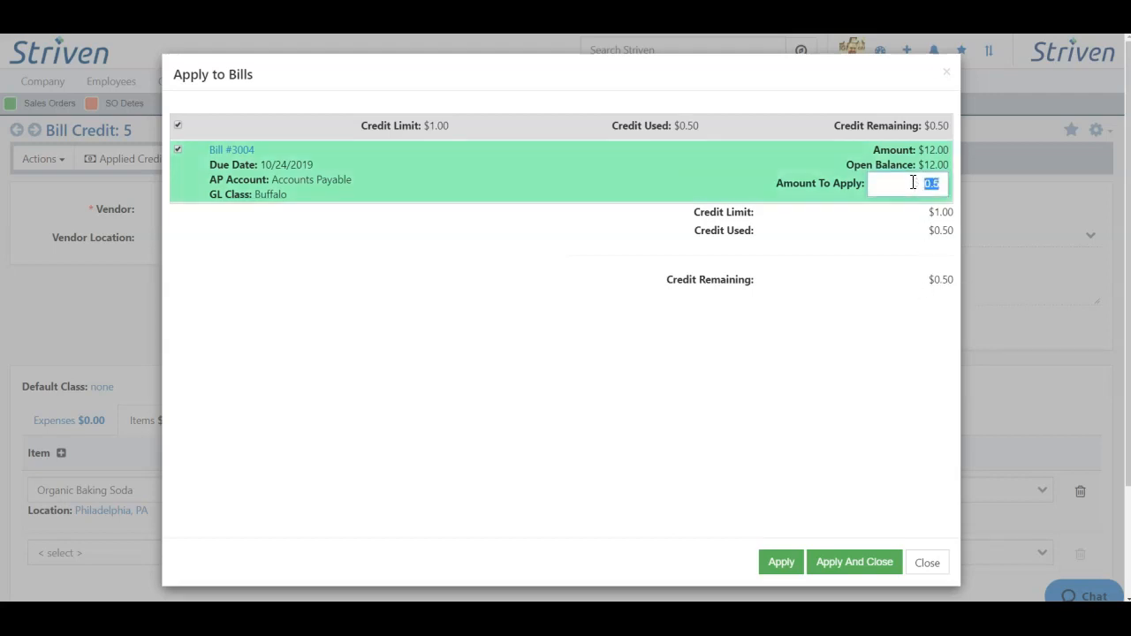
{"action": "type", "text": "1"}
{"action": "left_click", "coordinate": [891, 249]}
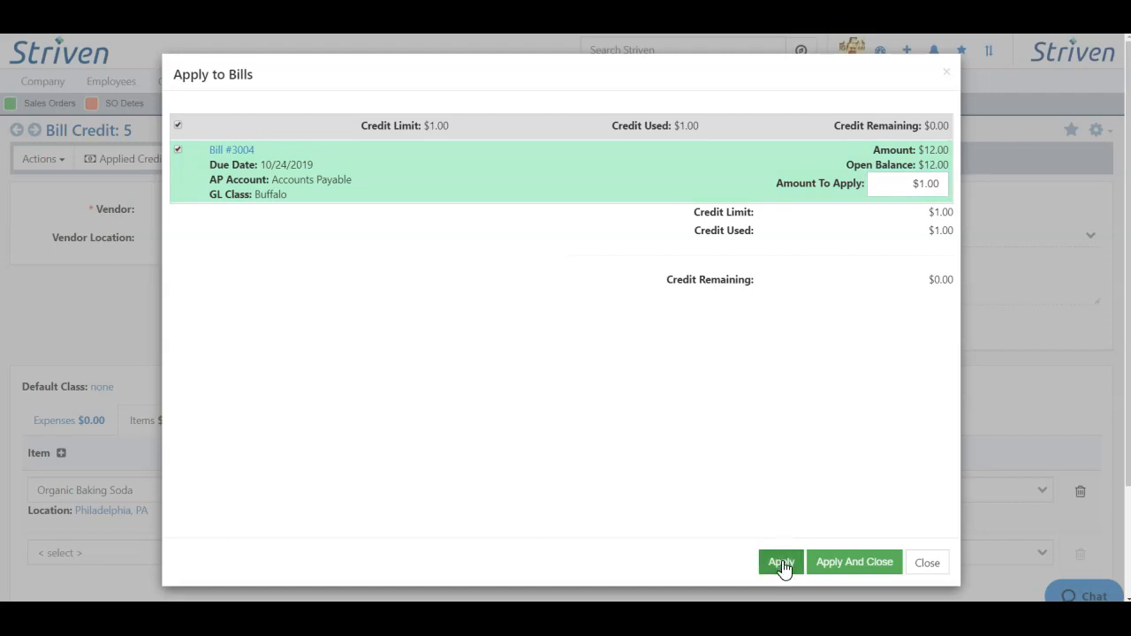
{"action": "left_click", "coordinate": [837, 570]}
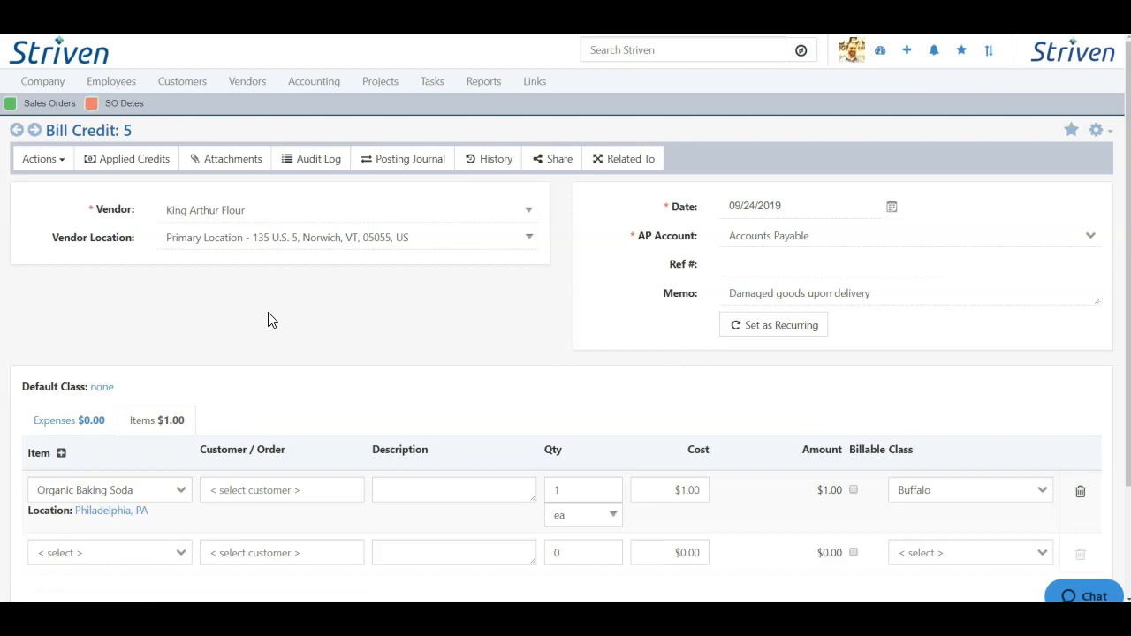
Step: Check the credit's applied credits, including selecting the bill for un-applying, and its related transactions
{"action": "left_click", "coordinate": [127, 168]}
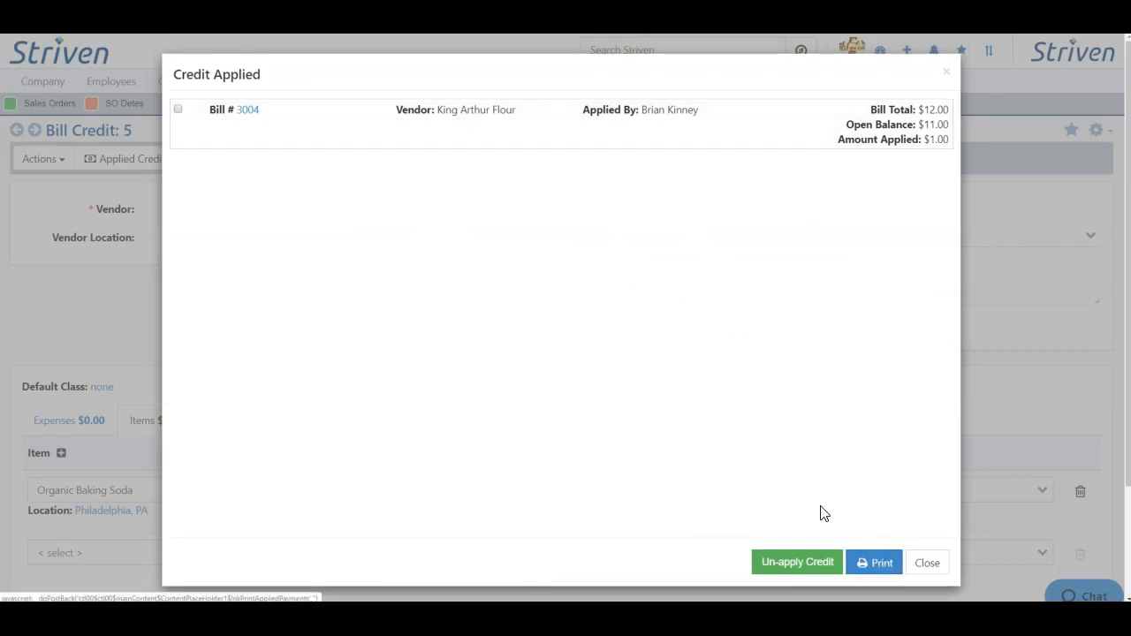
{"action": "left_click", "coordinate": [177, 109]}
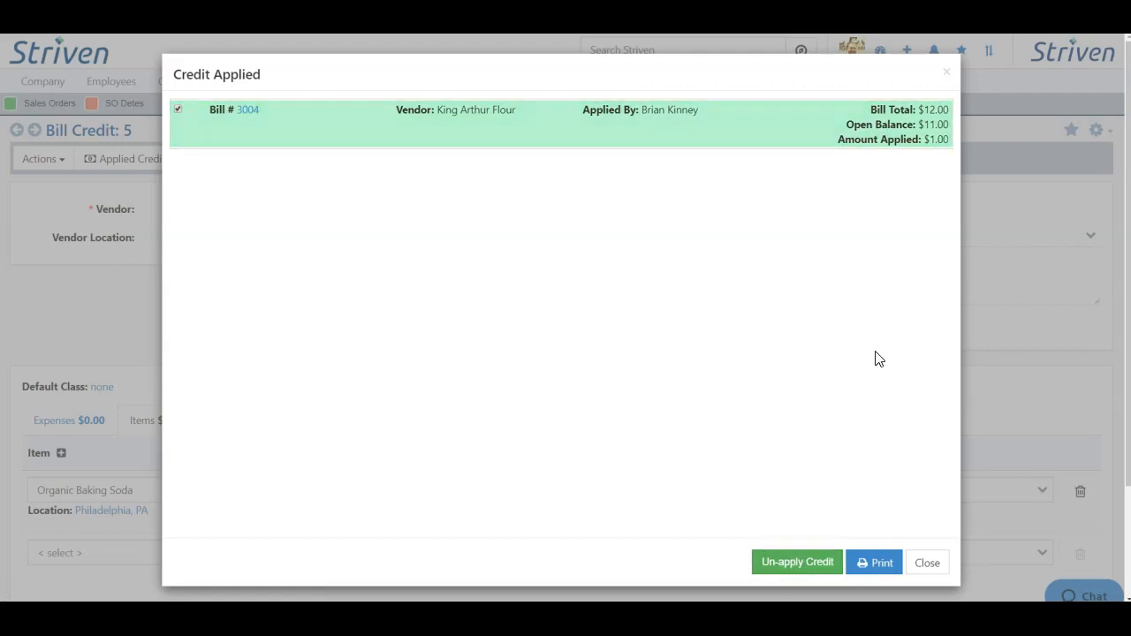
{"action": "left_click", "coordinate": [940, 559]}
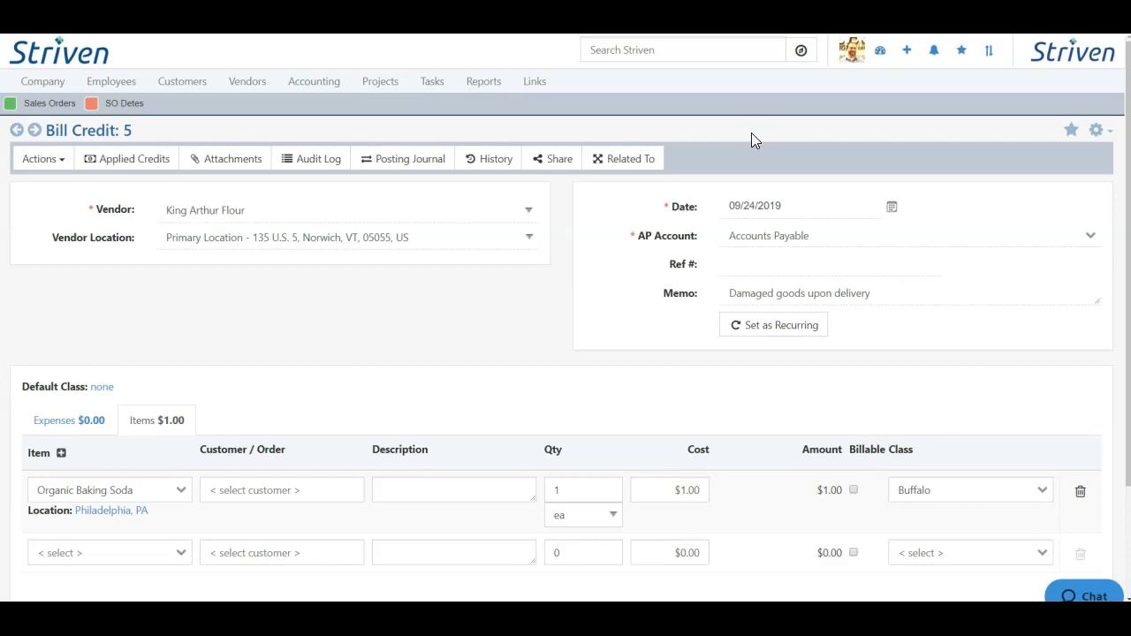
{"action": "left_click", "coordinate": [622, 159]}
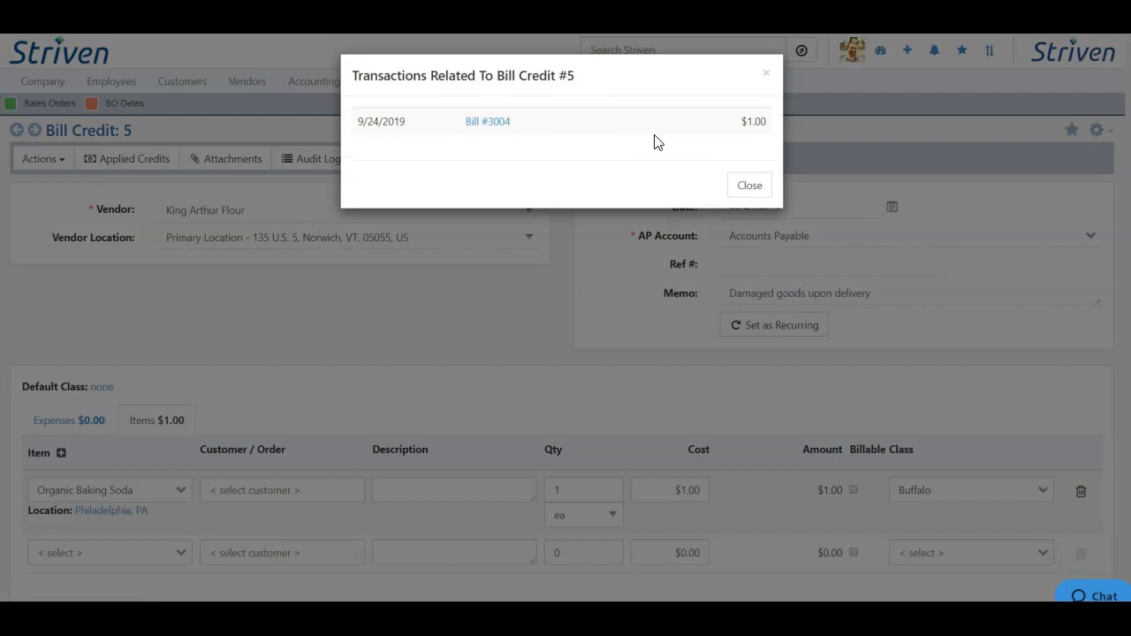
{"action": "left_click", "coordinate": [766, 76]}
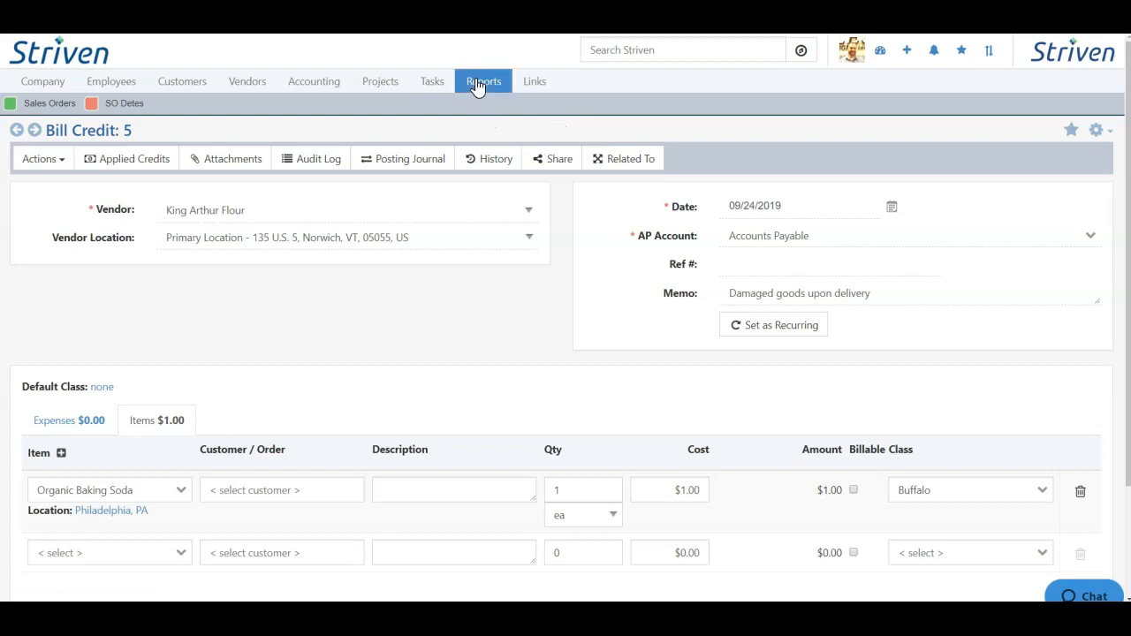
Step: Run the Purchasing by Vendor report for all date periods
{"action": "mouse_move", "coordinate": [478, 88]}
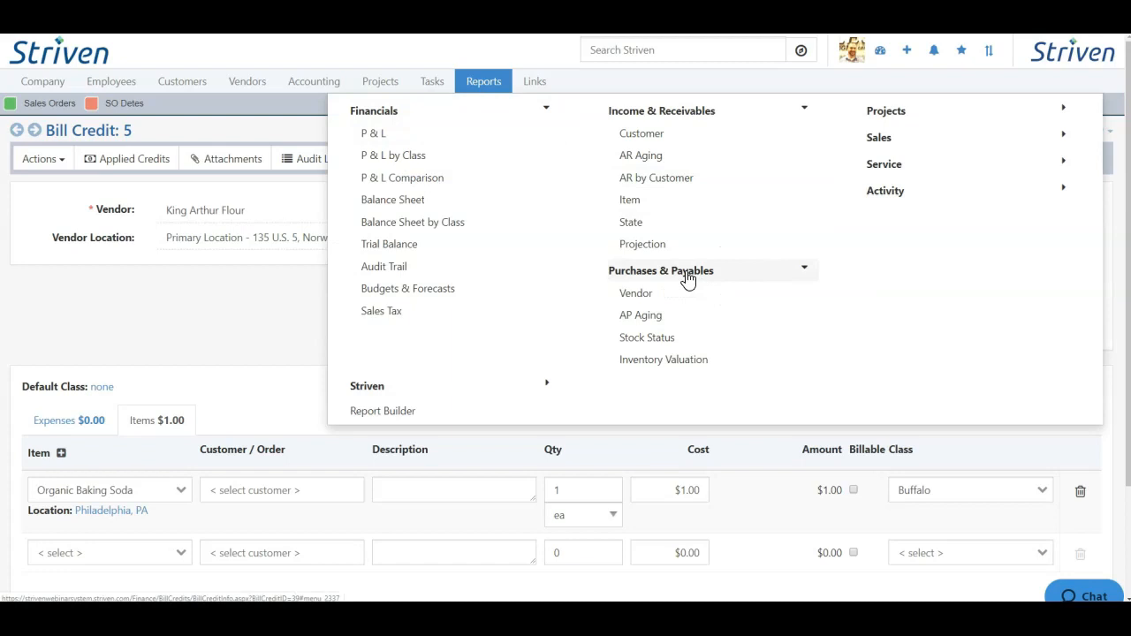
{"action": "left_click", "coordinate": [637, 297]}
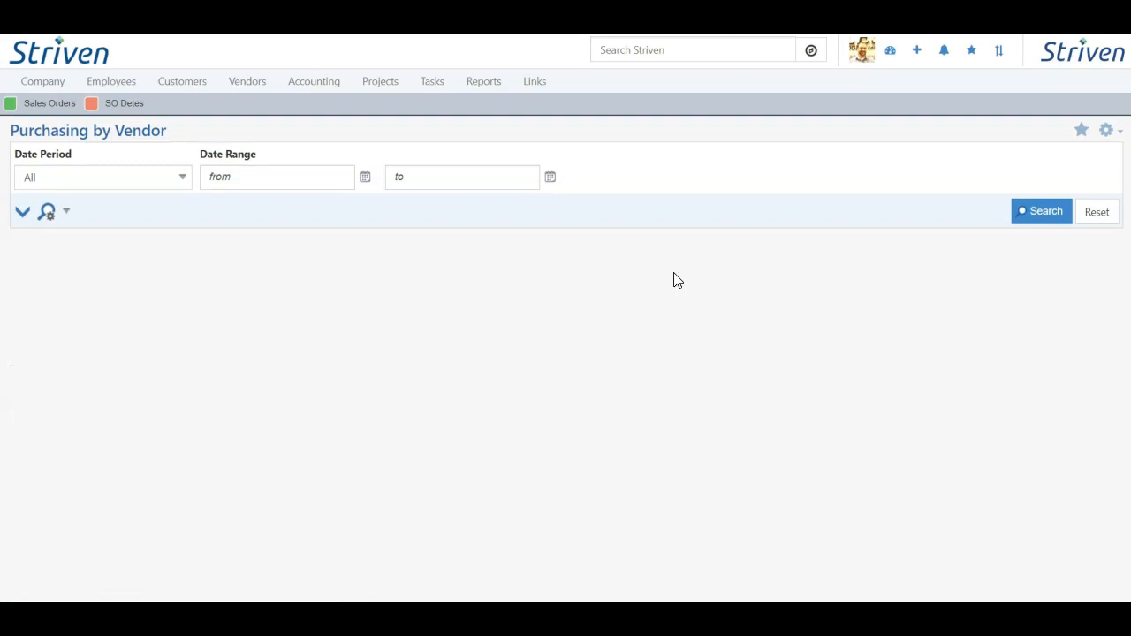
{"action": "left_click", "coordinate": [1057, 217]}
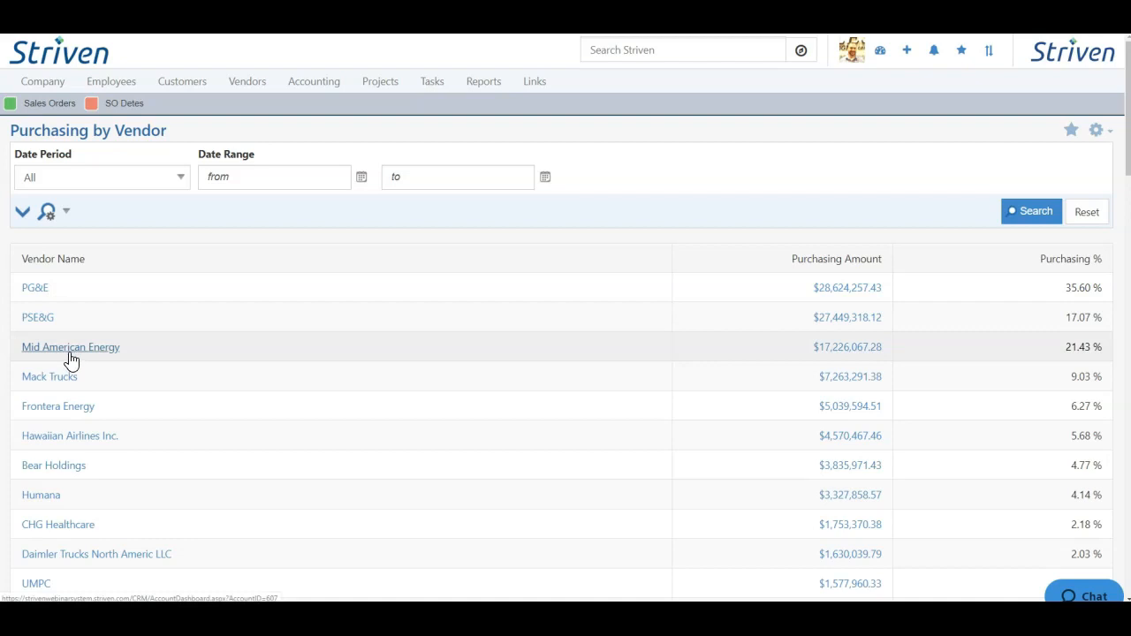
Step: Check Mid American Energy's vendor dashboard and its Go to destinations, and view PSE&G's purchasing detail from the report
{"action": "left_click", "coordinate": [67, 350]}
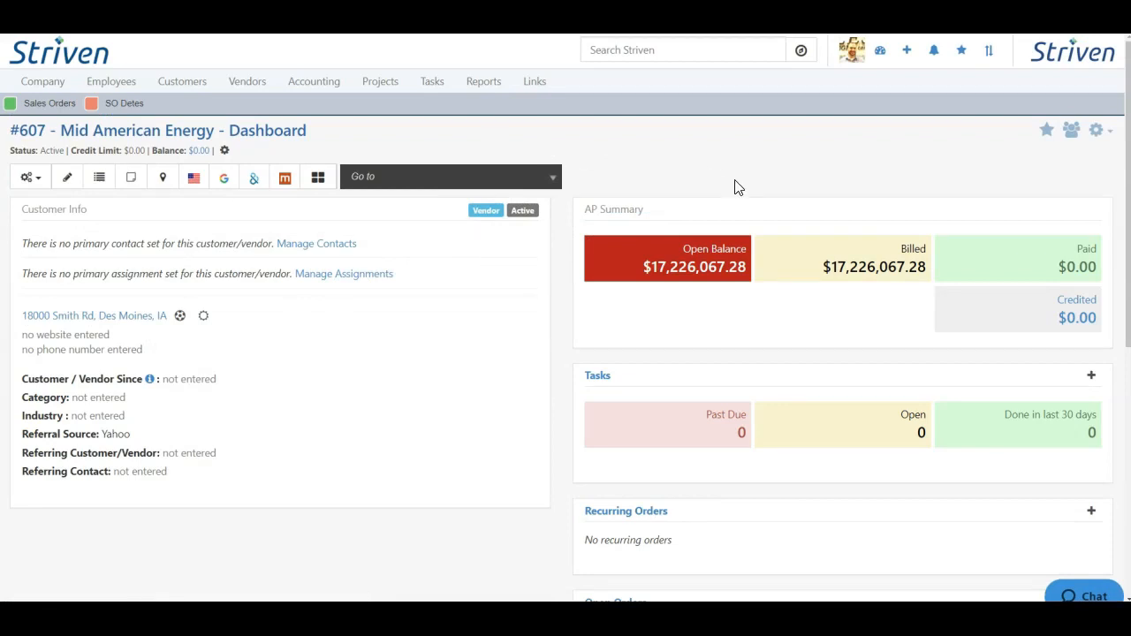
{"action": "left_click", "coordinate": [415, 178]}
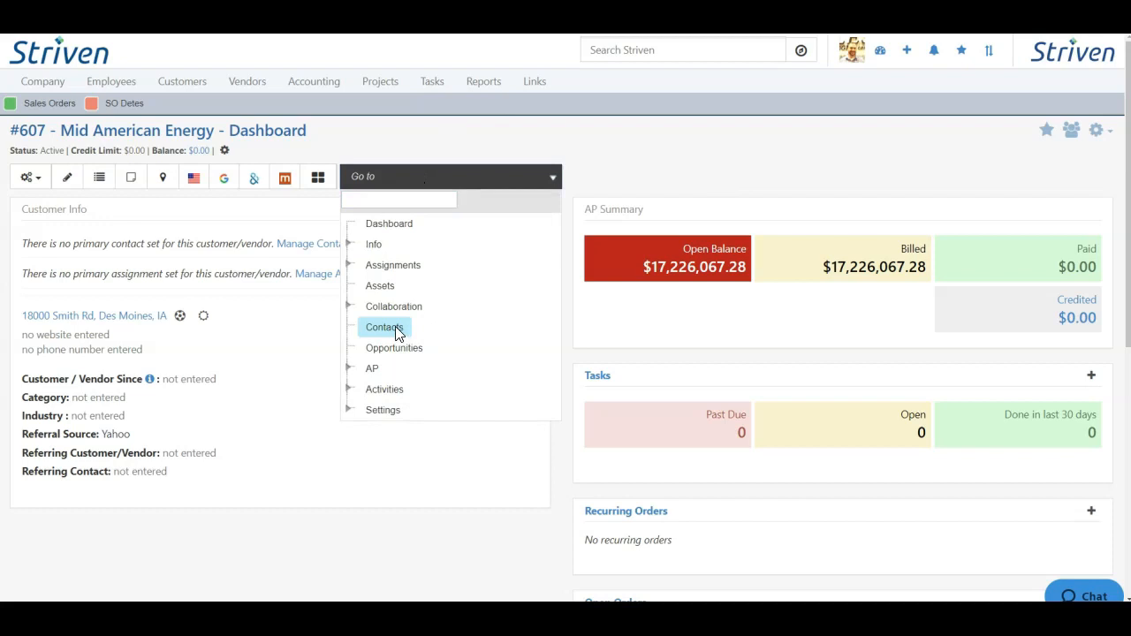
{"action": "left_click", "coordinate": [350, 244]}
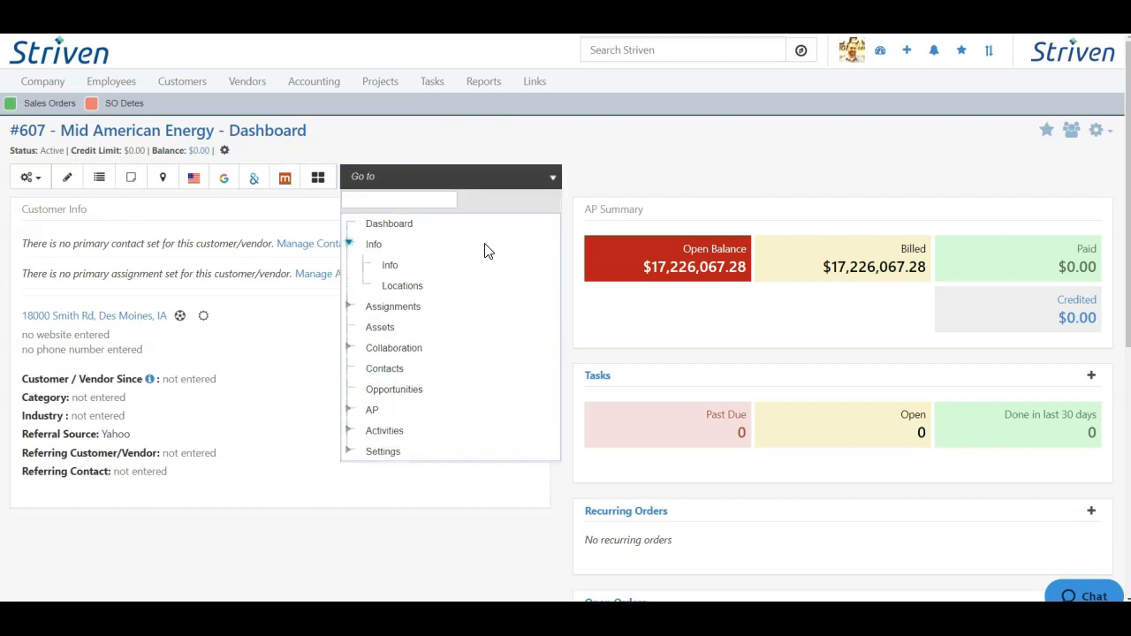
{"action": "left_click", "coordinate": [550, 99]}
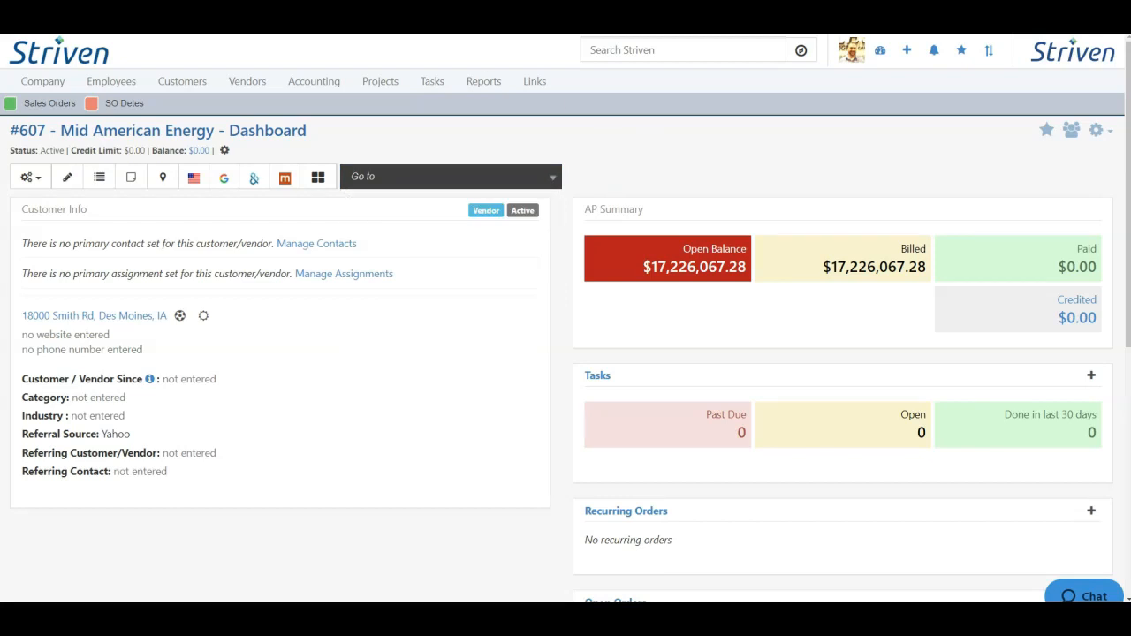
{"action": "key", "text": "ctrl+w"}
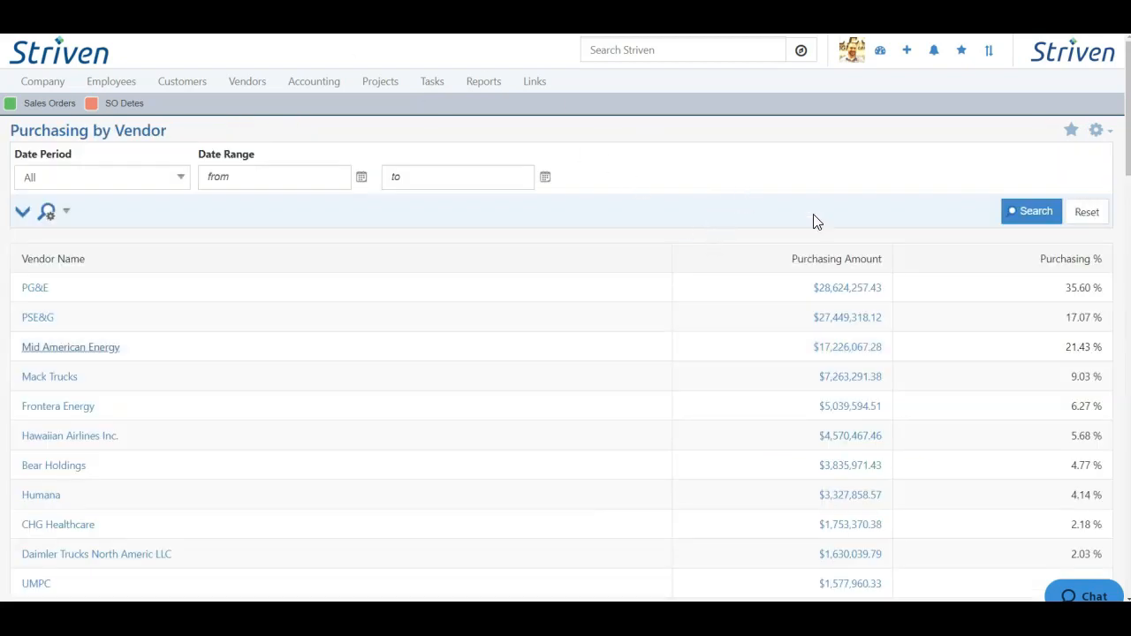
{"action": "left_click", "coordinate": [847, 318]}
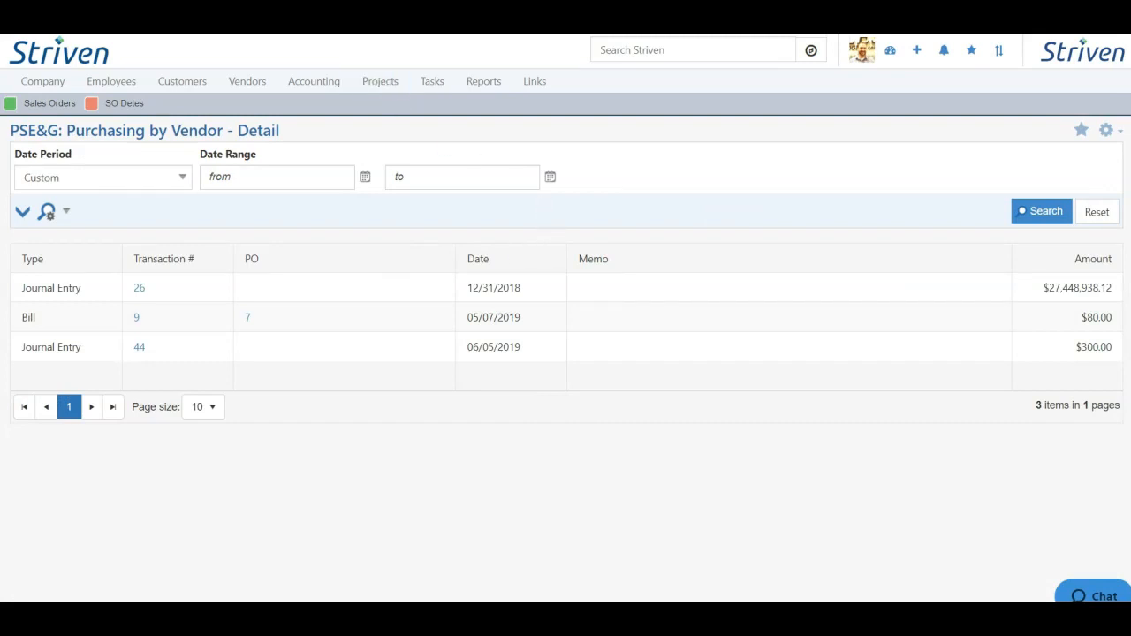
{"action": "left_click", "coordinate": [398, 17]}
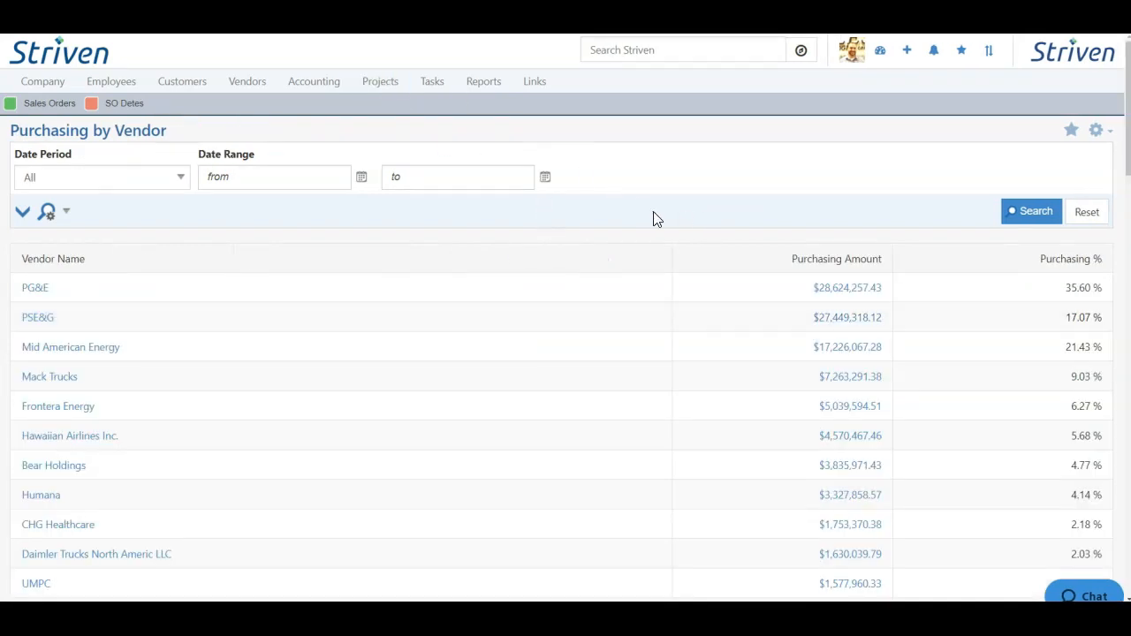
Step: Examine the date period choices and date range calendars available for filtering the Purchasing by Vendor report
{"action": "left_click", "coordinate": [150, 182]}
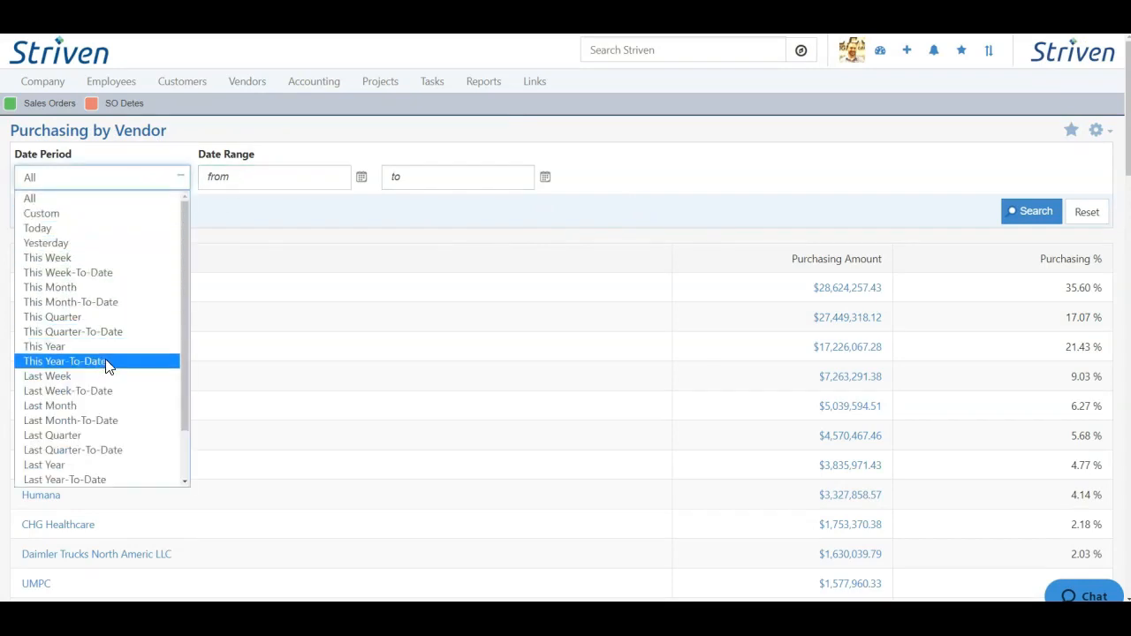
{"action": "left_click", "coordinate": [283, 219]}
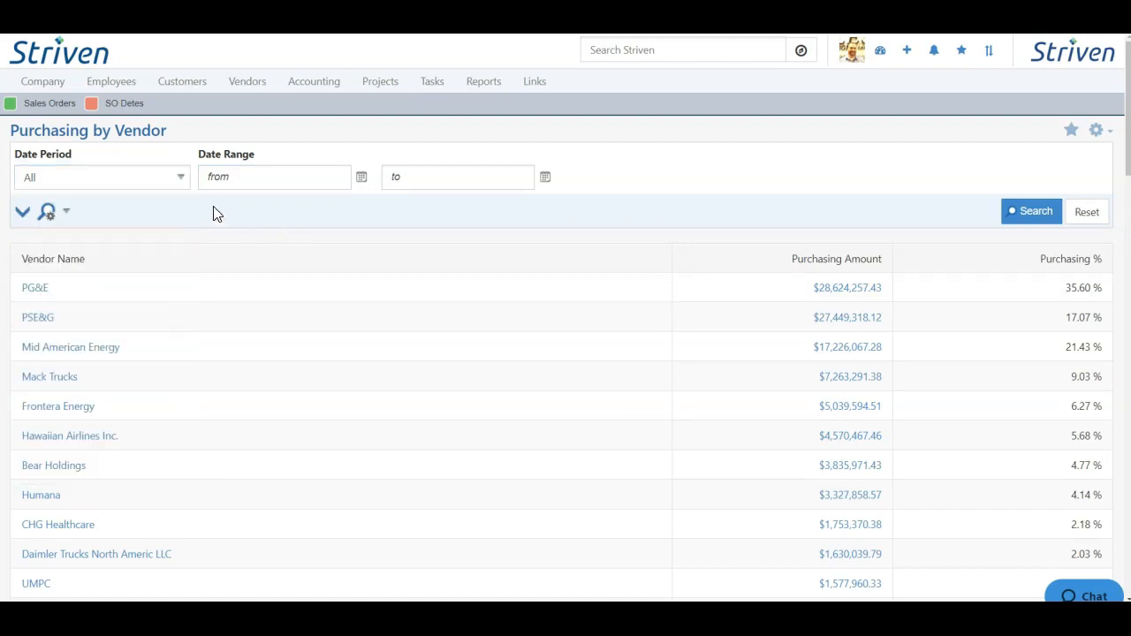
{"action": "left_click", "coordinate": [260, 188]}
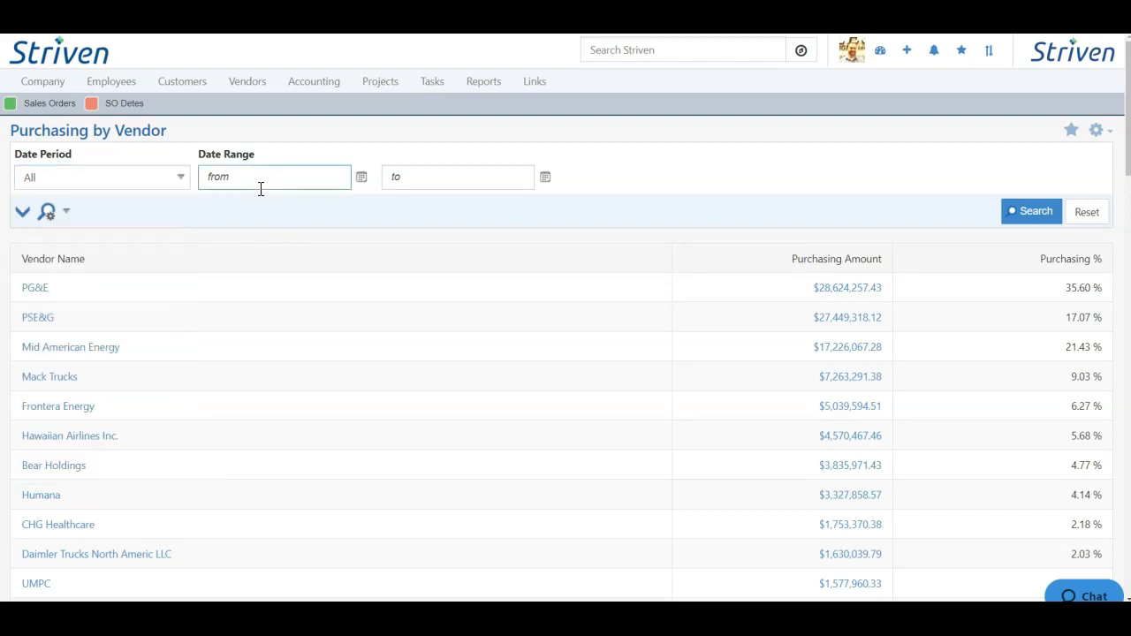
{"action": "left_click", "coordinate": [370, 186]}
{"action": "left_click", "coordinate": [547, 182]}
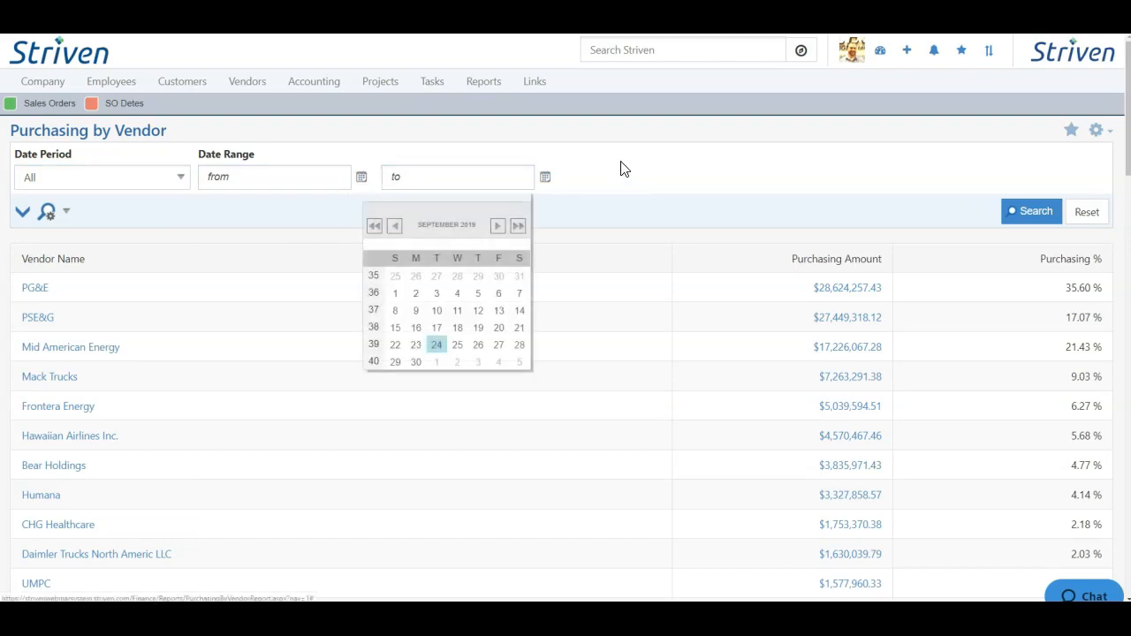
{"action": "left_click", "coordinate": [621, 176]}
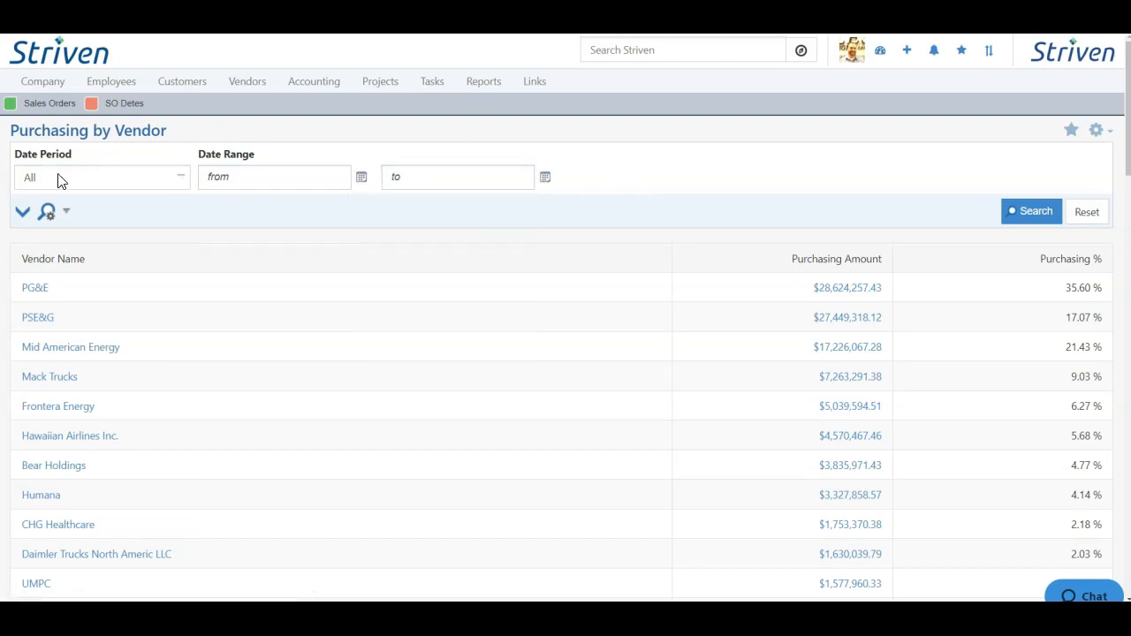
Step: Expand the Purchasing by Vendor filters and examine the item category, item, saved search and export options
{"action": "left_click", "coordinate": [22, 217]}
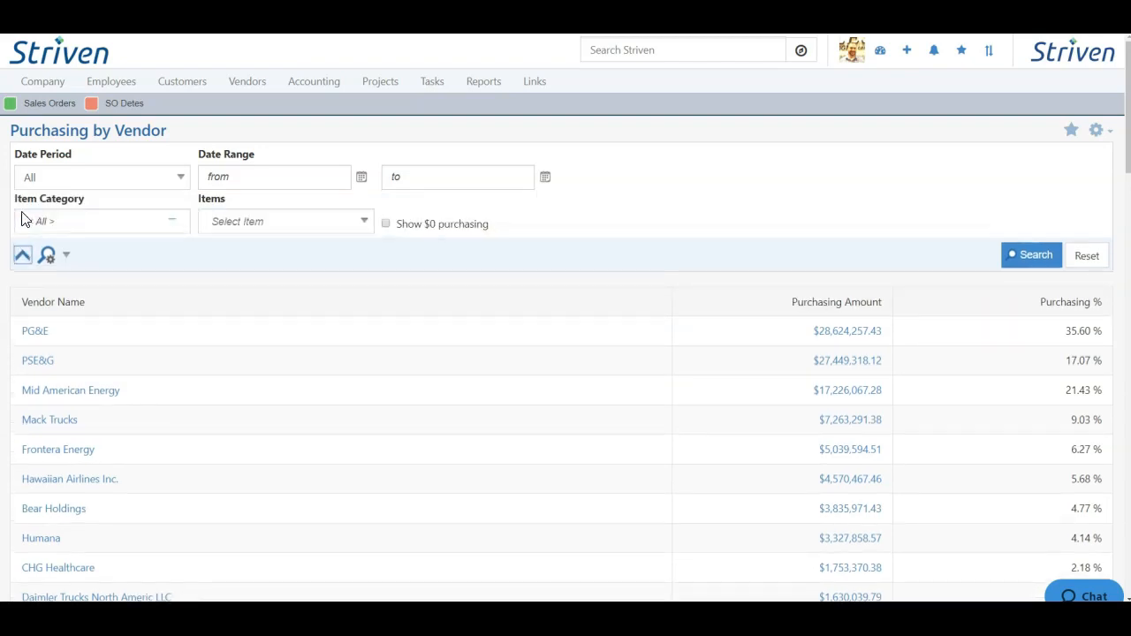
{"action": "left_click", "coordinate": [149, 227]}
{"action": "left_click", "coordinate": [314, 222]}
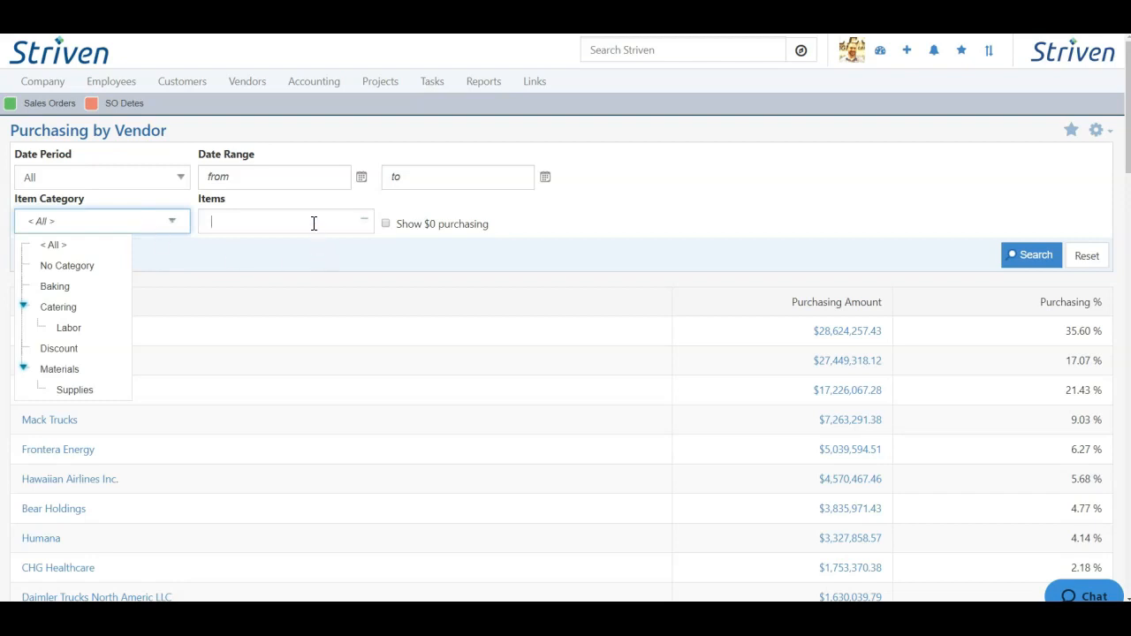
{"action": "left_click", "coordinate": [440, 261]}
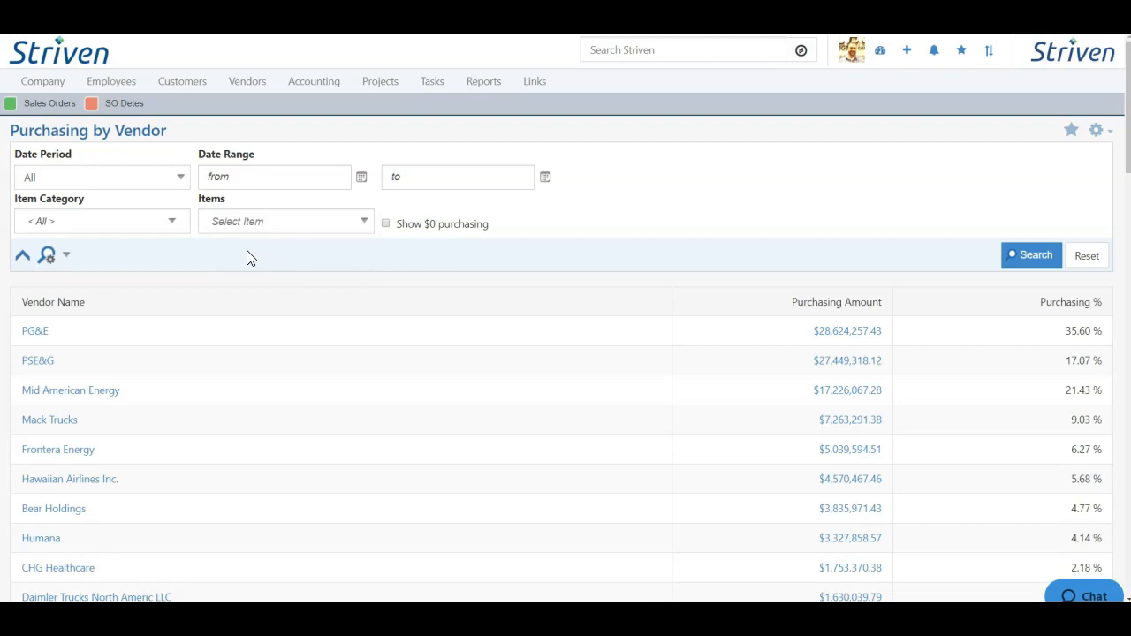
{"action": "left_click", "coordinate": [69, 261]}
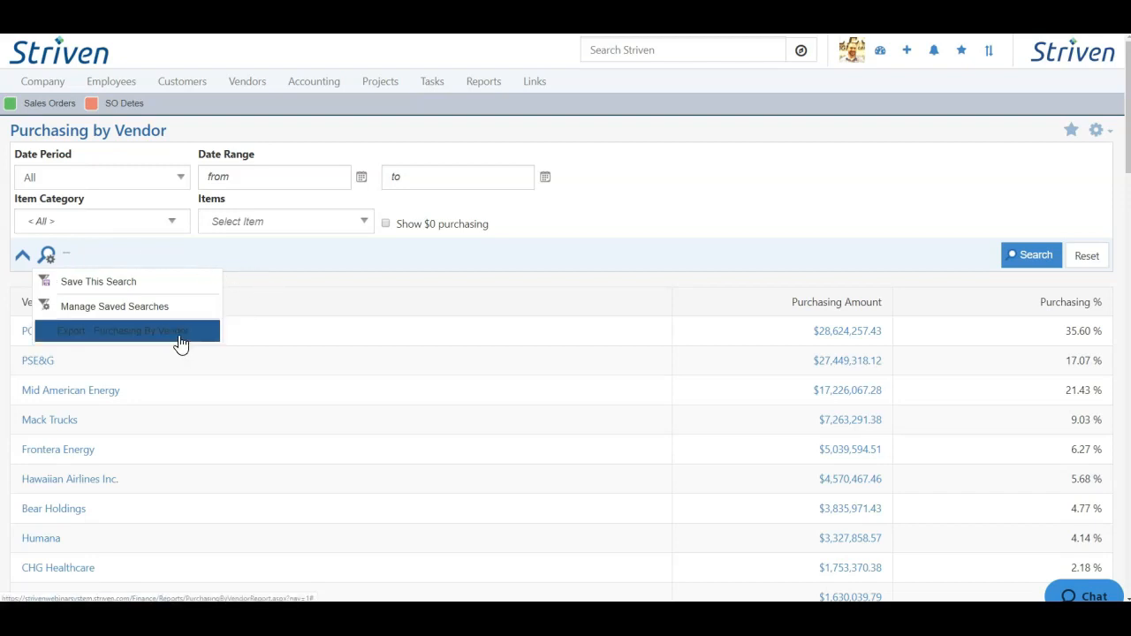
{"action": "left_click", "coordinate": [273, 256]}
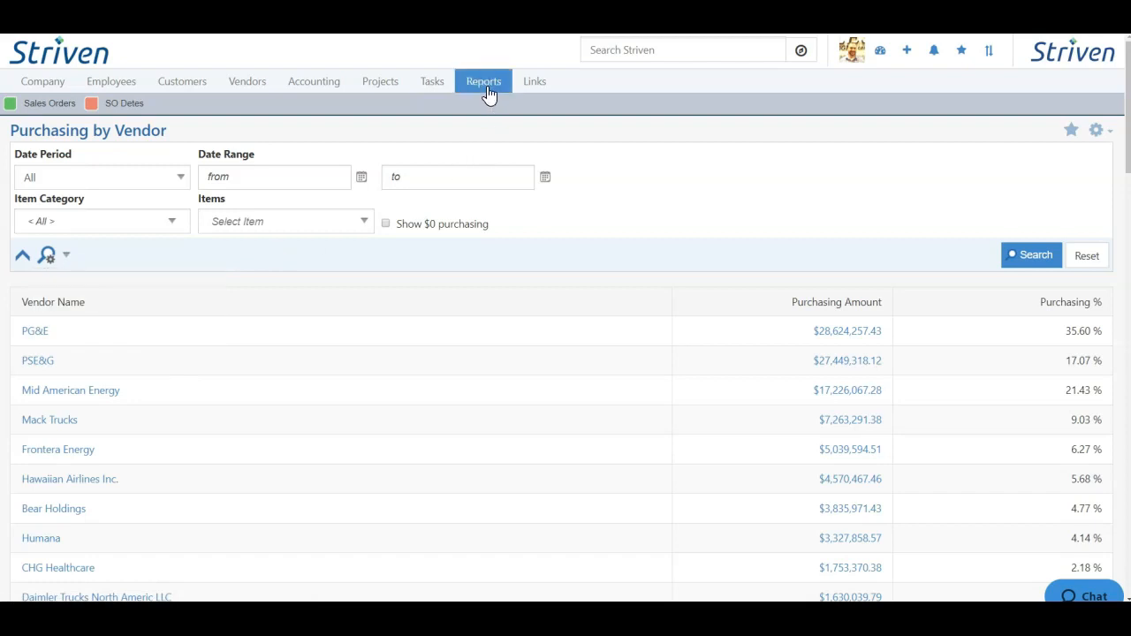
Step: Run the AP Aging report with its default date, interval and bucket settings for all vendors
{"action": "mouse_move", "coordinate": [487, 92]}
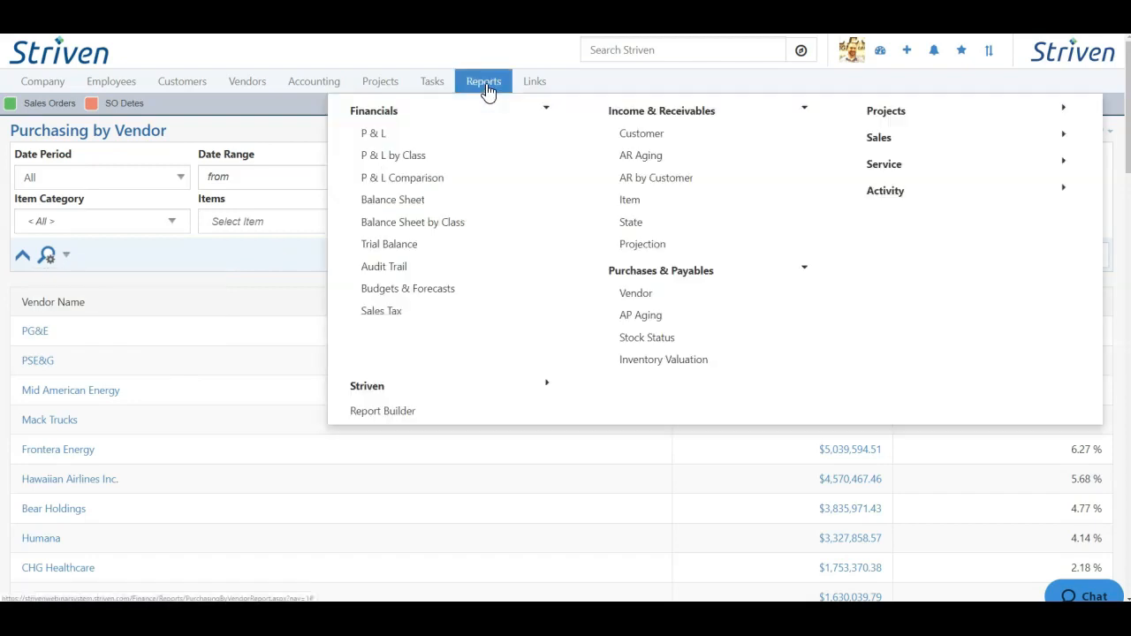
{"action": "left_click", "coordinate": [640, 315]}
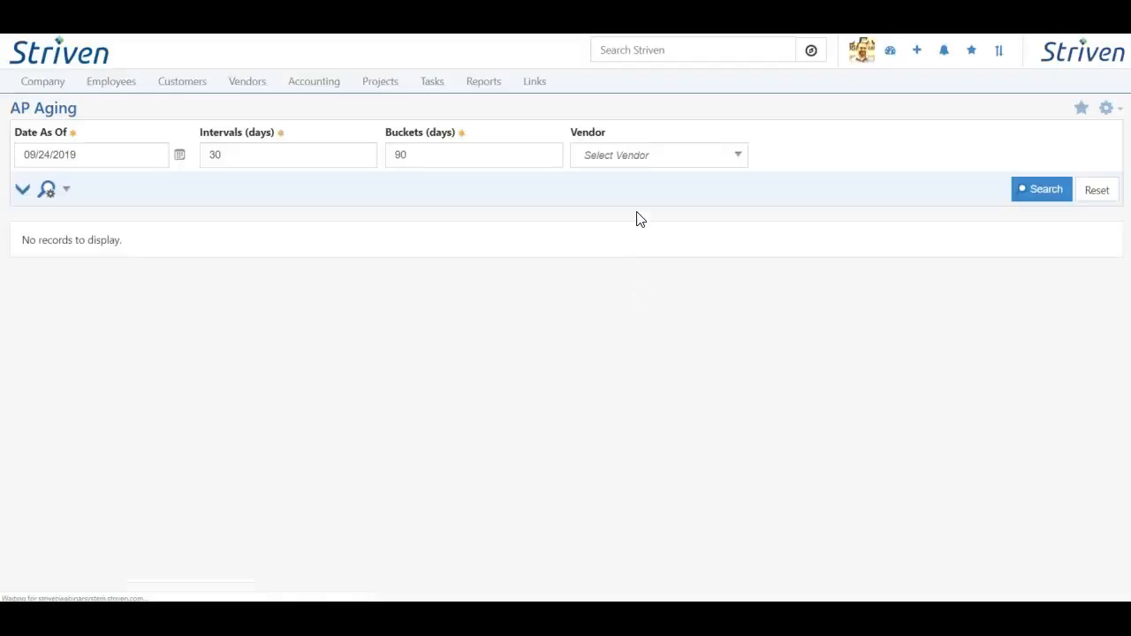
{"action": "left_click", "coordinate": [1039, 216]}
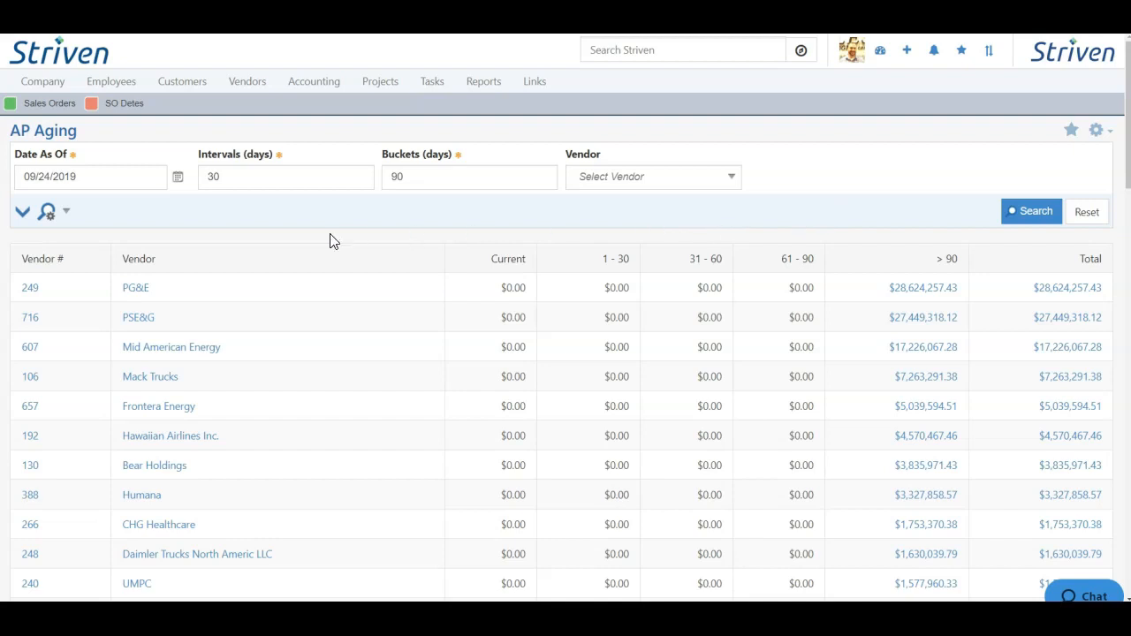
Step: Examine the AP Aging report's interval and bucket settings and its additional category and class filters
{"action": "double_click", "coordinate": [242, 179]}
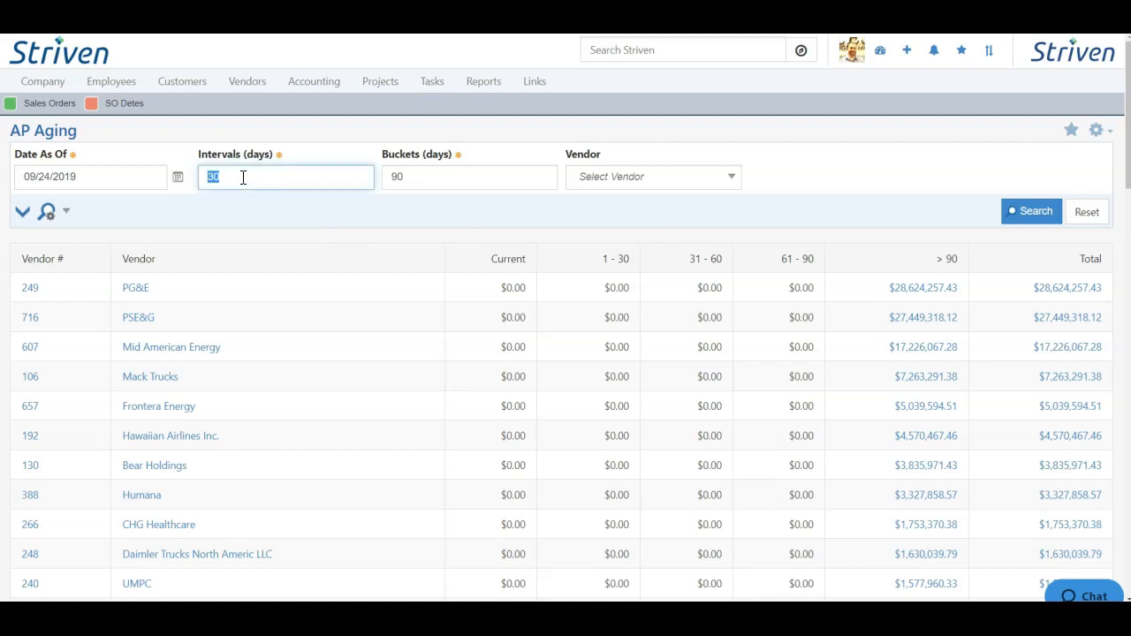
{"action": "double_click", "coordinate": [439, 177]}
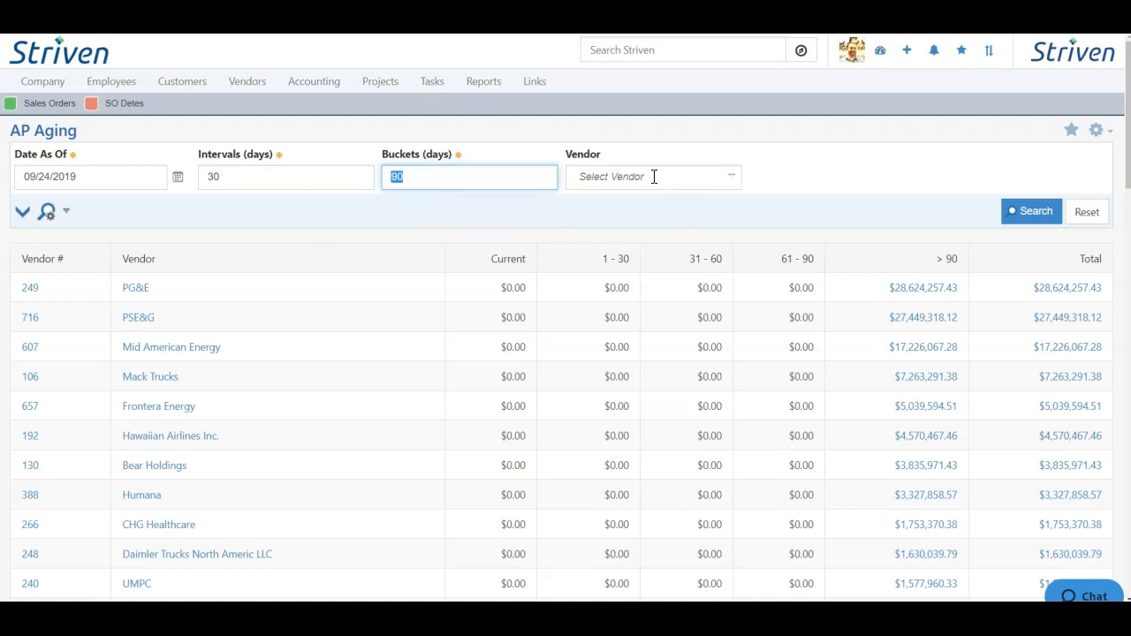
{"action": "left_click", "coordinate": [23, 217]}
{"action": "left_click", "coordinate": [113, 231]}
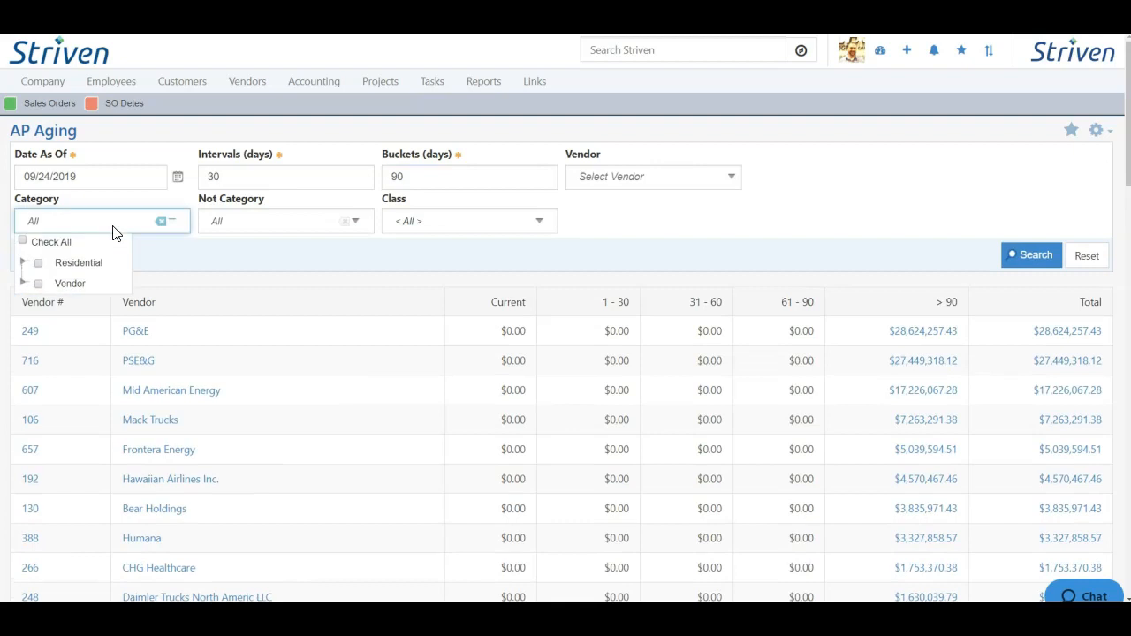
{"action": "left_click", "coordinate": [234, 264]}
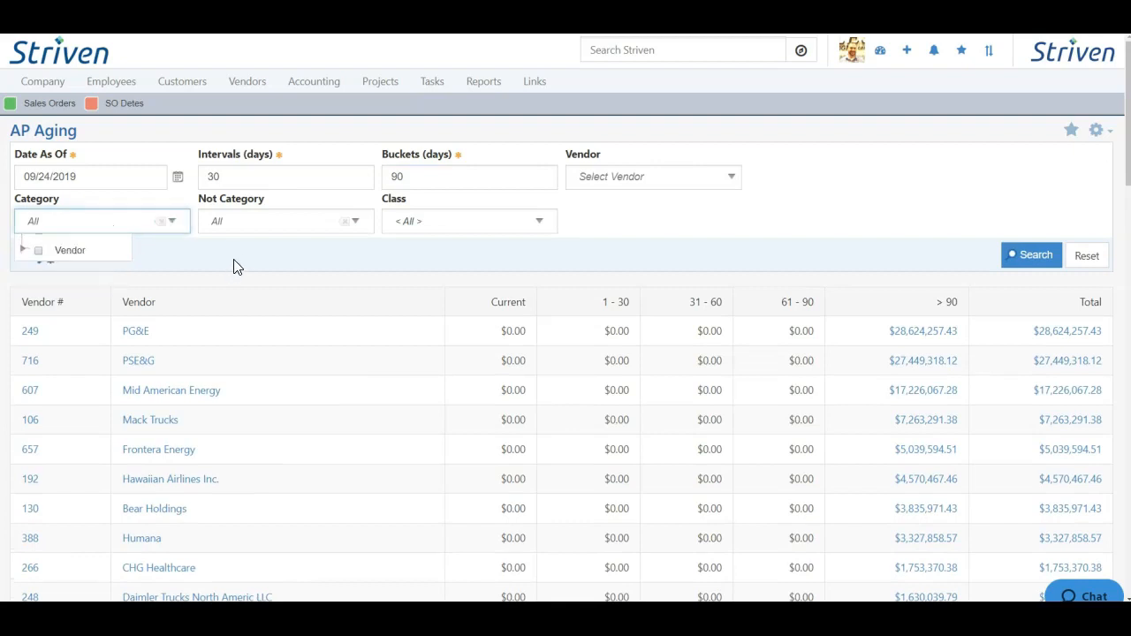
{"action": "left_click", "coordinate": [504, 227]}
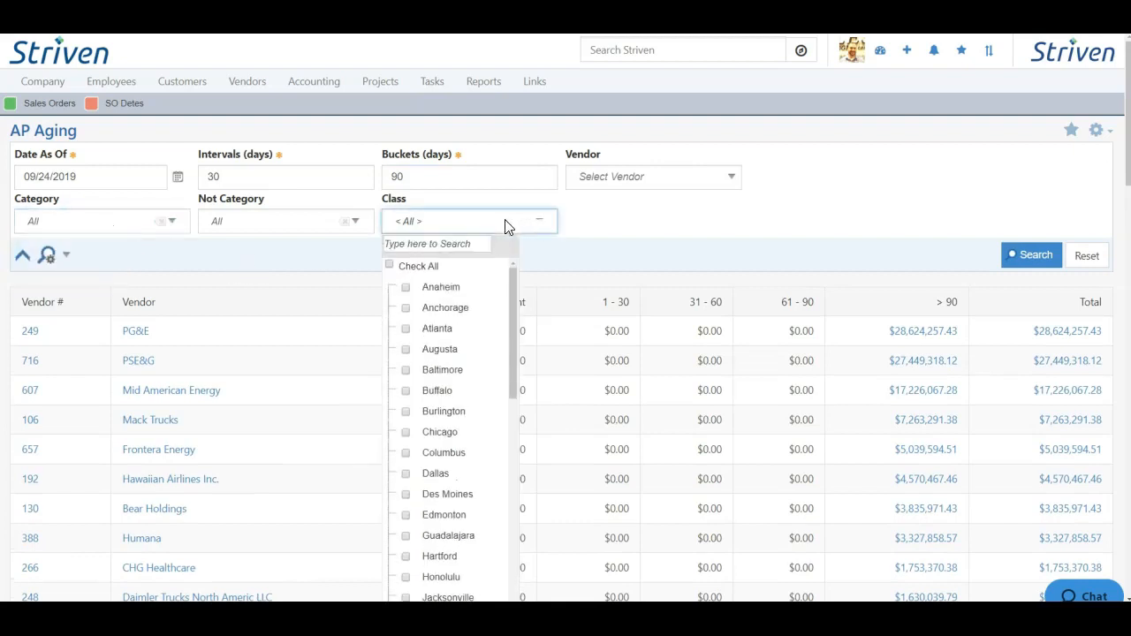
{"action": "left_click", "coordinate": [592, 254]}
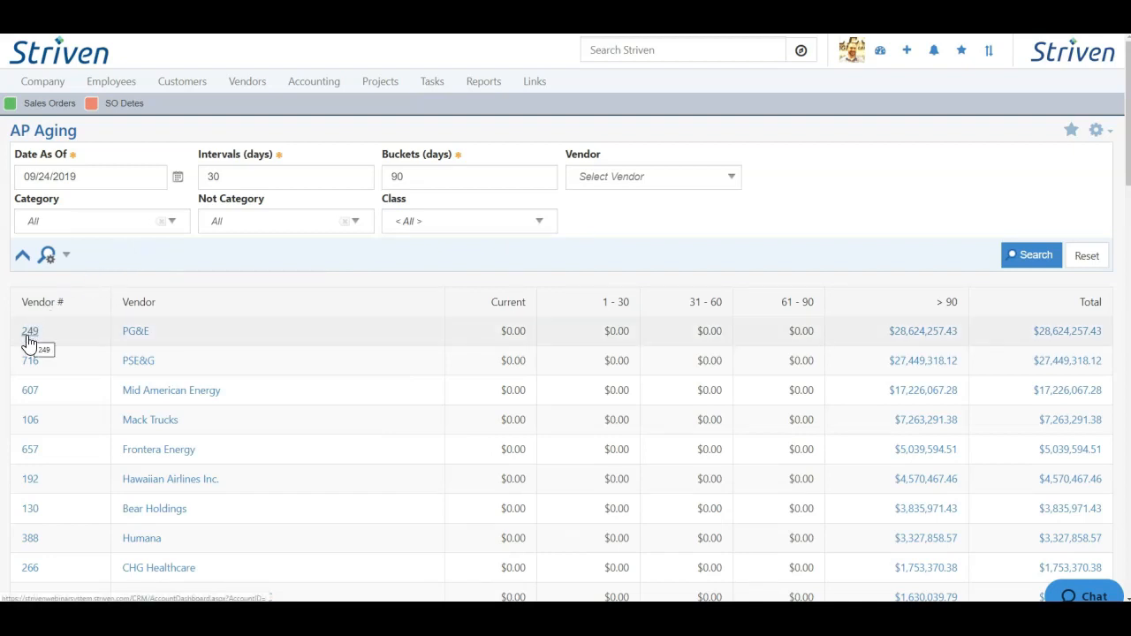
Step: Check Mid American Energy's dashboard and the aging detail behind Bear Holdings' total, returning to the AP Aging report
{"action": "left_click", "coordinate": [146, 394]}
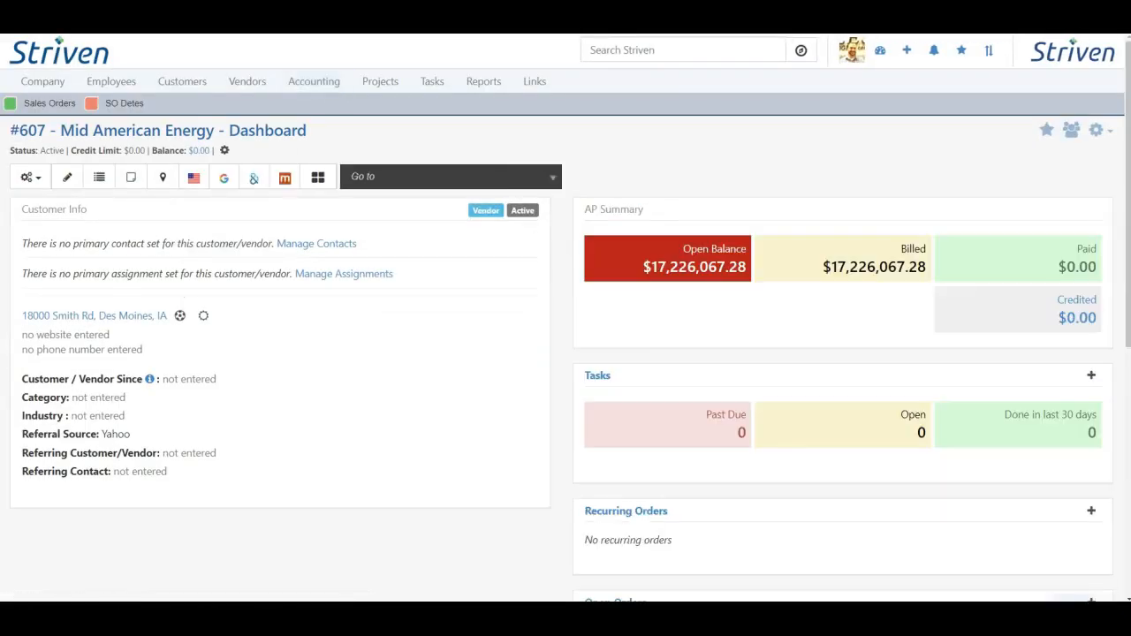
{"action": "key", "text": "alt+Left"}
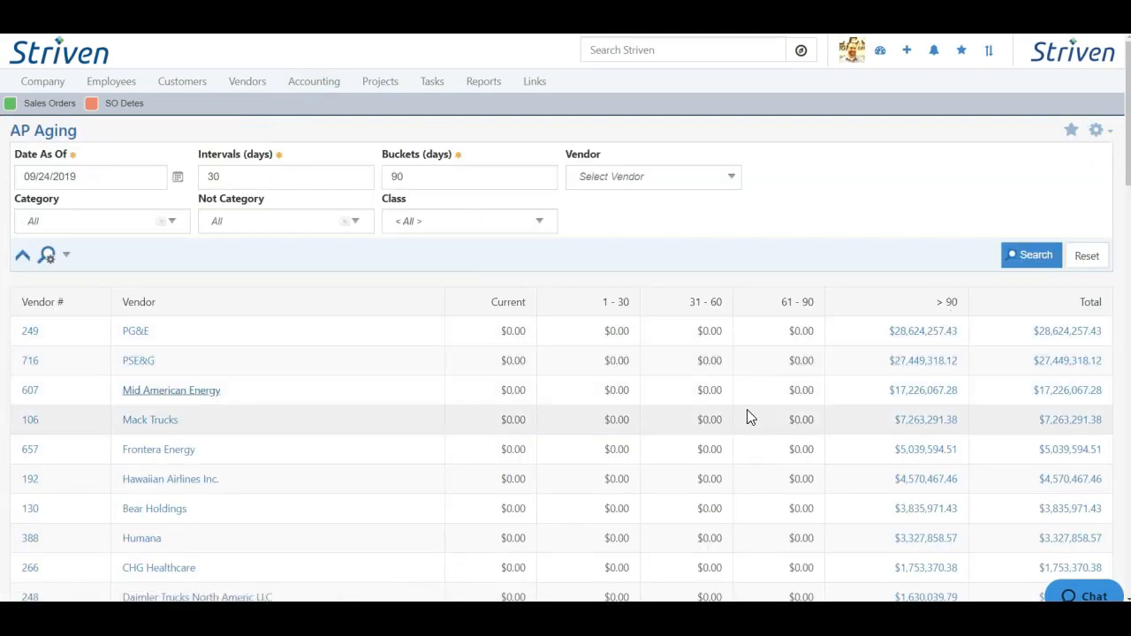
{"action": "scroll", "coordinate": [748, 416], "scroll_direction": "down", "scroll_amount": 2}
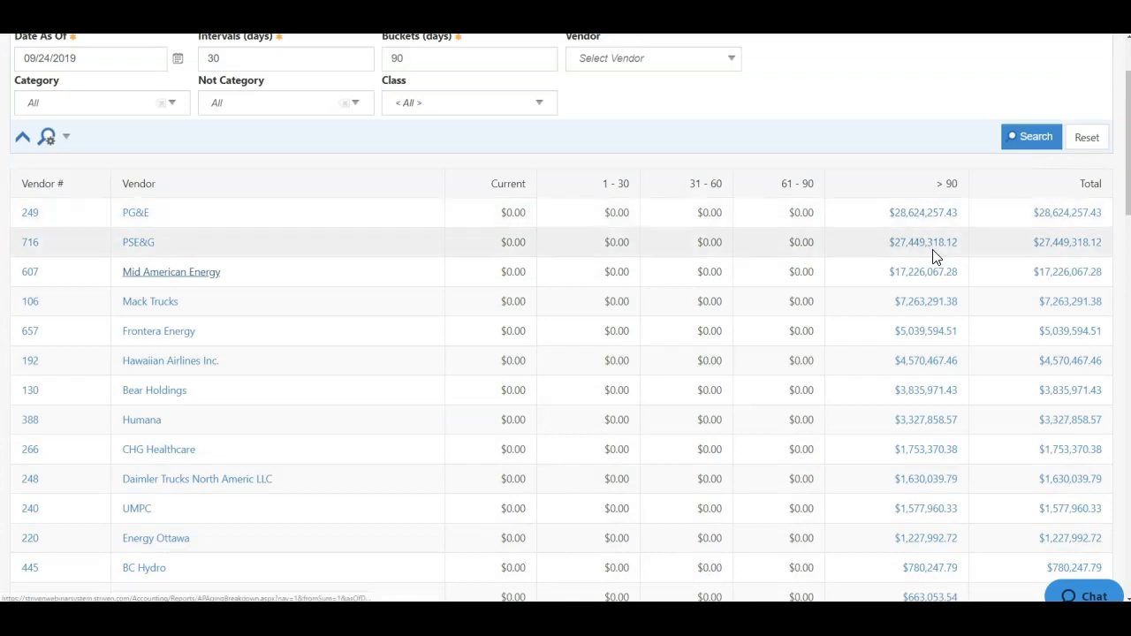
{"action": "left_click", "coordinate": [1070, 392]}
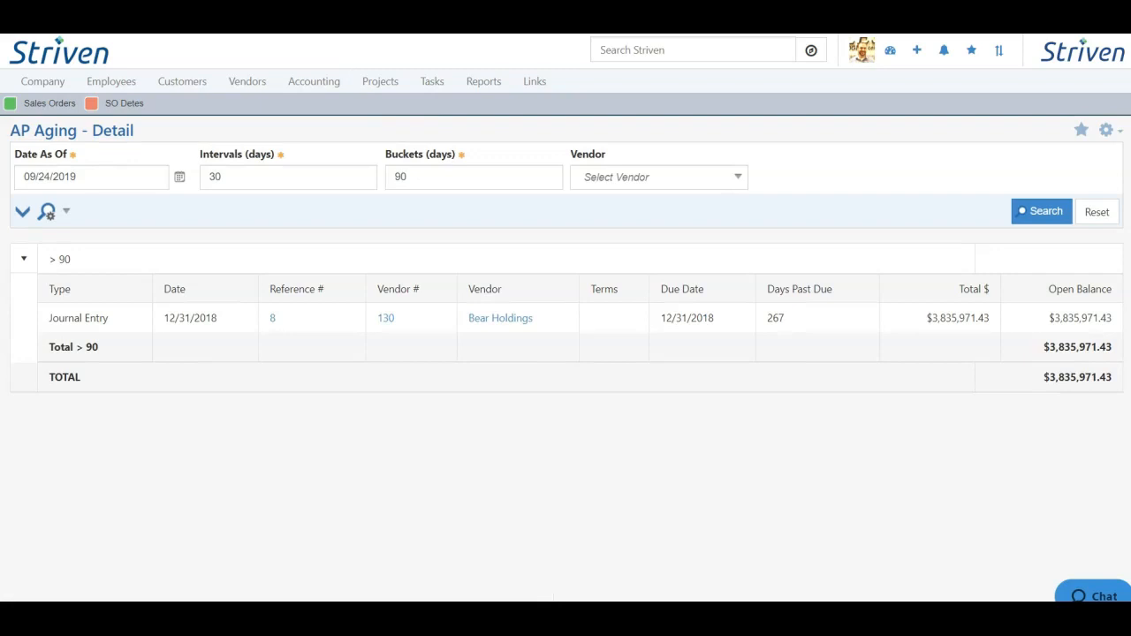
{"action": "key", "text": "ctrl+w"}
{"action": "scroll", "coordinate": [646, 132], "scroll_direction": "up", "scroll_amount": 2}
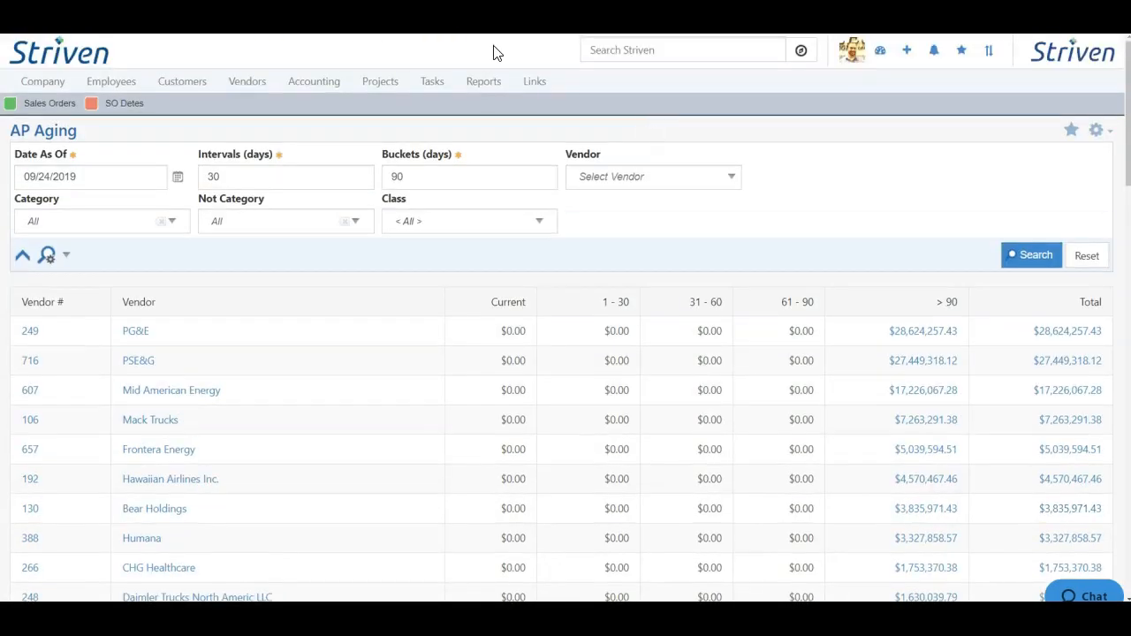